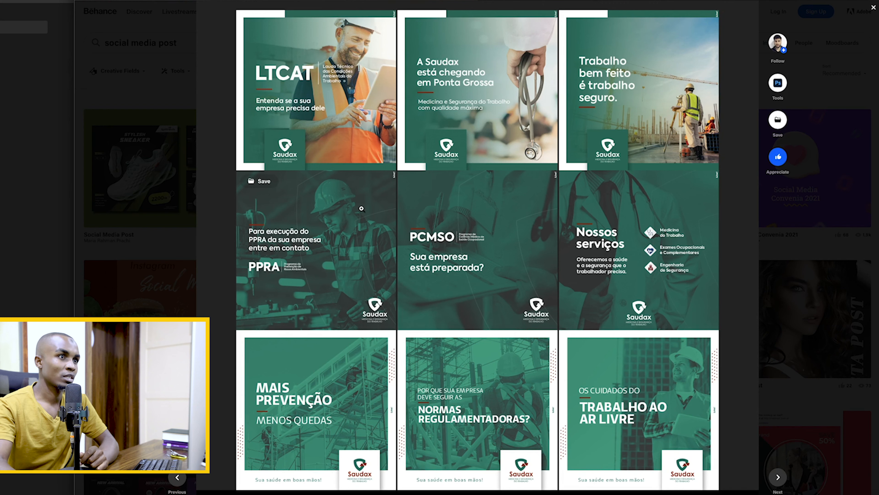
Switch from the Behance reference posts to Photoshop and create a 1080 x 1080 px document at 72 ppi.
mouse_move(780, 85)
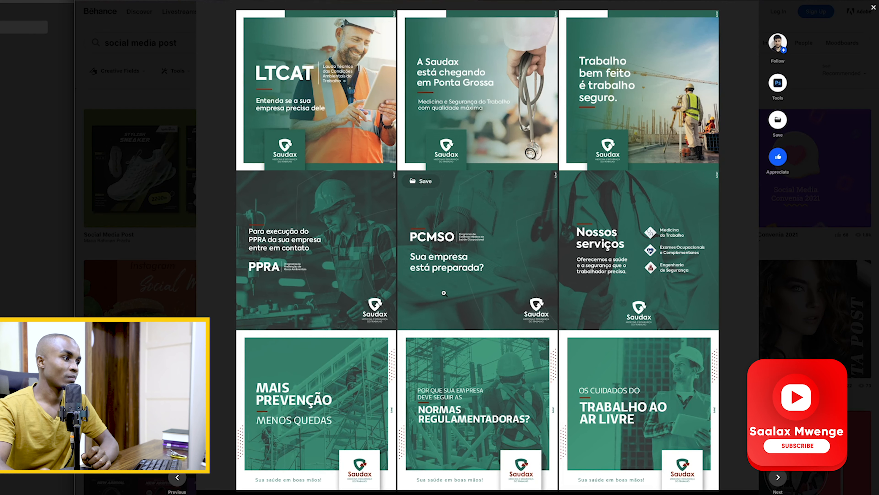
scroll(402, 236, "up", 2)
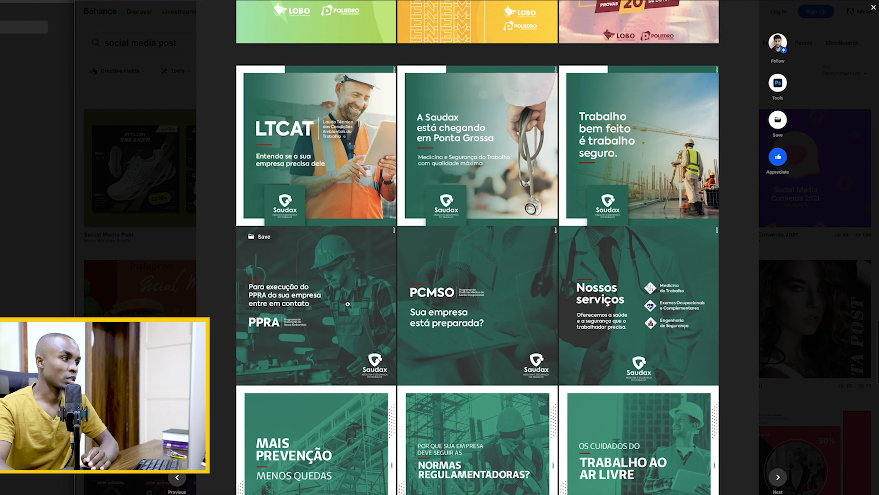
scroll(339, 302, "down", 2)
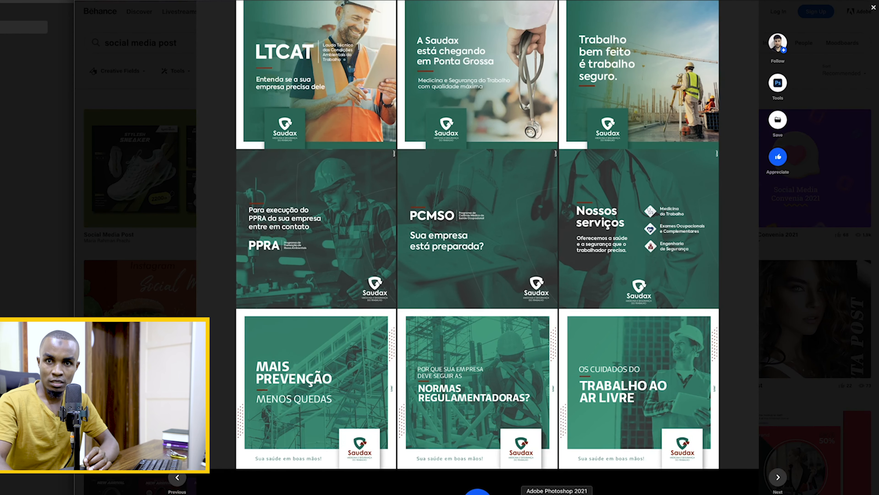
left_click(557, 491)
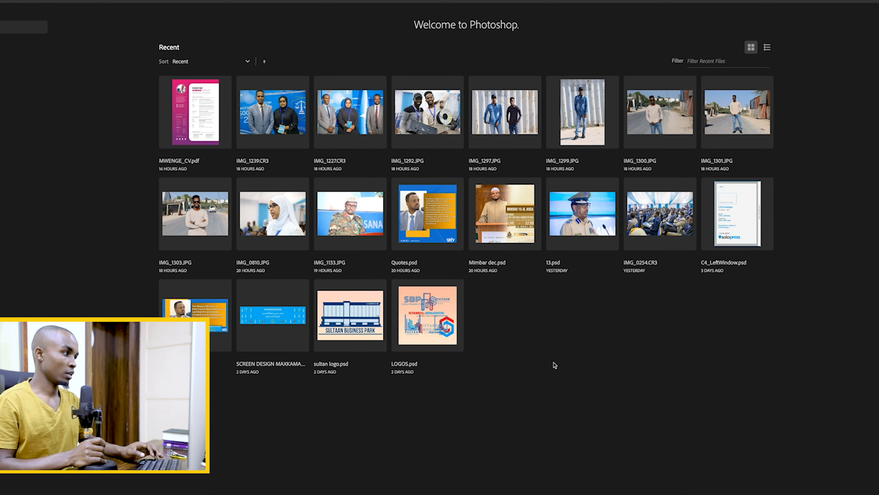
key("super+n")
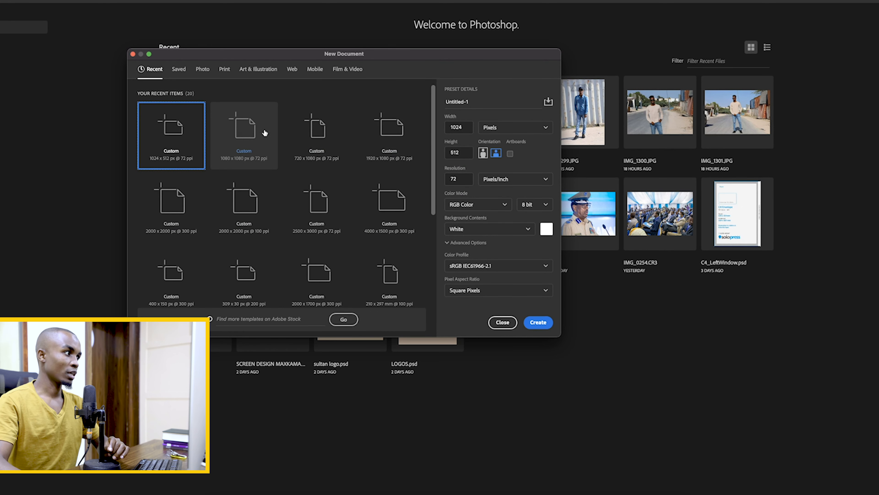
left_click(245, 132)
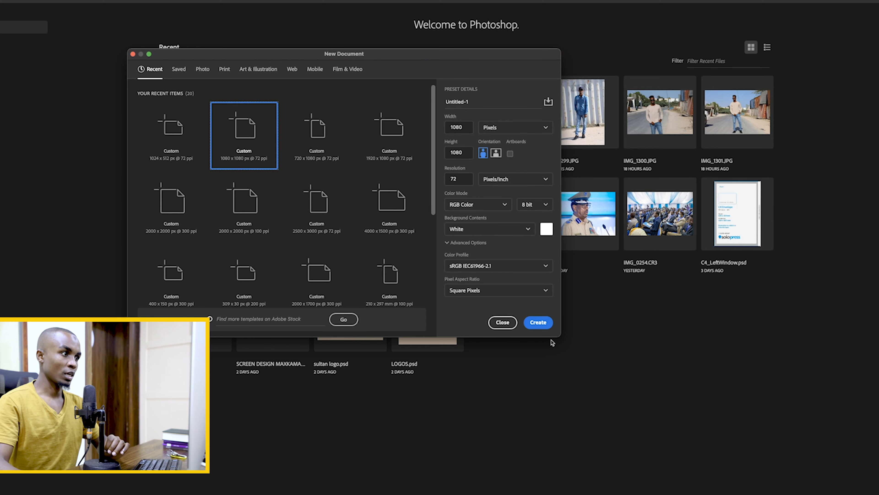
left_click(540, 327)
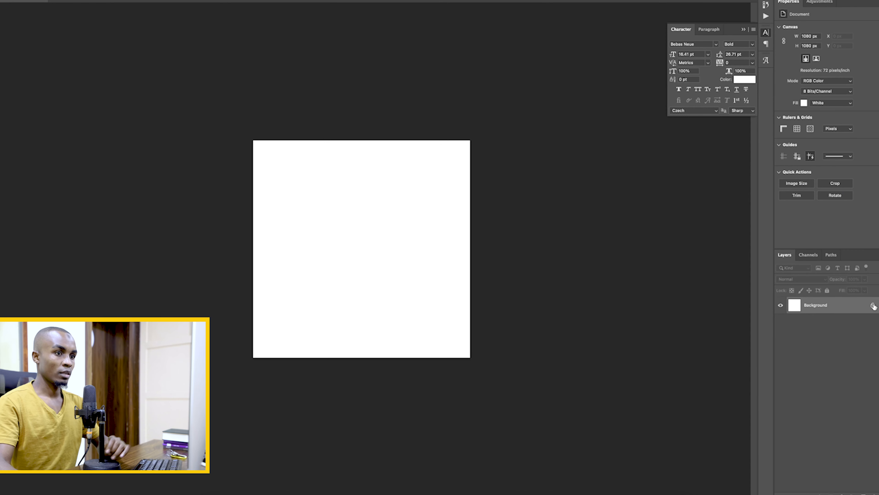
Unlock the Background layer and show the rulers.
left_click(874, 306)
key("super+1")
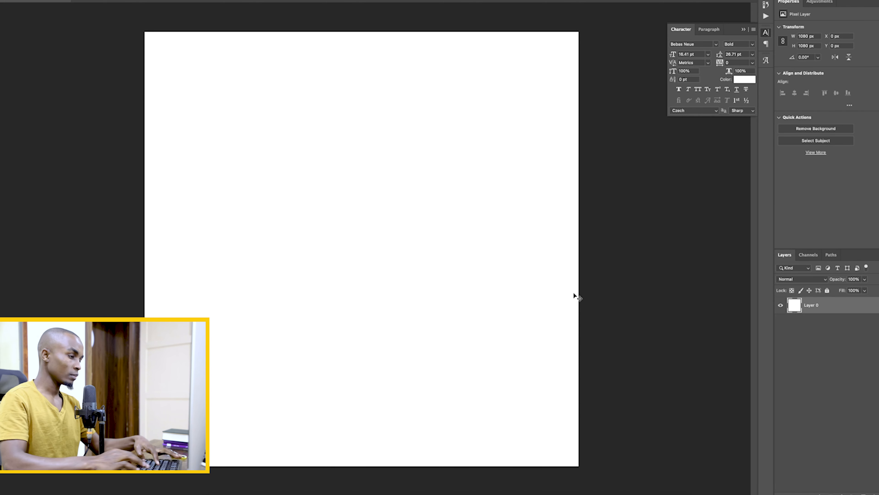
key("super+r")
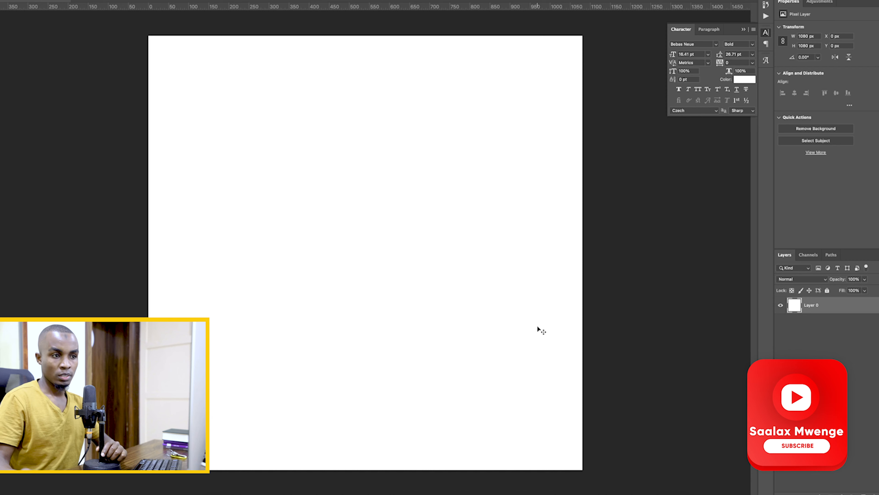
Switch to Safari and review the green Saudax posts on the reference page.
left_click(267, 489)
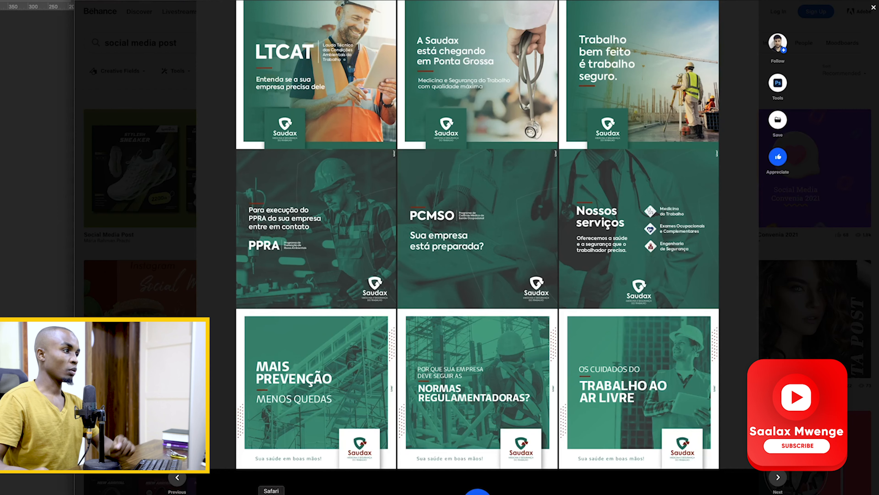
scroll(427, 265, "up", 1)
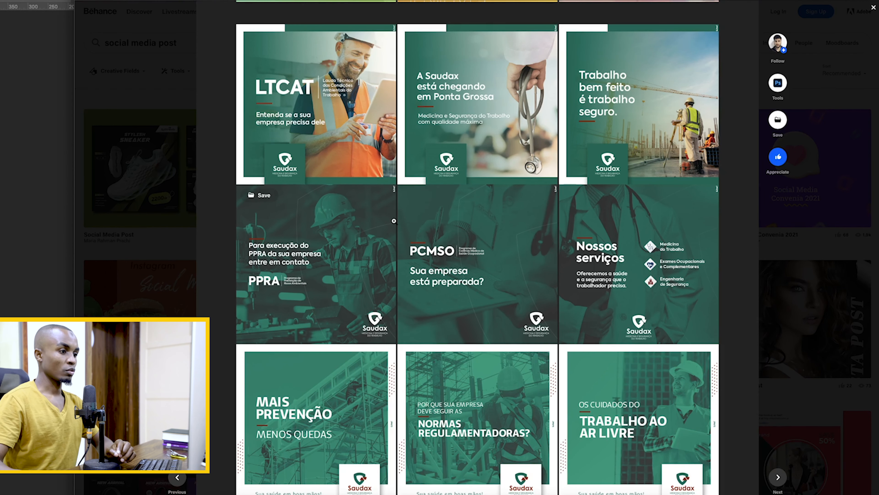
left_click(216, 492)
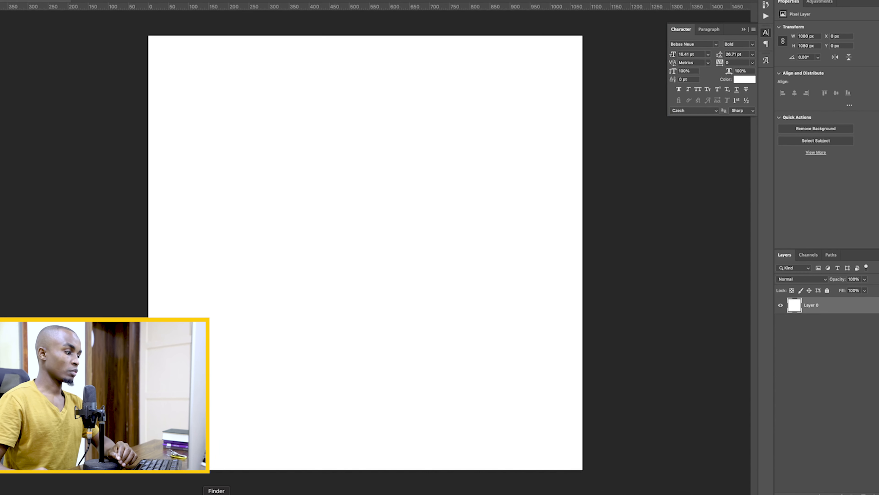
Switch to Finder and preview the portrait photos IMG_9990.JPG and IMG_9992.JPG in the "second" folder.
left_click(217, 493)
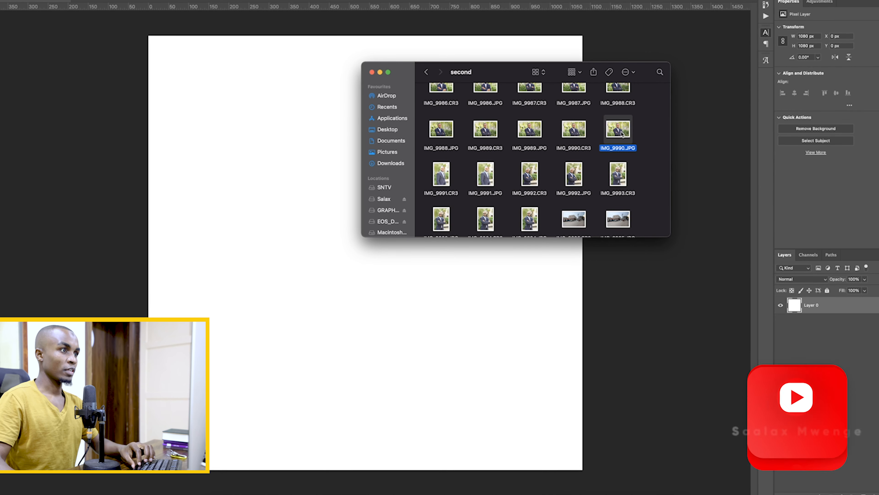
key("space")
key("space")
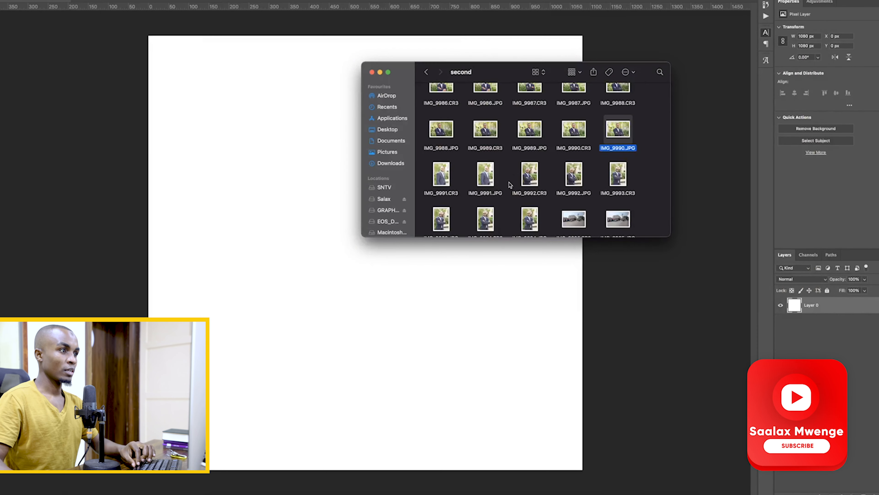
left_click(580, 181)
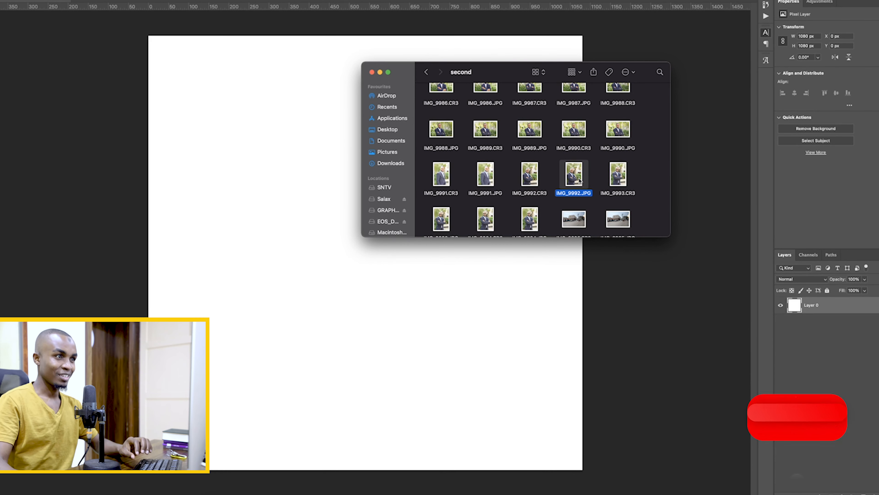
key("space")
key("space")
key("space")
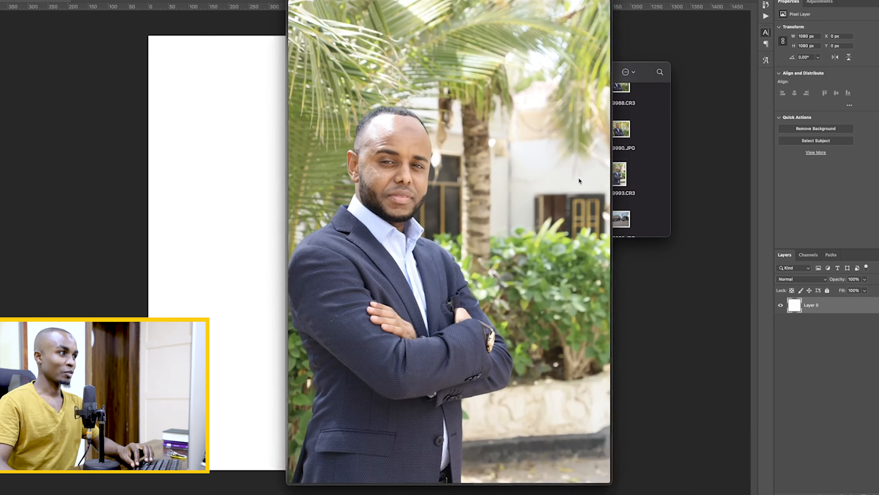
key("space")
key("space")
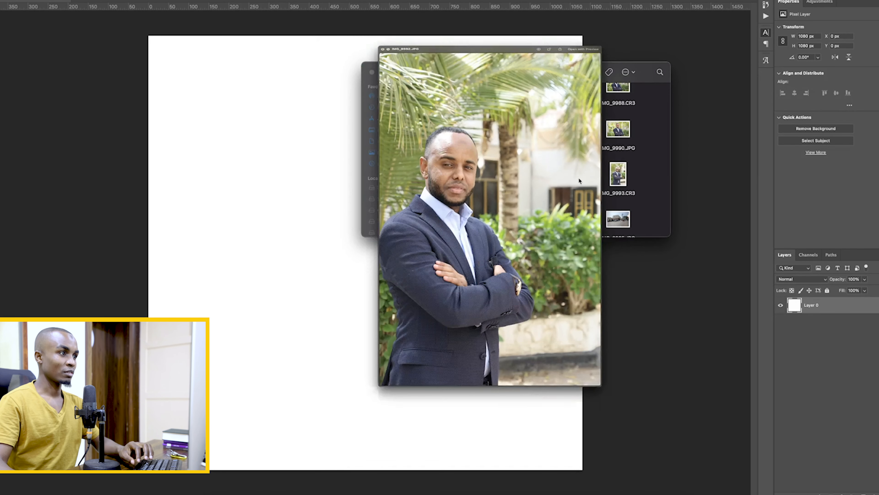
key("space")
Place the raw photo IMG_9992.CR3 from the Finder folder into the document instead of its JPG version.
left_click_drag(579, 178, 291, 194)
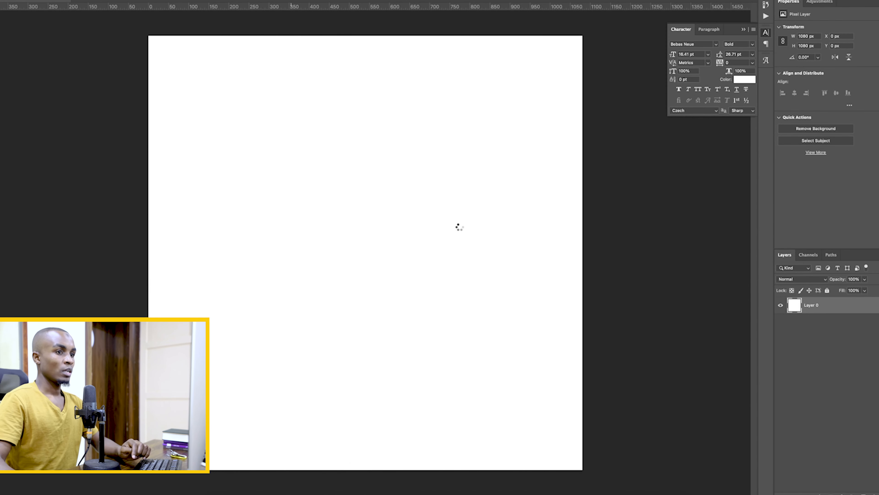
key("Escape")
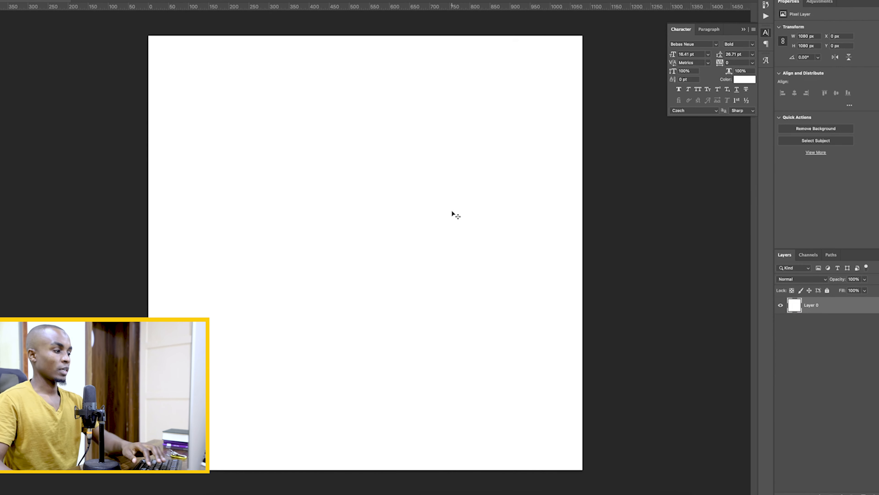
left_click(216, 492)
left_click_drag(529, 175, 403, 346)
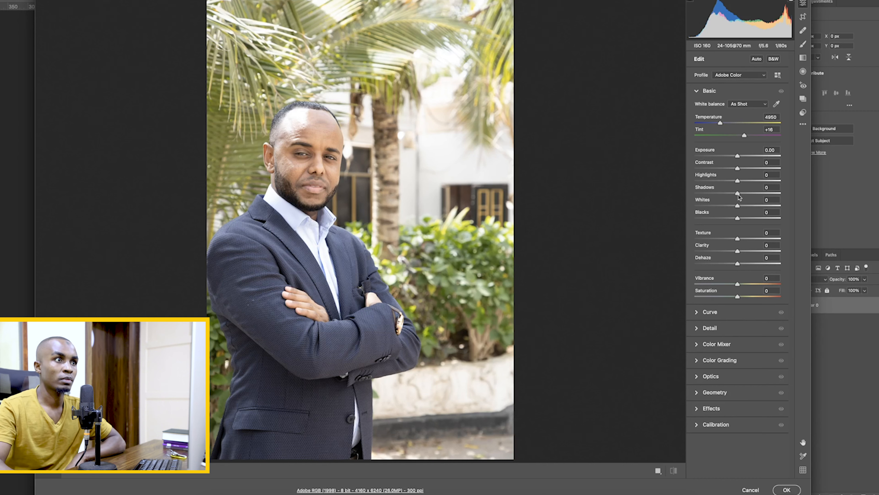
Set the photo's Camera Raw Exposure to -0.15, Contrast +20, Highlights -75, Shadows +84, Whites +50, Blacks -67 and Clarity +6.
left_click_drag(738, 195, 706, 183)
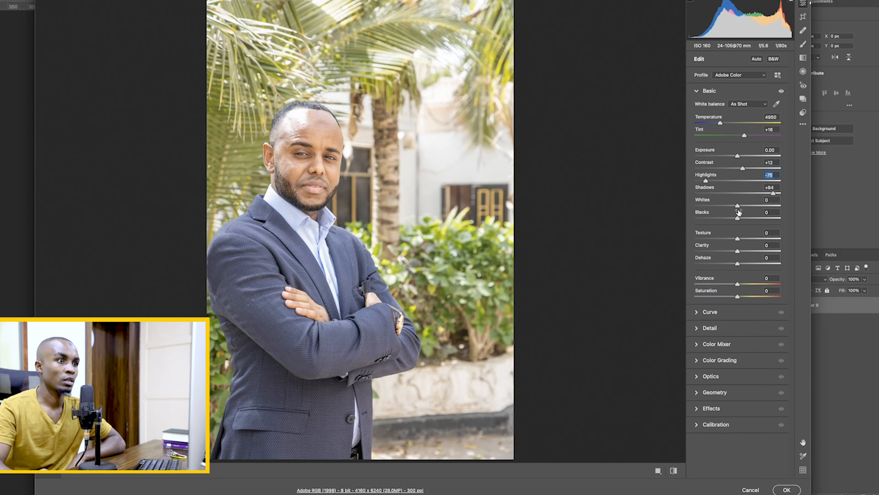
left_click_drag(738, 219, 709, 219)
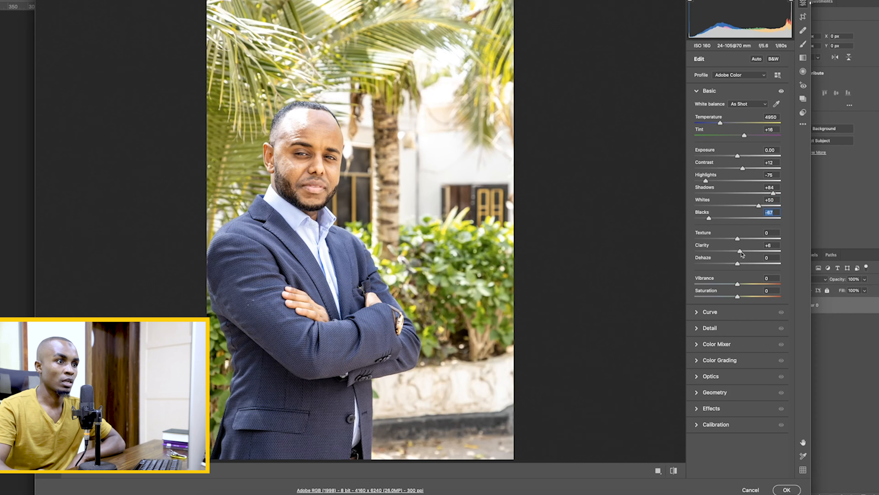
left_click_drag(743, 169, 735, 156)
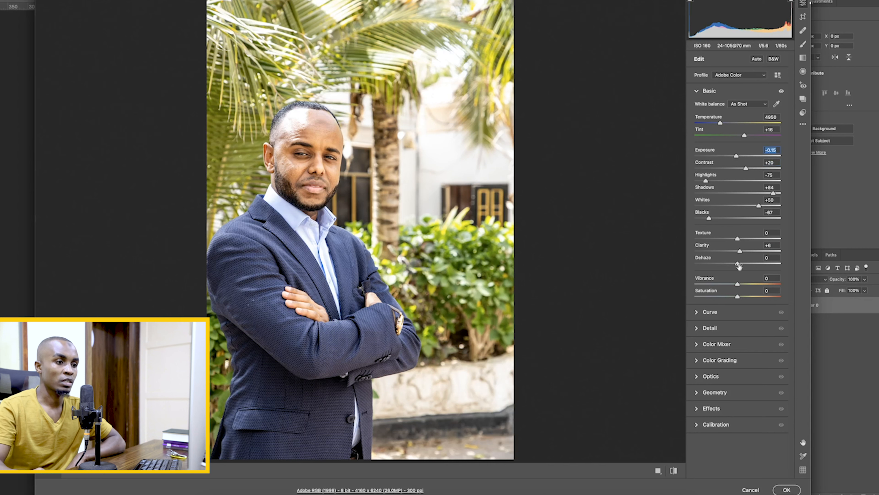
Adjust the Greens and Blues saturation in the Color Mixer, apply the raw edits and commit the photo placement.
left_click(715, 345)
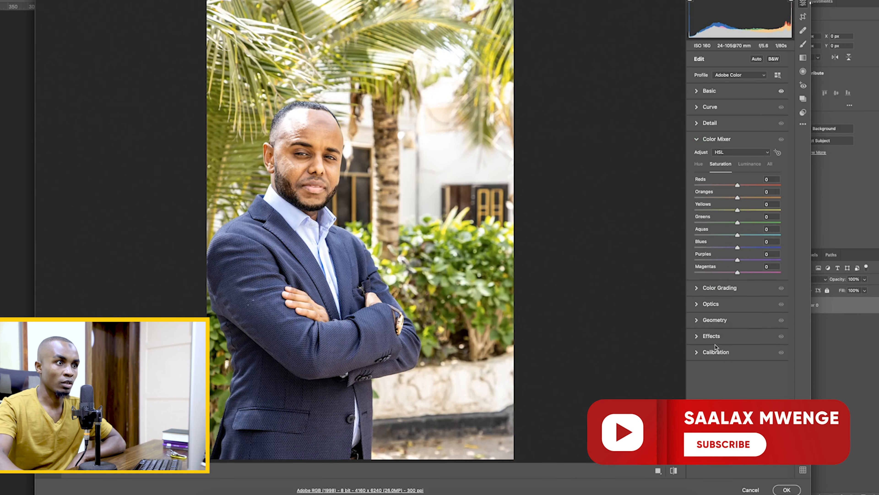
left_click_drag(738, 222, 760, 248)
left_click(785, 489)
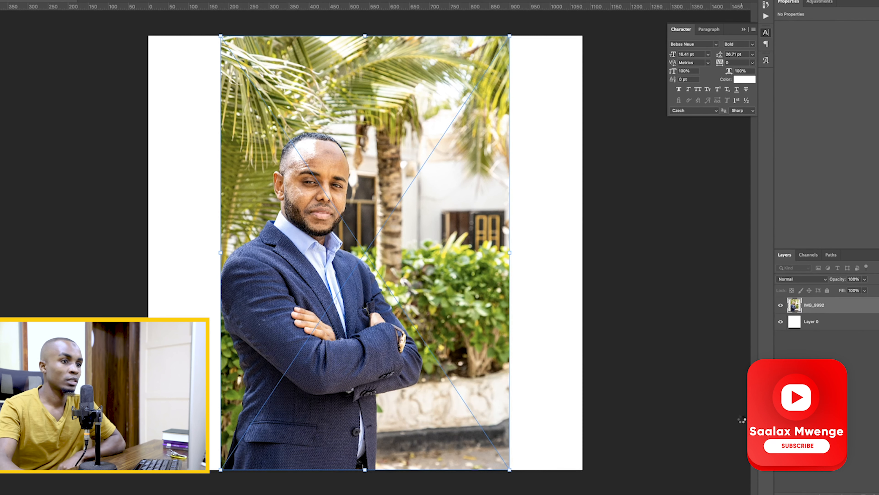
key("Return")
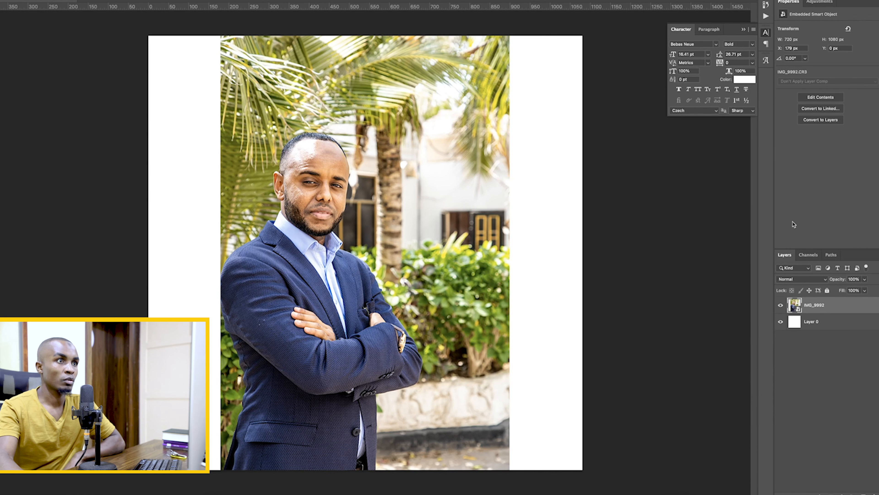
Run the "effect" action from the Skin Retouching set on the IMG_9992 layer and undo its last operation.
left_click(765, 16)
left_click(702, 118)
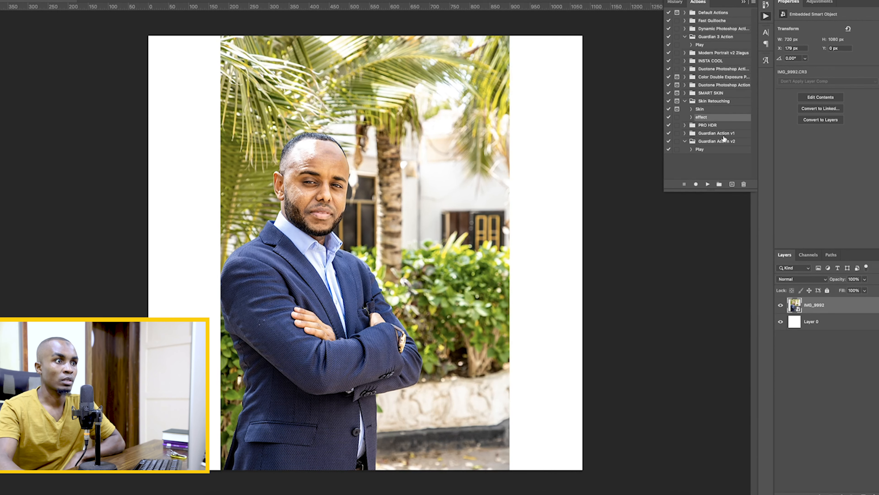
left_click(707, 185)
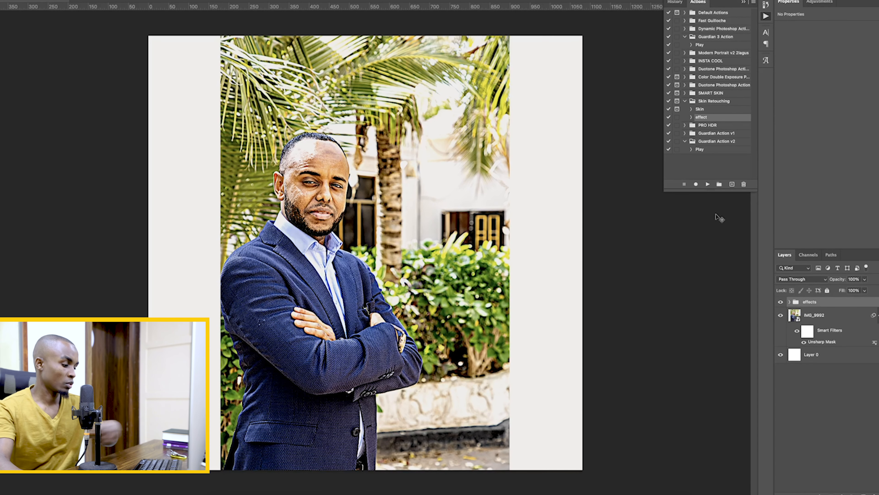
key("super+z")
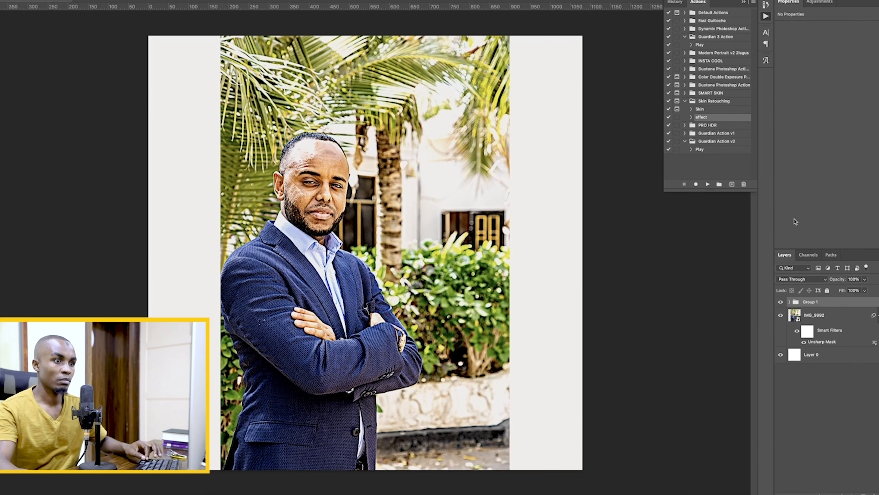
Set the opacity of the photo's Unsharp Mask smart filter to 25% with Normal blending mode.
double_click(875, 344)
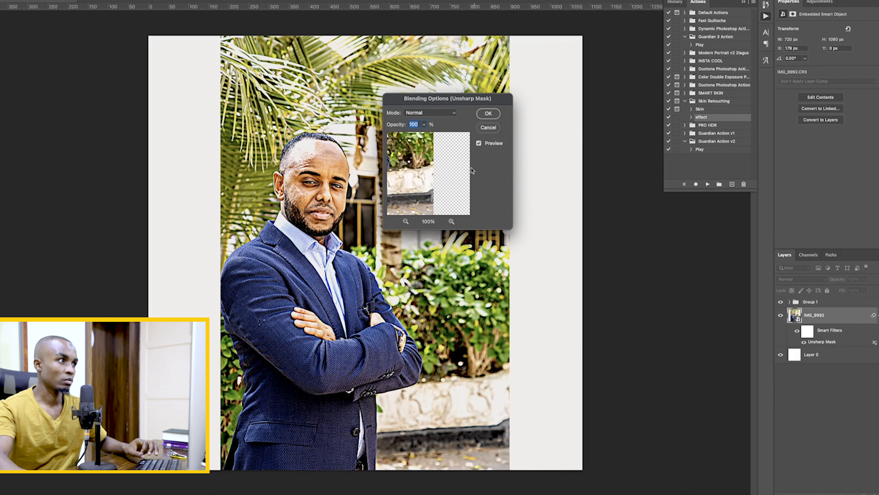
left_click(453, 117)
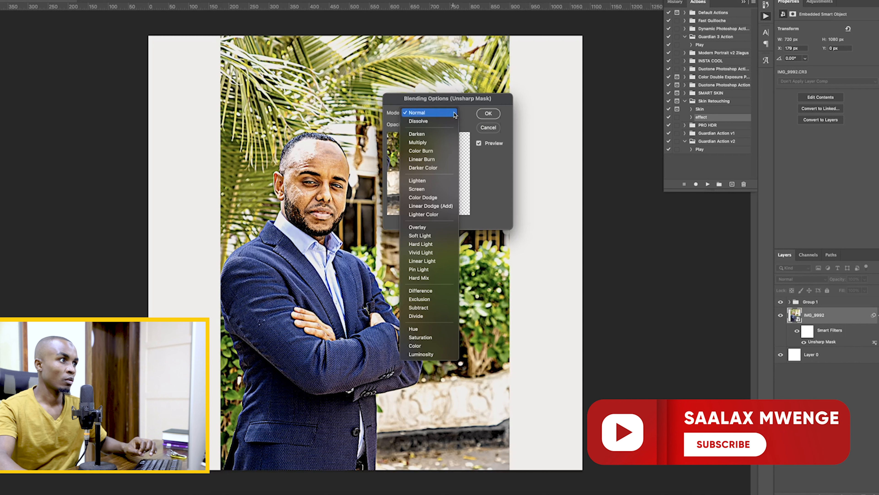
left_click(453, 119)
left_click(424, 124)
left_click_drag(425, 135, 398, 136)
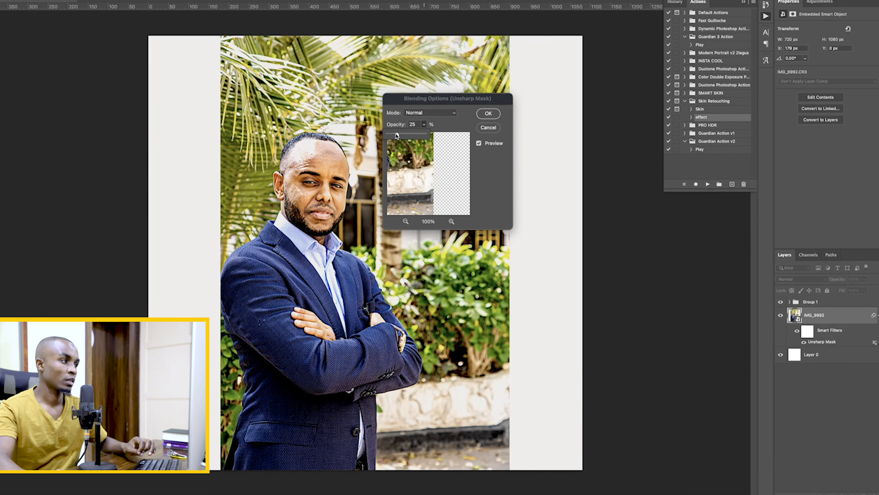
left_click(489, 113)
left_click(822, 408)
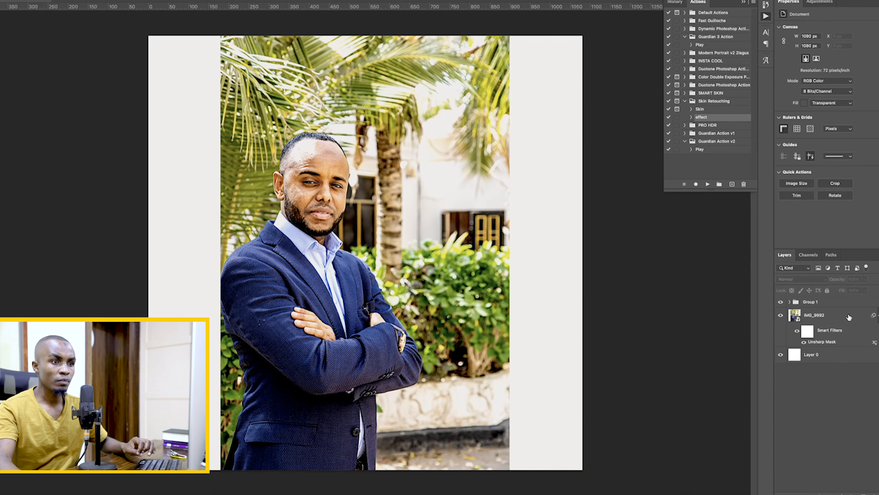
Scale the IMG_9992 photo up to about 1211 x 1816 px so it covers the whole canvas, flush with its left edge.
left_click(850, 316)
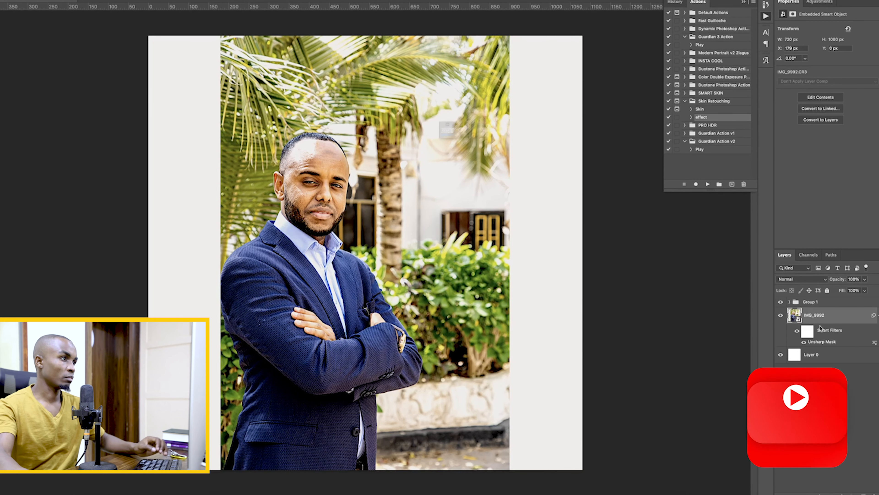
key("Return")
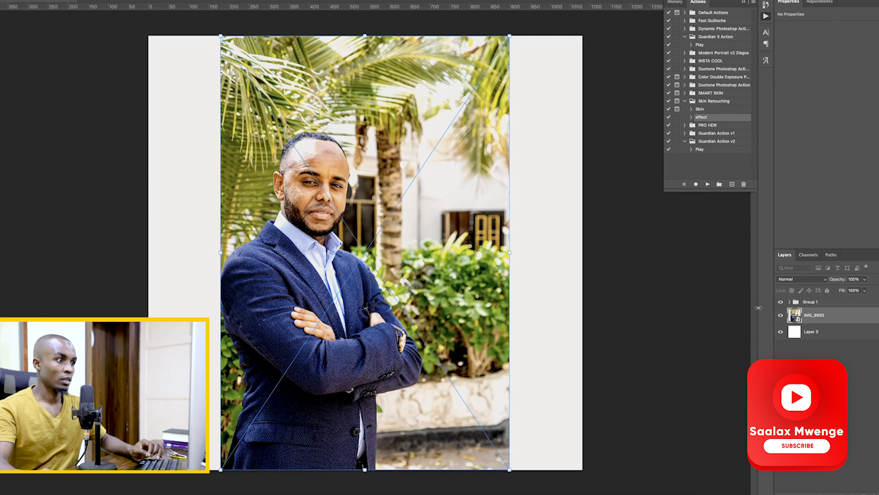
left_click_drag(509, 253, 635, 252)
left_click_drag(220, 252, 146, 252)
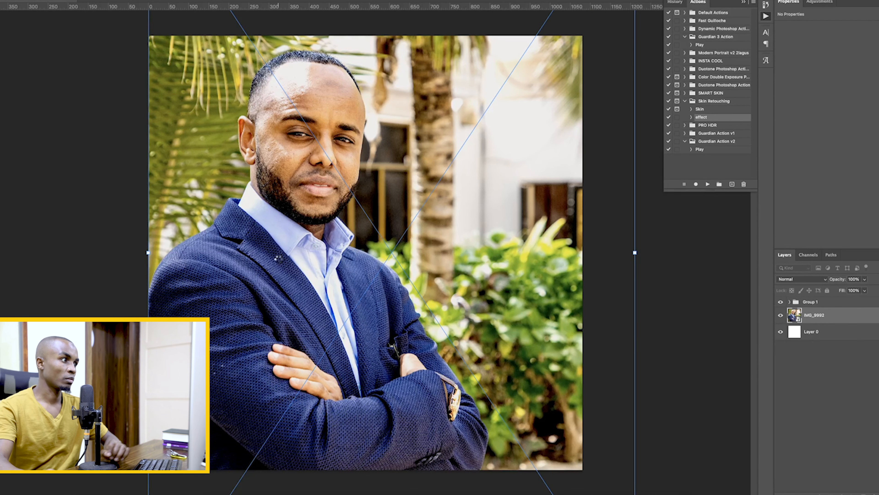
key("Return")
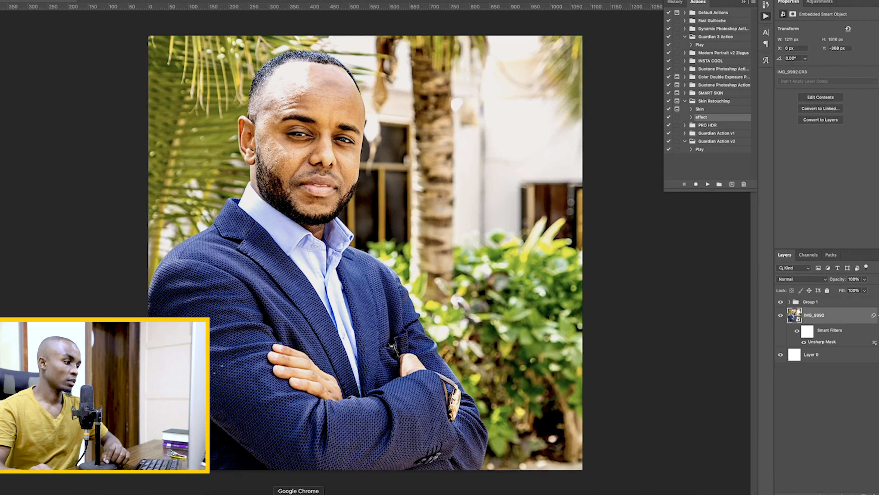
Study the green Saudax reference posts on Behance in Chrome and collapse the photo layer's smart filters in Photoshop.
left_click(299, 494)
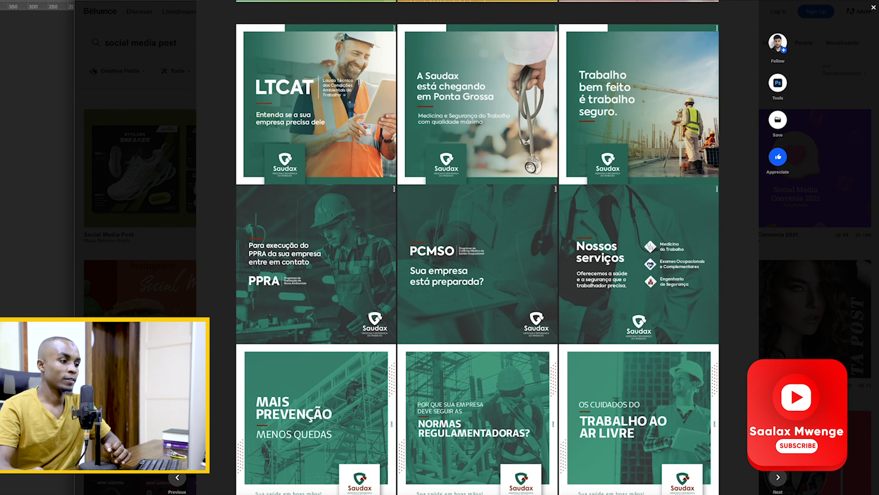
left_click(556, 494)
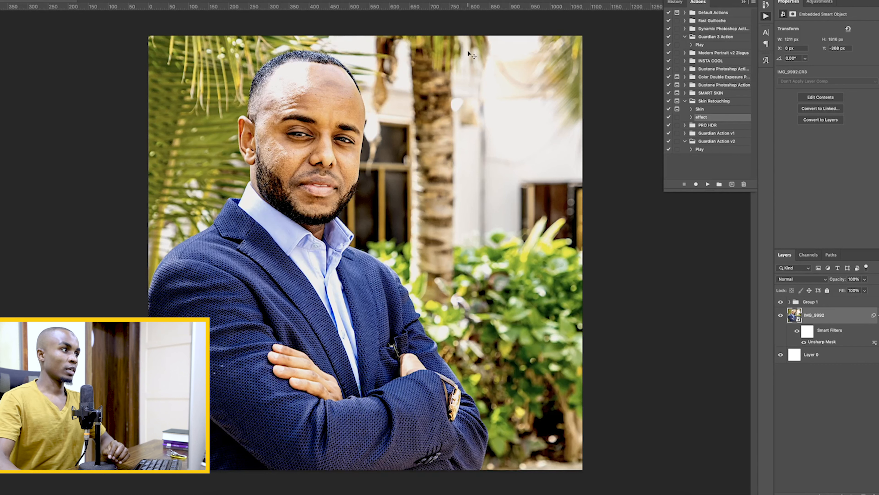
left_click(877, 316)
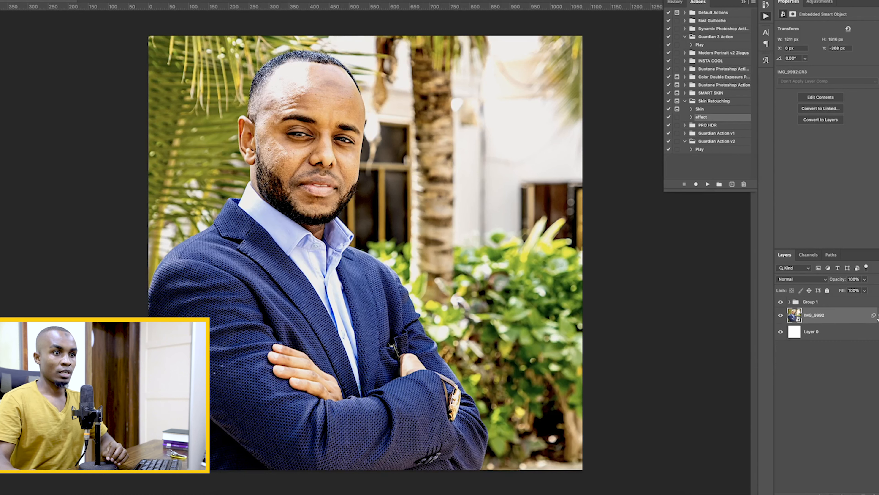
left_click(811, 302)
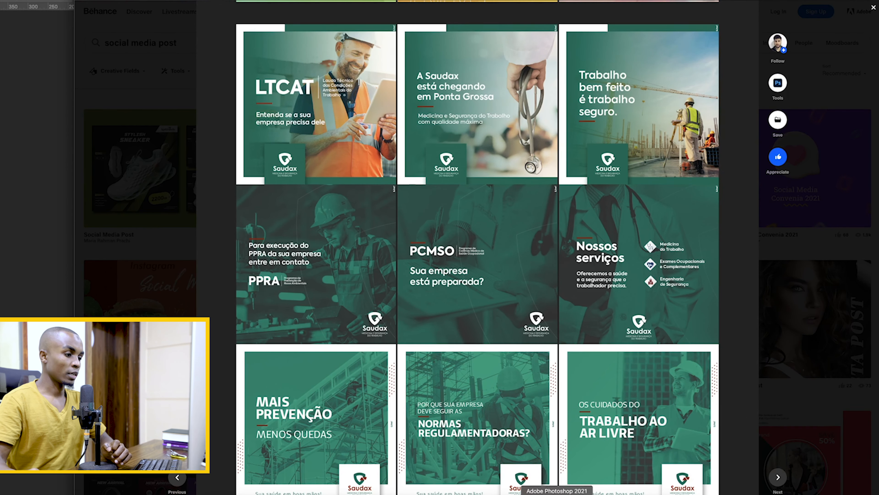
left_click(558, 494)
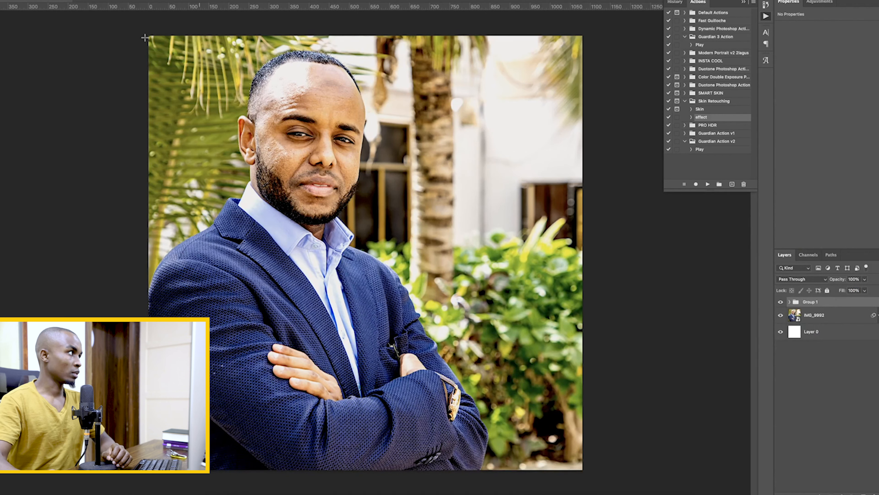
Scale the photo down to 1080 px wide to match the canvas, nudge it up to Y -283 px and commit the transform.
left_click(793, 316)
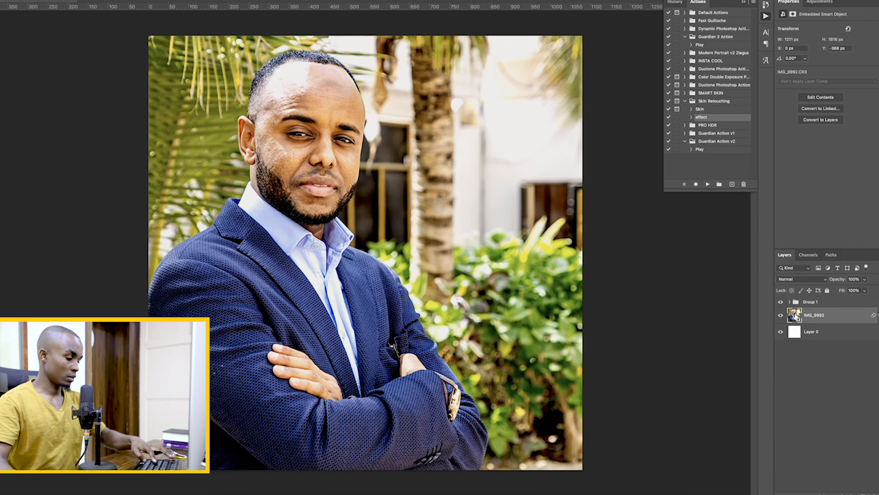
left_click(478, 162)
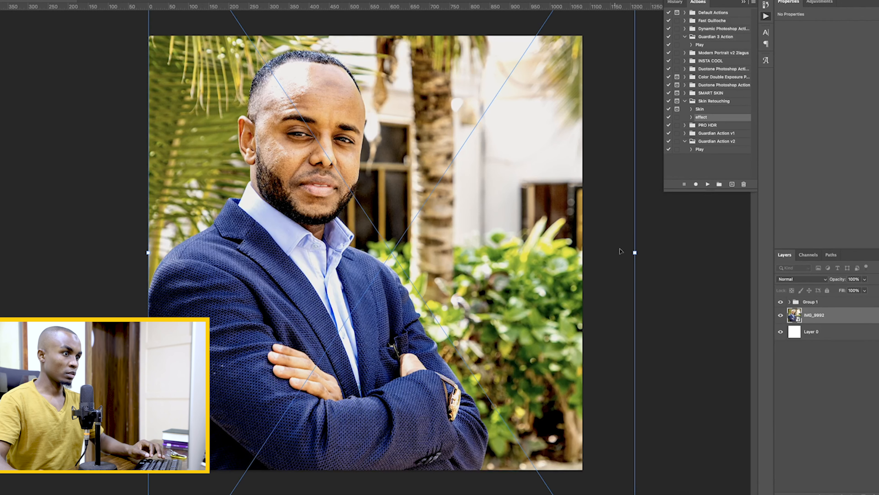
left_click_drag(636, 253, 583, 253)
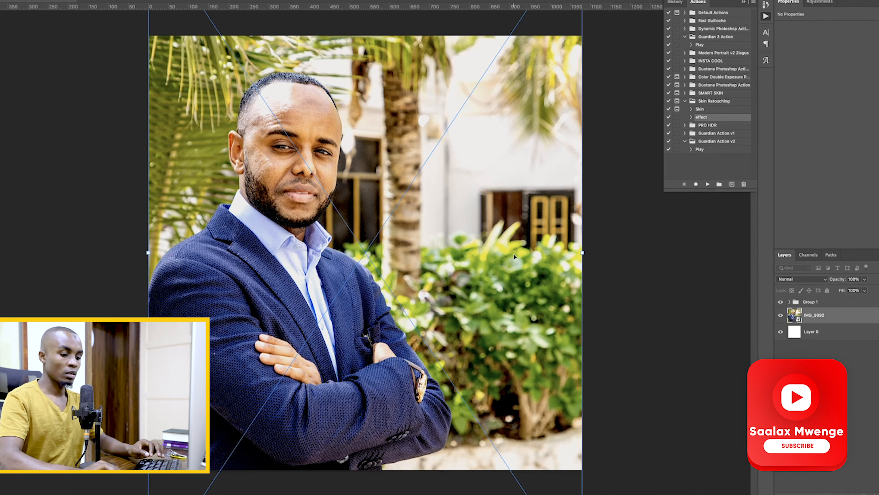
key("Up")
key("Up")
key("Up")
key("Up")
key("Up")
key("Up")
key("Up")
key("Up")
key("Up")
key("Up")
key("Up")
key("Up")
key("Up")
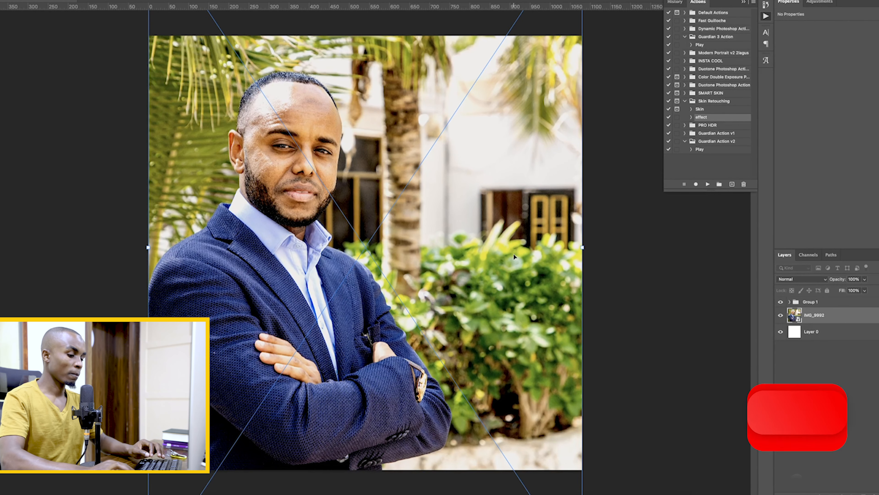
key("Return")
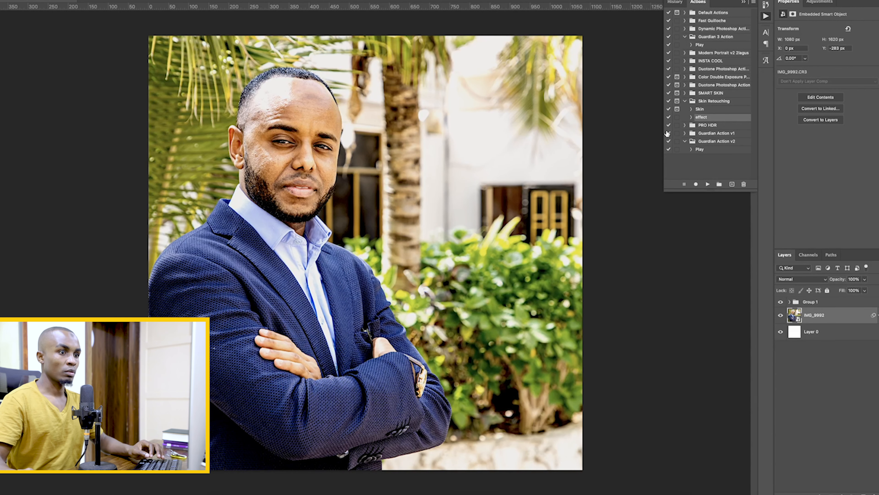
Draw a white rectangle about 1042 x 966 px at X -3, Y 47 px above Group 1, comparing it with the Behance reference posts.
key("alt+bracketright")
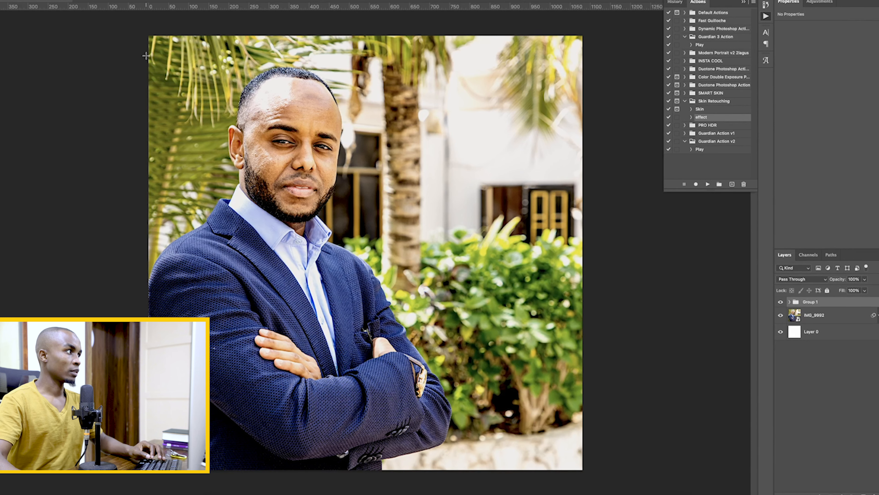
left_click_drag(147, 55, 566, 442)
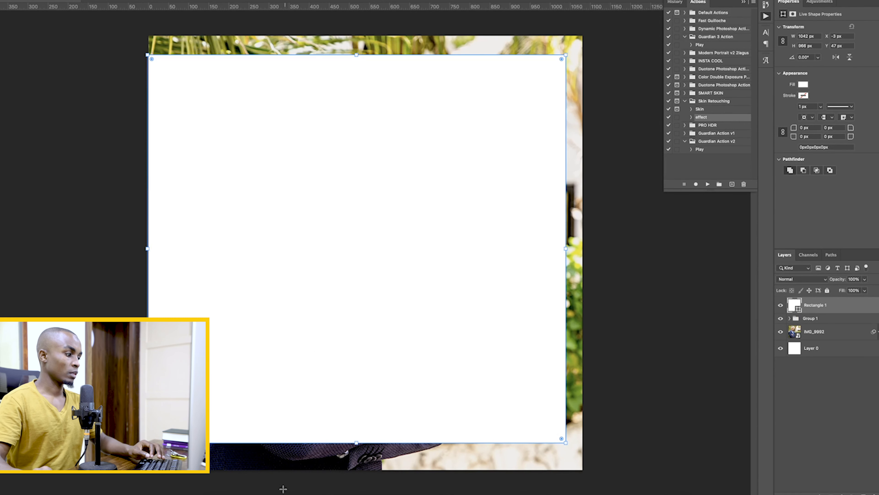
left_click(271, 494)
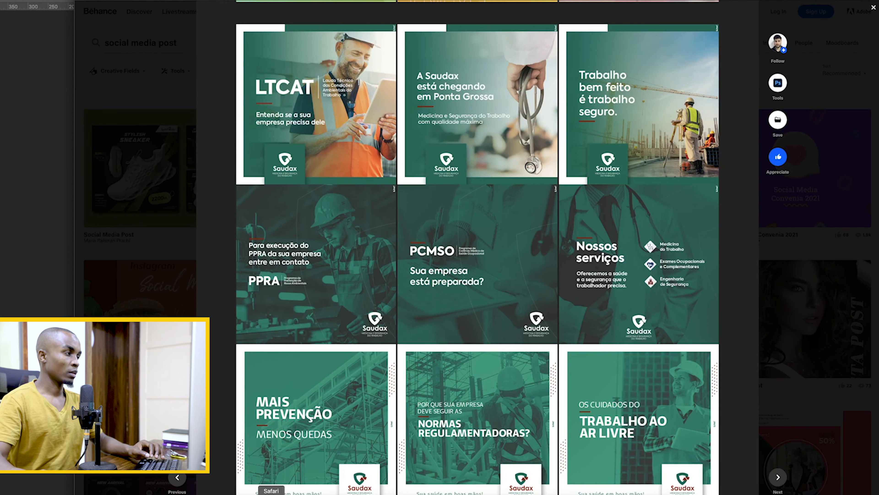
left_click(530, 492)
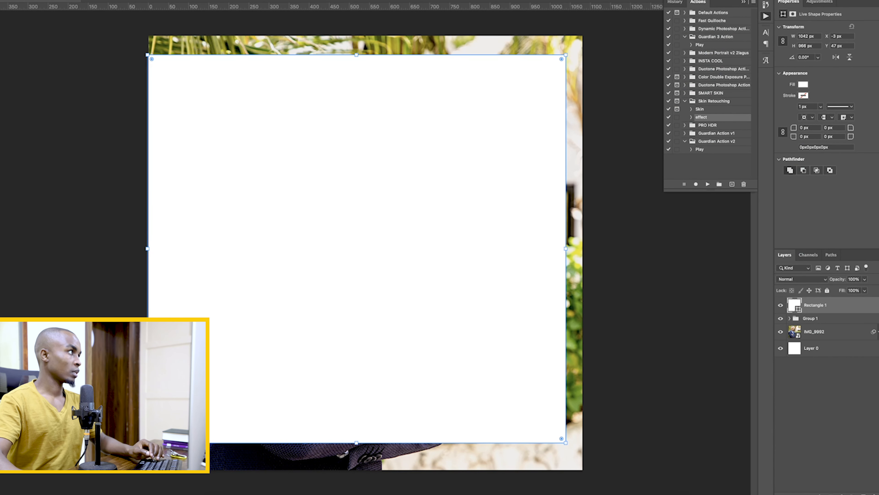
left_click(271, 494)
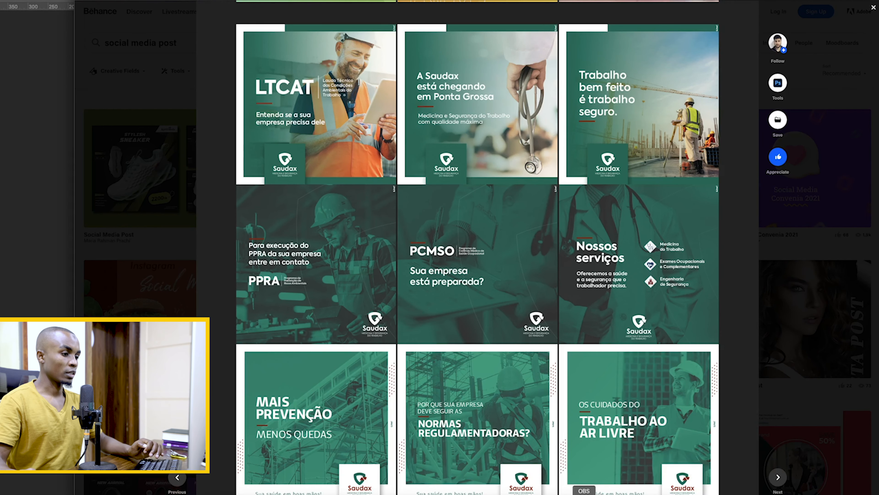
left_click(555, 493)
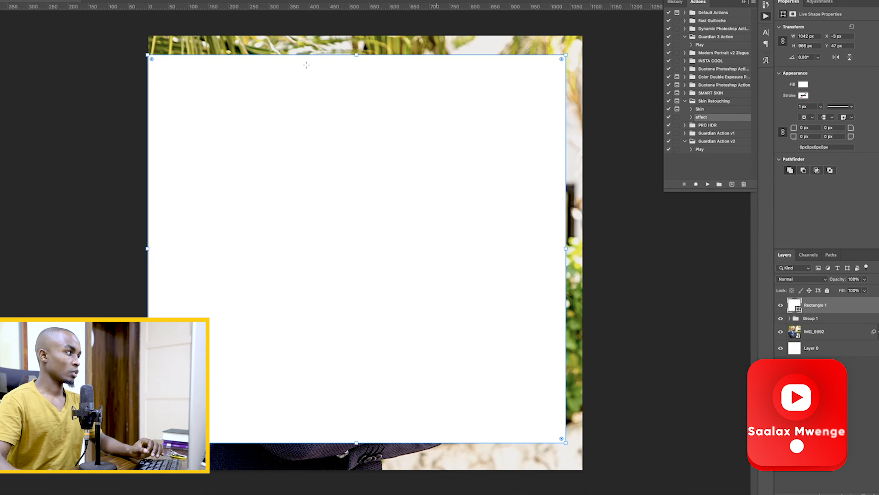
key("v")
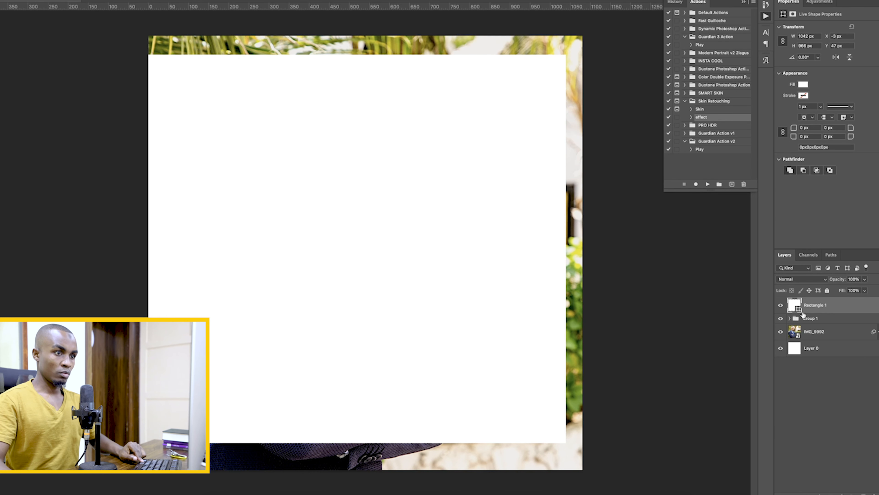
Mask the IMG_9992 photo to the outline of the white rectangle and check the crop by briefly hiding the rectangle.
left_click(795, 305, "ctrl")
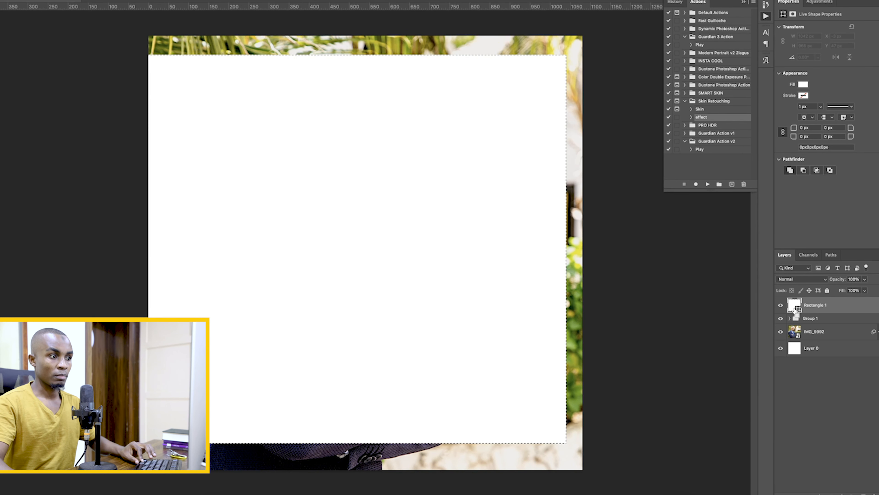
left_click_drag(796, 309, 586, 303)
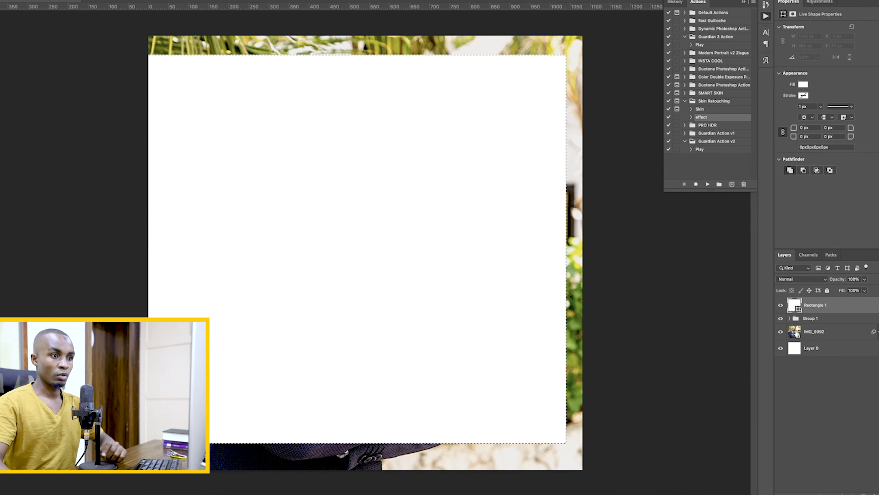
left_click(796, 331)
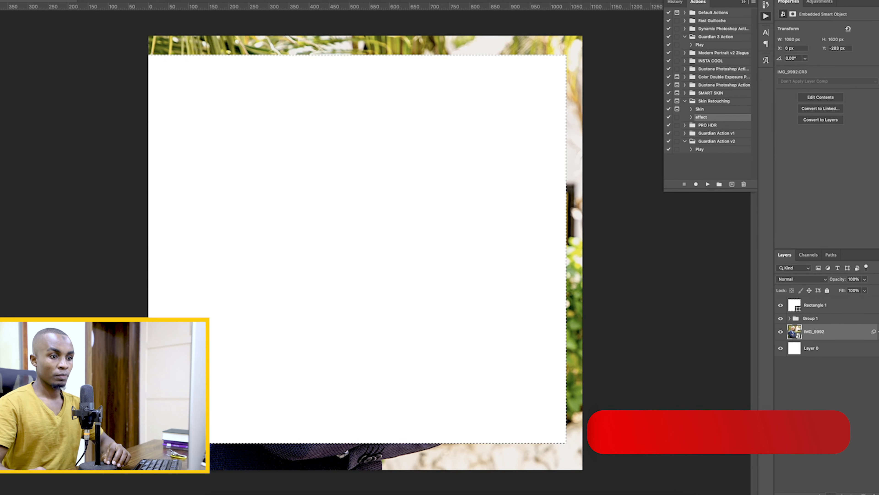
left_click(832, 494)
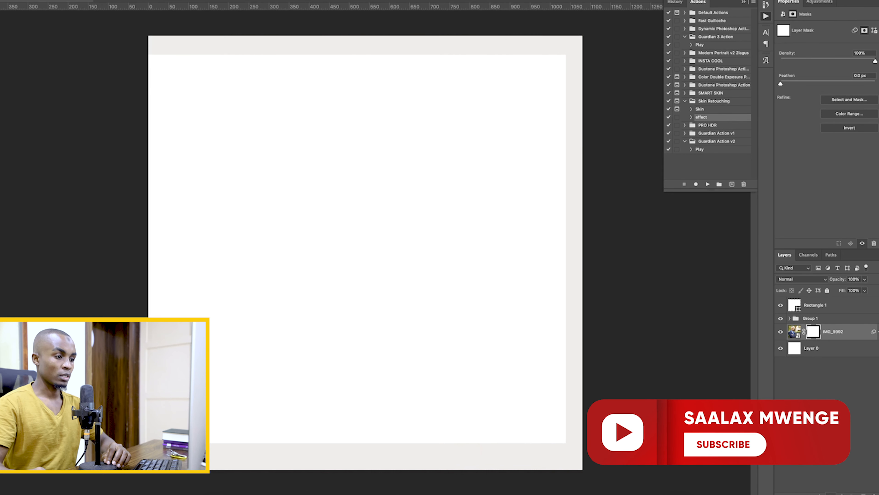
left_click(781, 305)
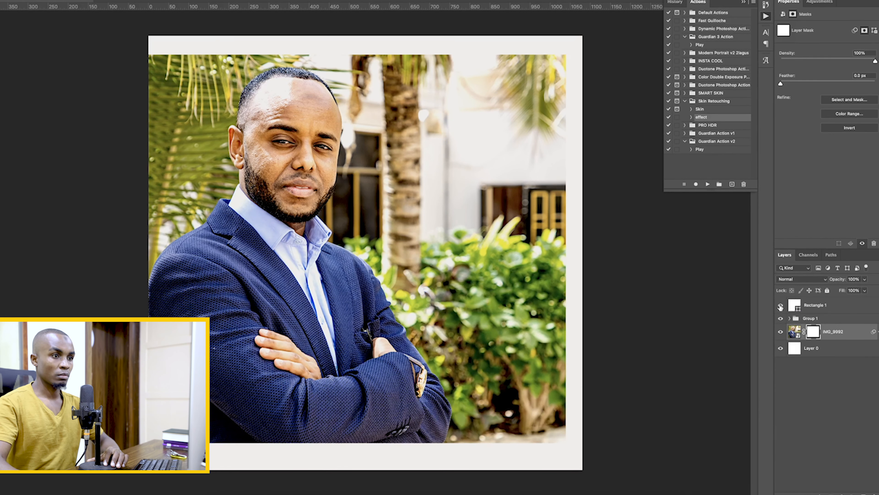
left_click(781, 306)
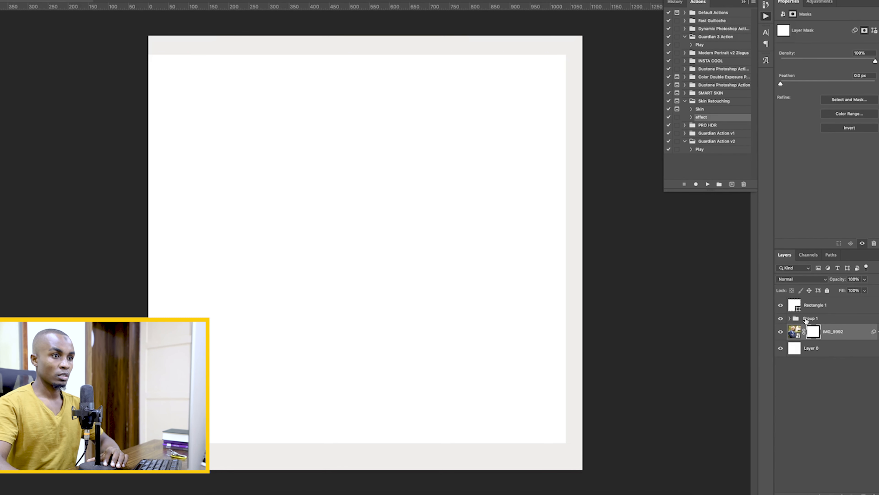
Fill the rectangle with the saved green-to-transparent linear gradient and set its angle to -180.
left_click(797, 307)
left_click(803, 84)
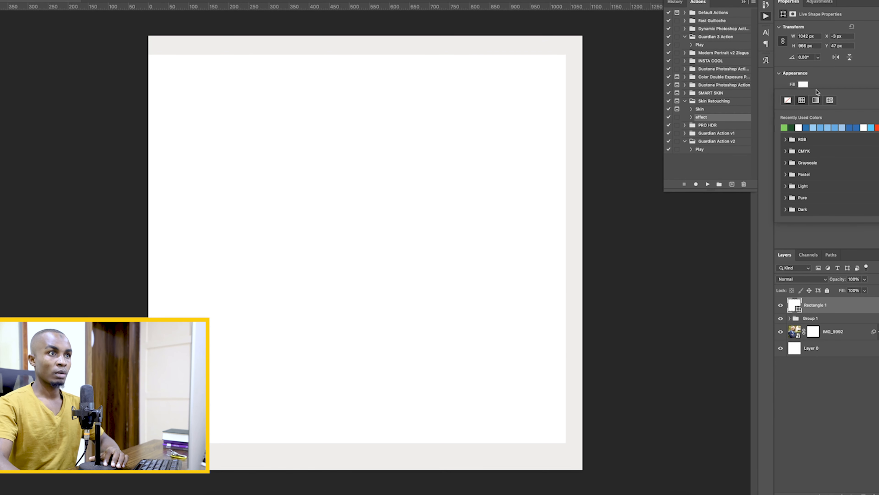
left_click(816, 100)
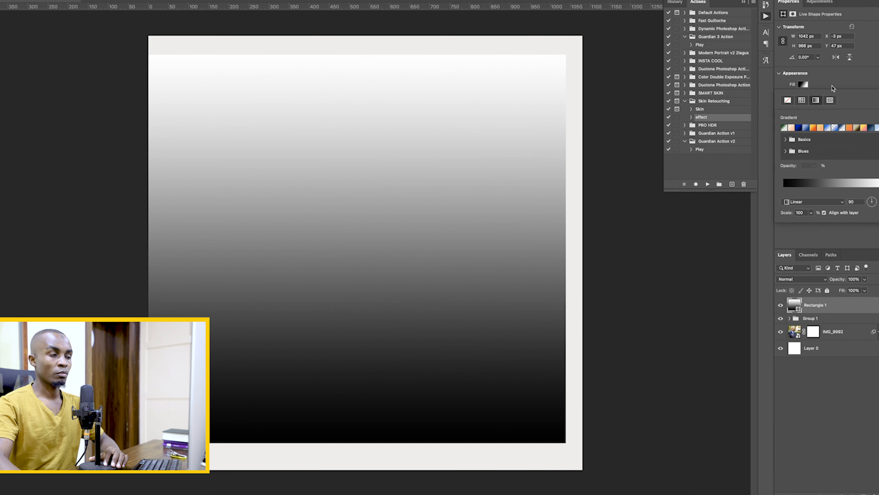
left_click(785, 128)
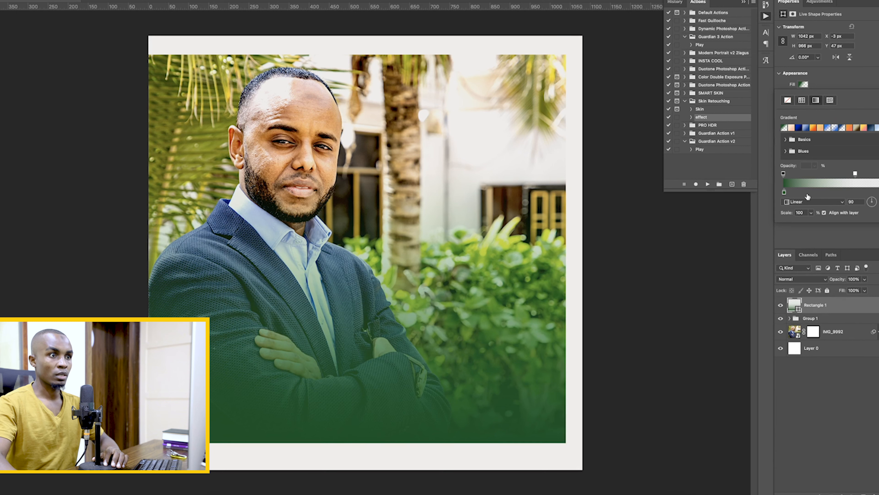
left_click(825, 184)
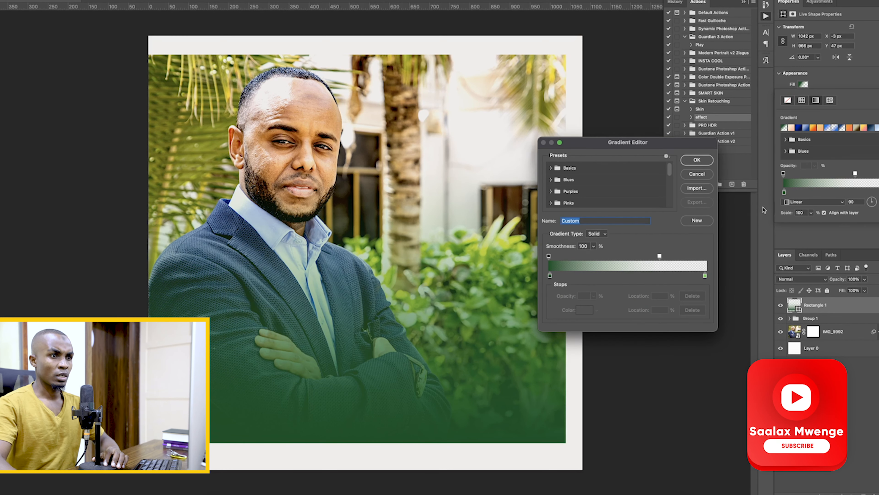
left_click(696, 162)
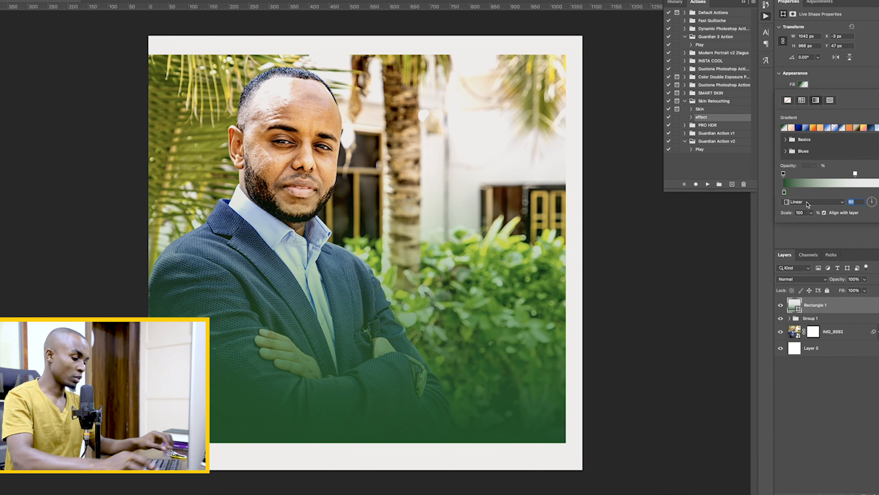
type("-180")
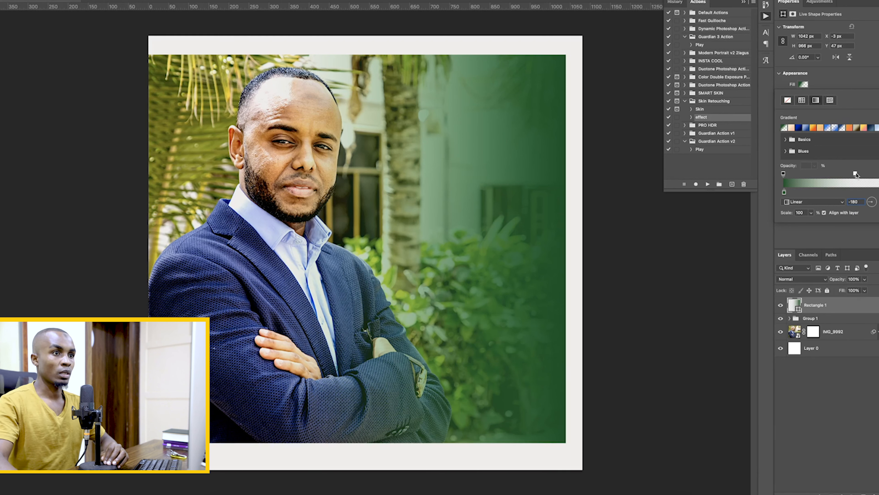
left_click(826, 183)
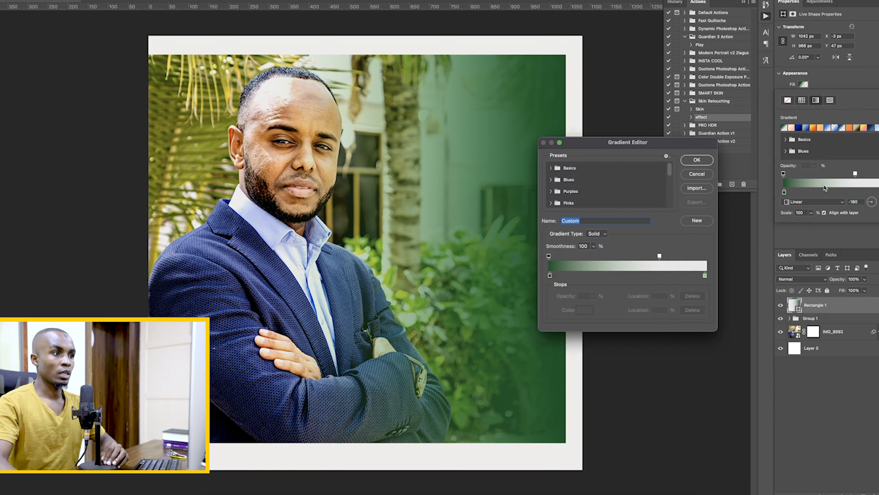
left_click(593, 247)
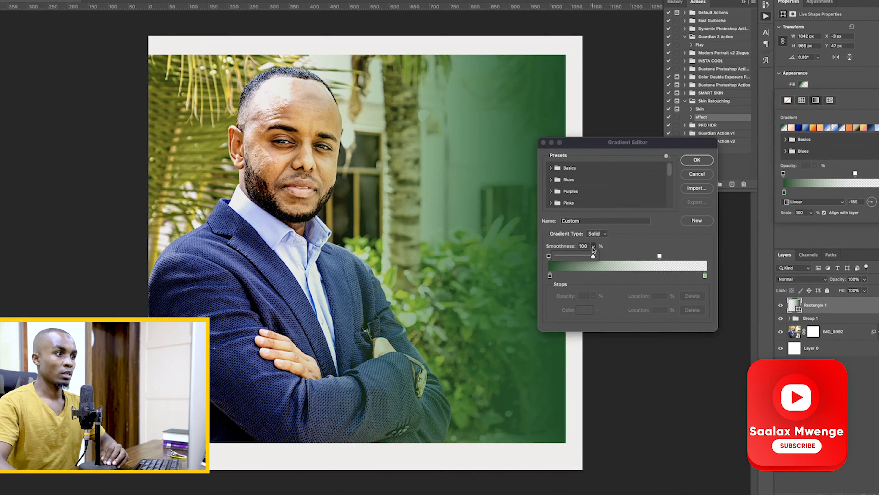
left_click(691, 162)
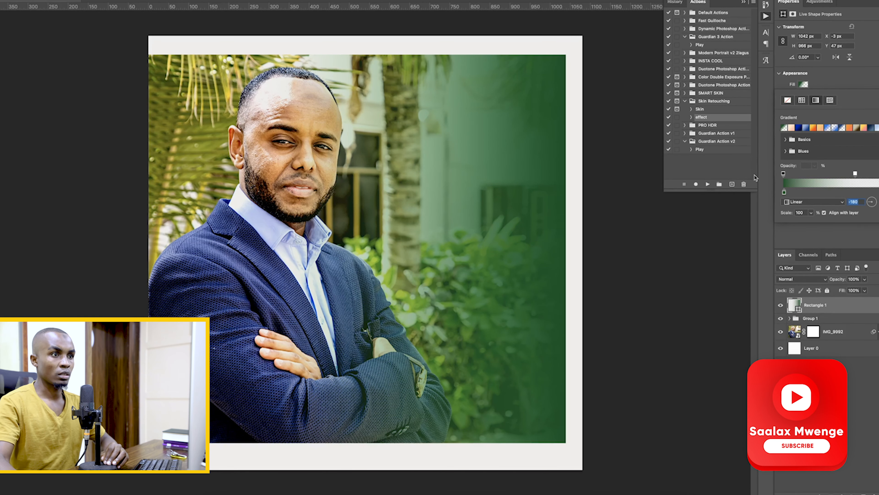
Try the rectangle's gradient at 90% and 10% scale, and return the scale to 100%.
left_click_drag(811, 213, 815, 224)
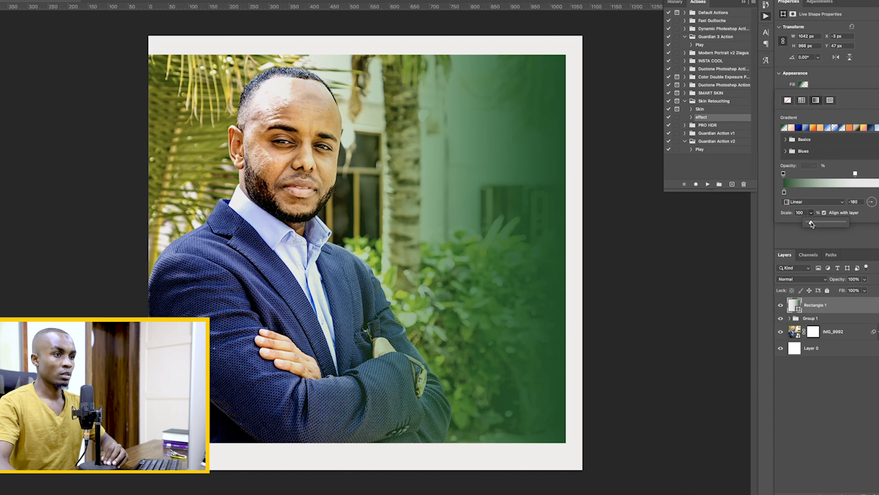
left_click_drag(811, 224, 813, 225)
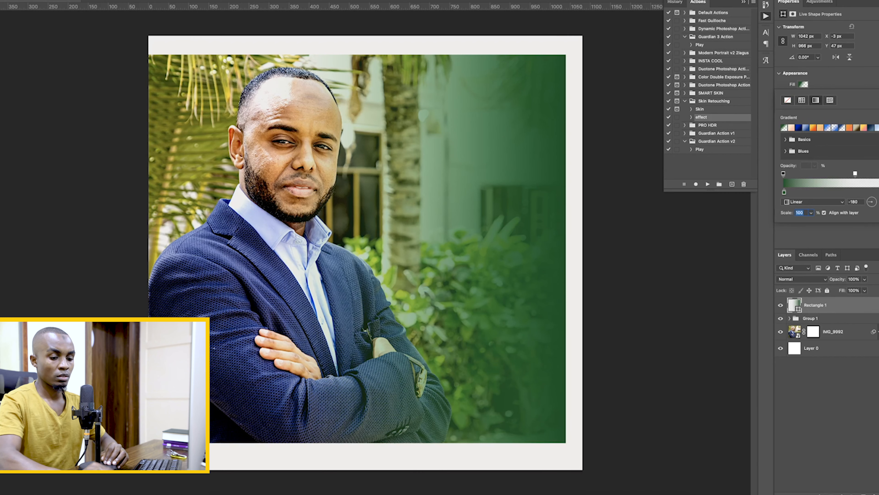
type("90")
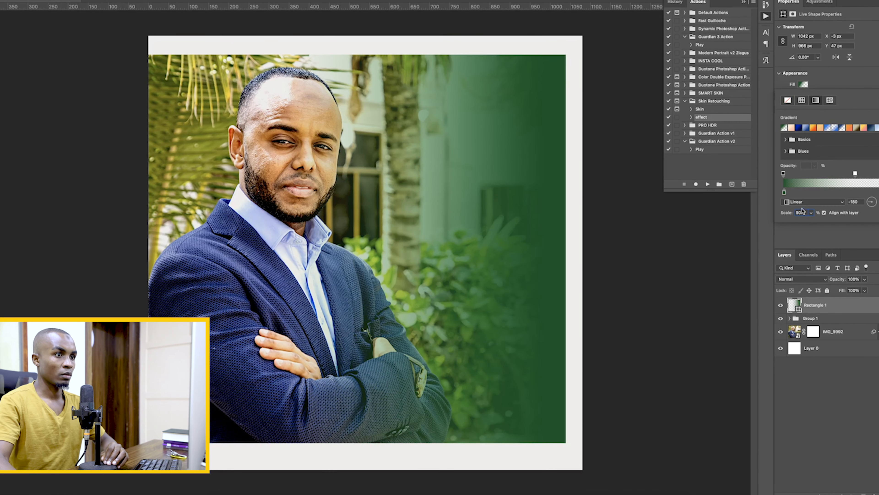
key("BackSpace")
key("BackSpace")
type("10")
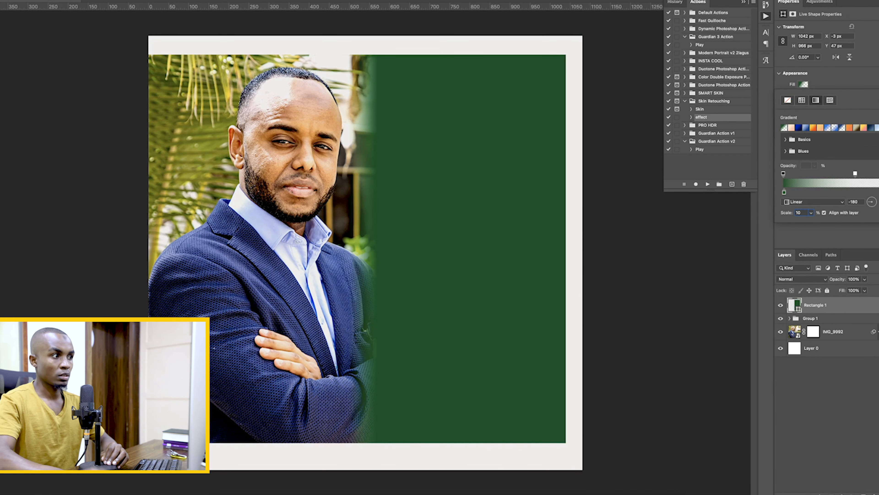
type("0")
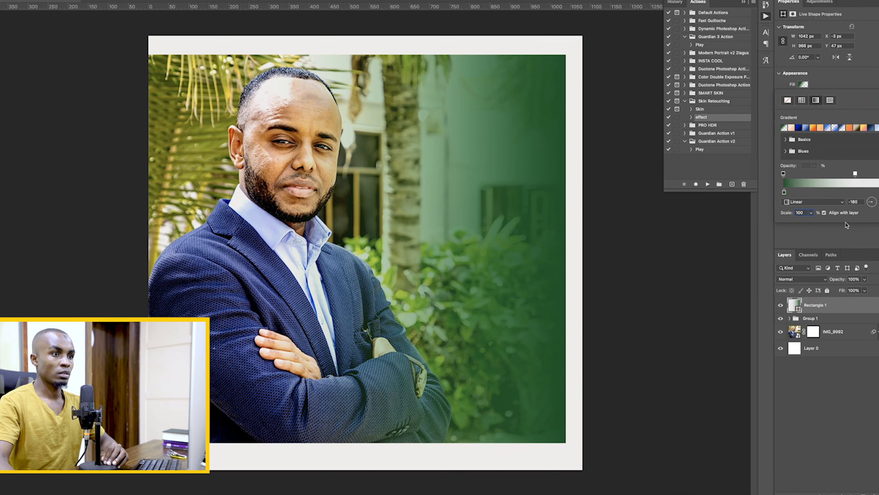
left_click(826, 237)
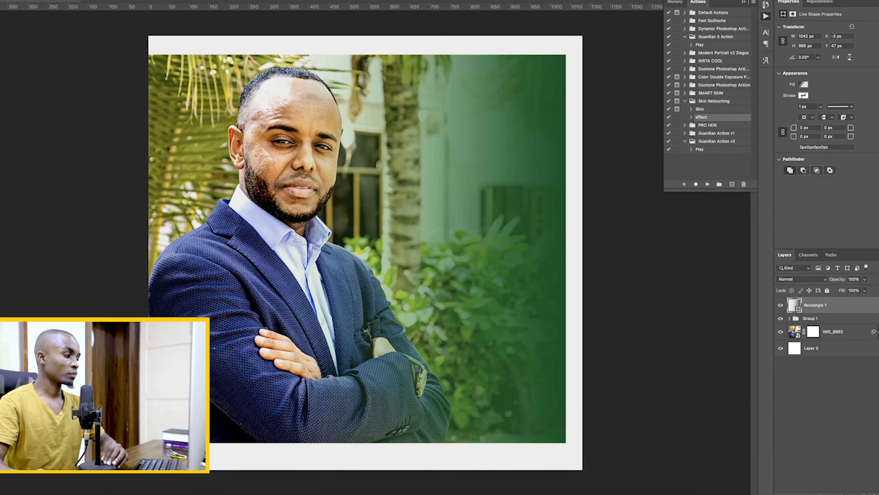
Review the Behance reference posts and change the starting colour stop of Rectangle 1's gradient to dark blue 04265a.
left_click(299, 494)
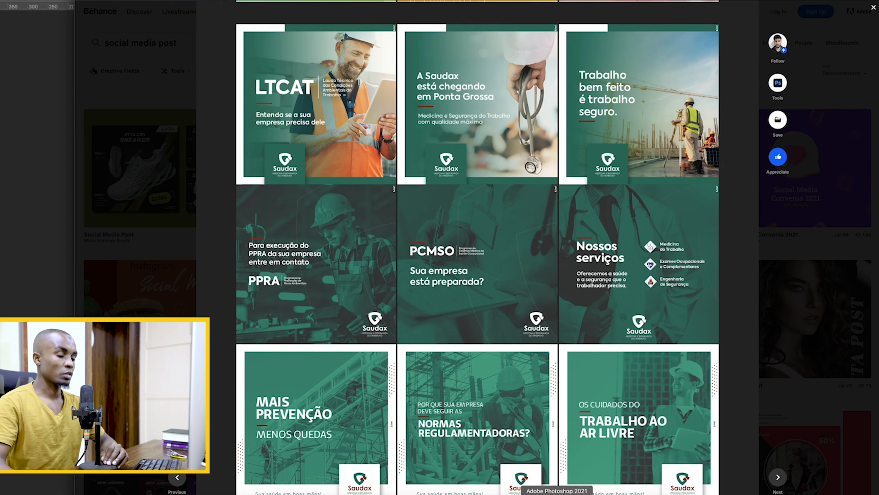
left_click(461, 493)
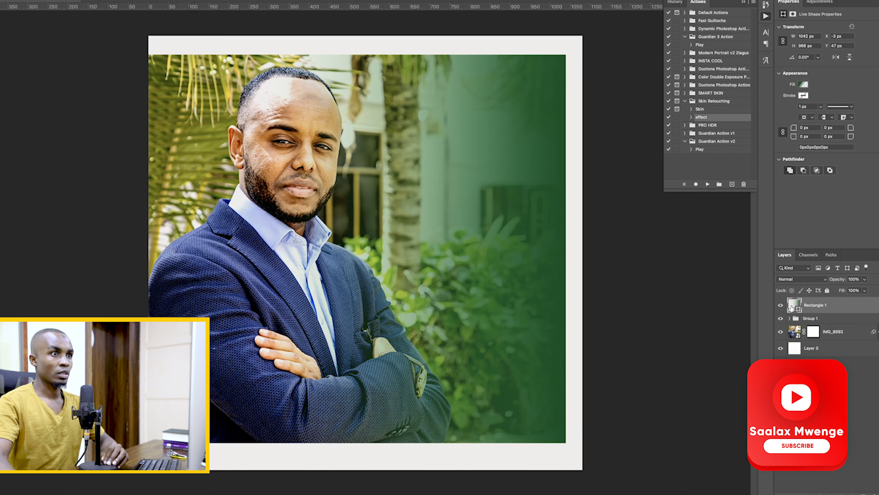
left_click(804, 83)
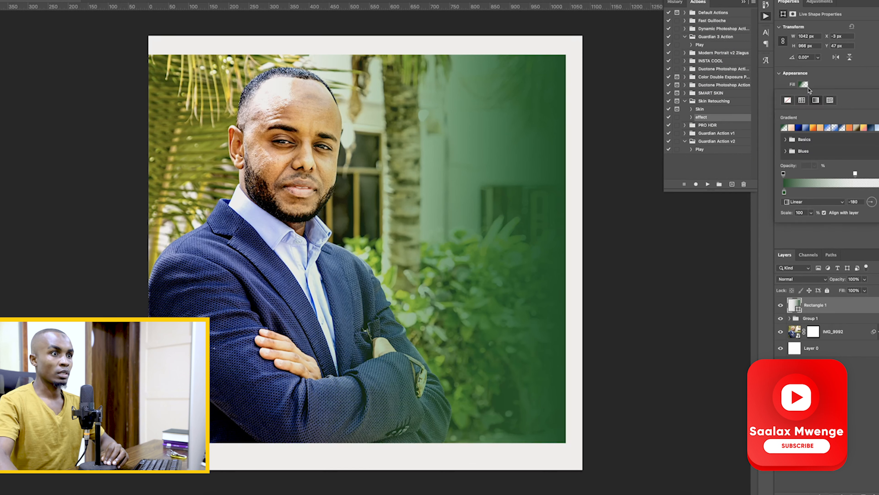
left_click(799, 186)
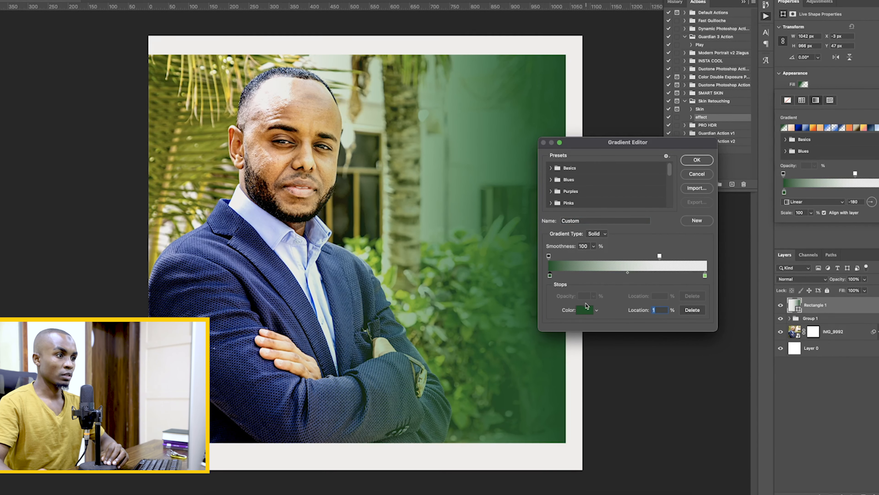
left_click(585, 311)
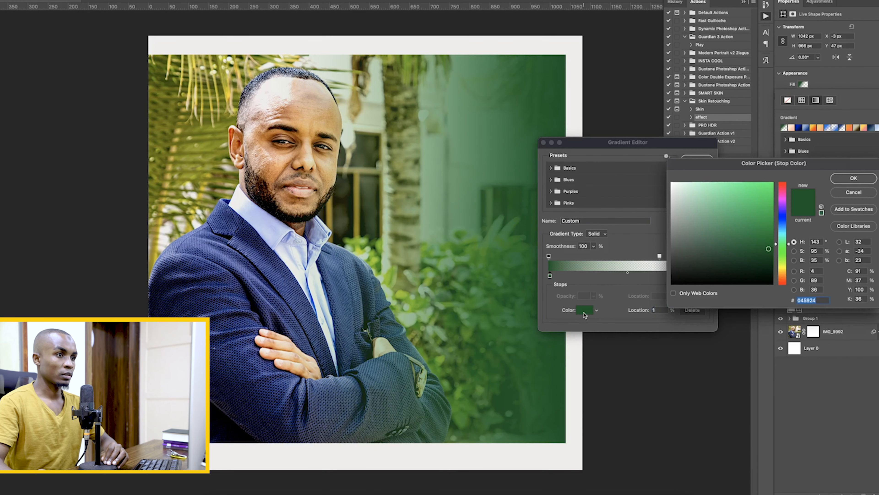
left_click(783, 224)
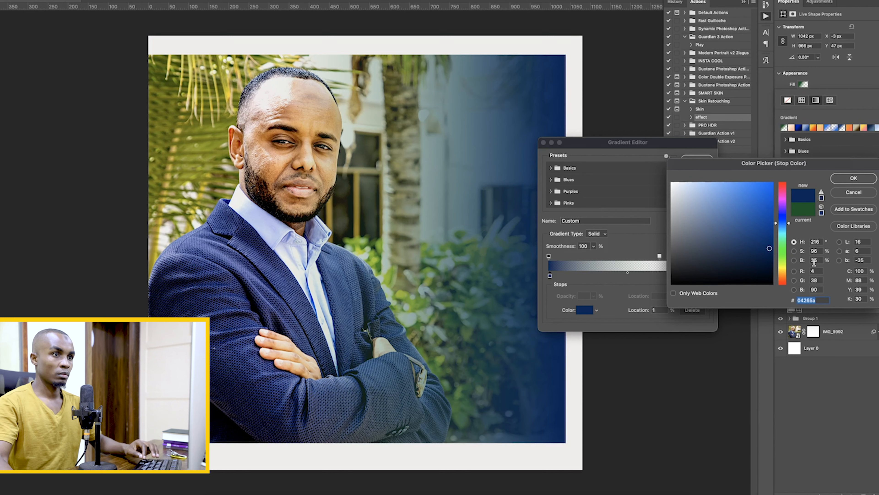
left_click(853, 178)
Change the gradient's light green end stop at 99% to 04265a and apply the edited gradient.
left_click(704, 276)
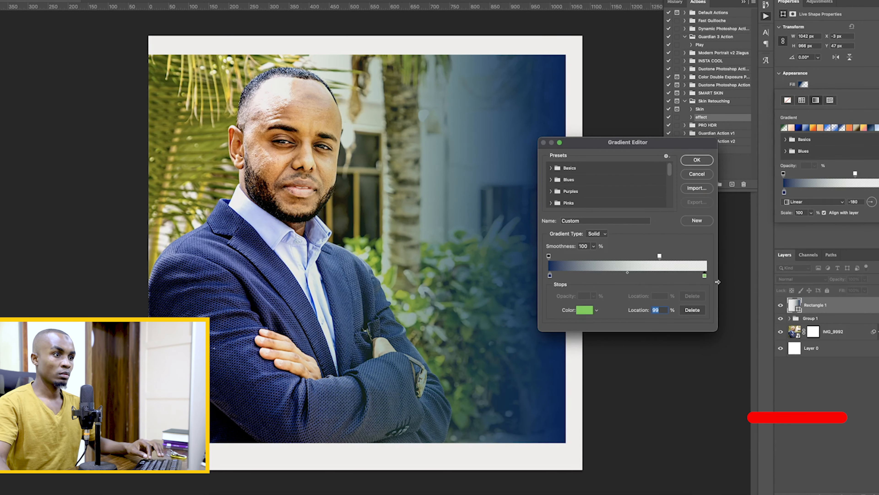
type("04265a")
left_click(847, 179)
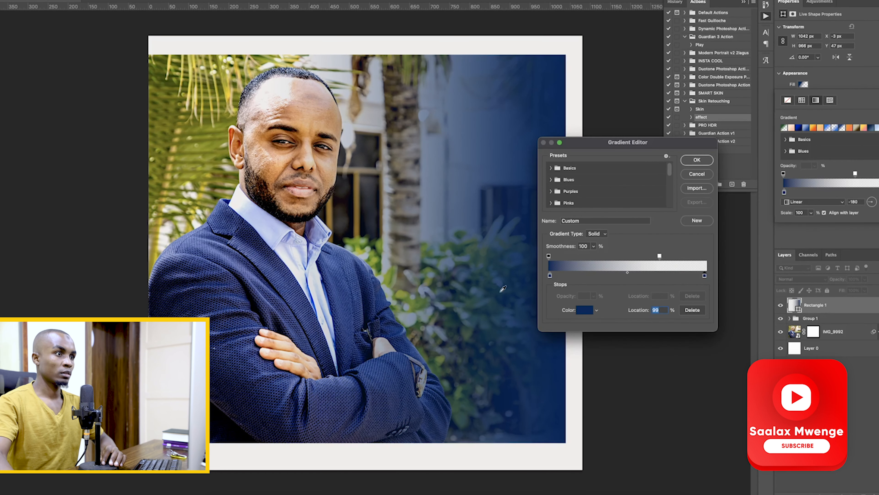
left_click(693, 163)
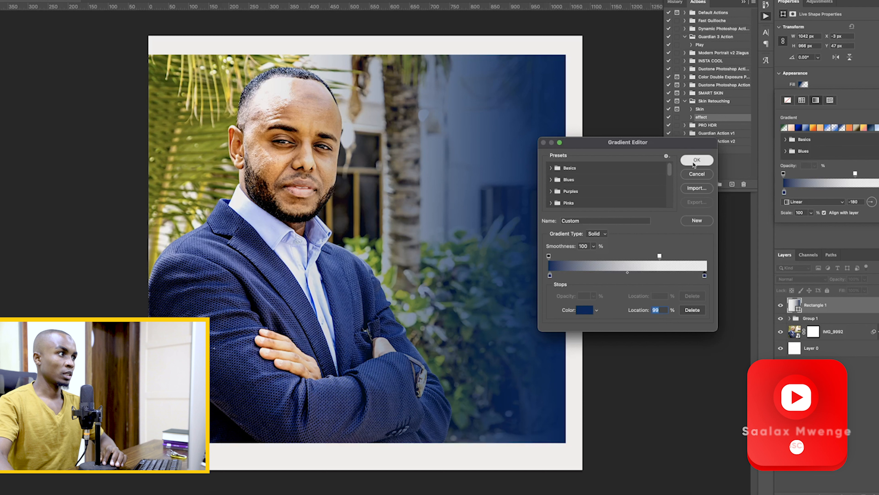
Draw a near-square rectangle about 146 x 151 px over the photo's lower edge above Rectangle 1 and fill it with the recent dark blue.
left_click(813, 306)
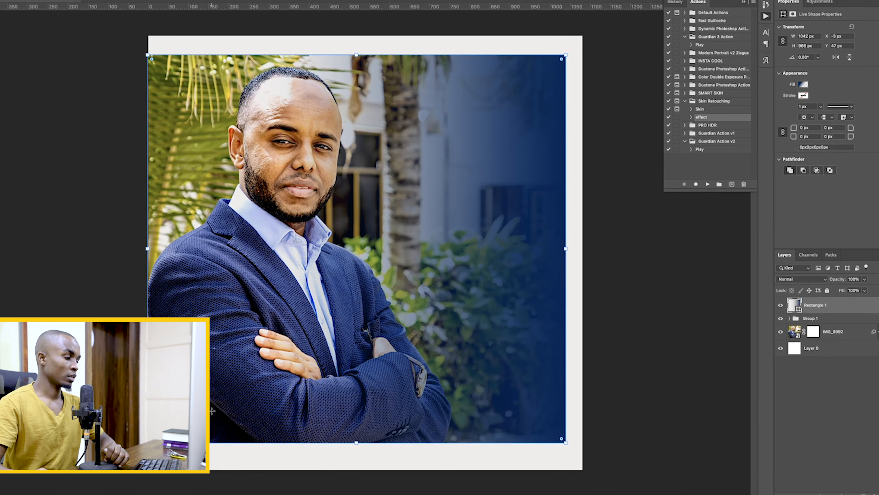
left_click_drag(214, 405, 262, 464)
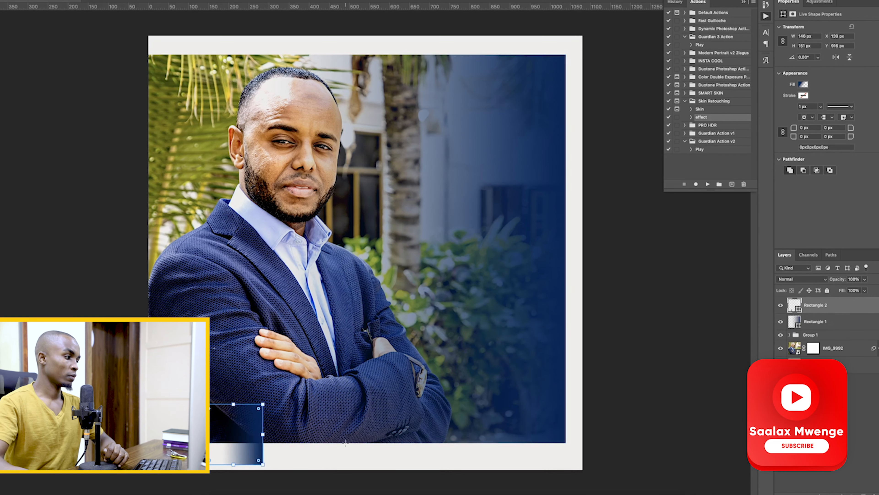
left_click(804, 84)
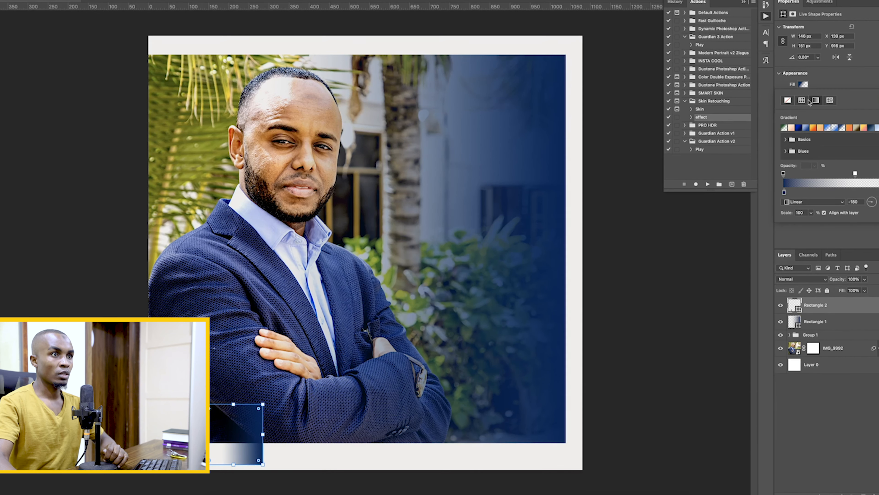
left_click(801, 101)
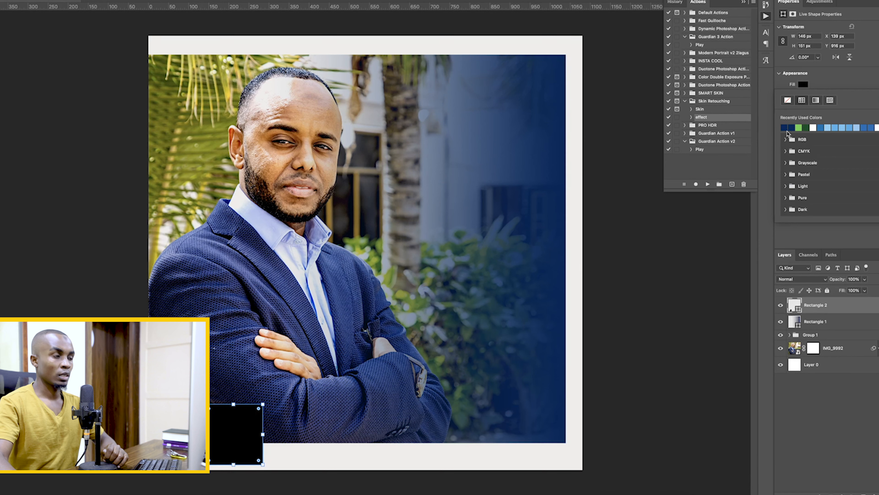
left_click(787, 127)
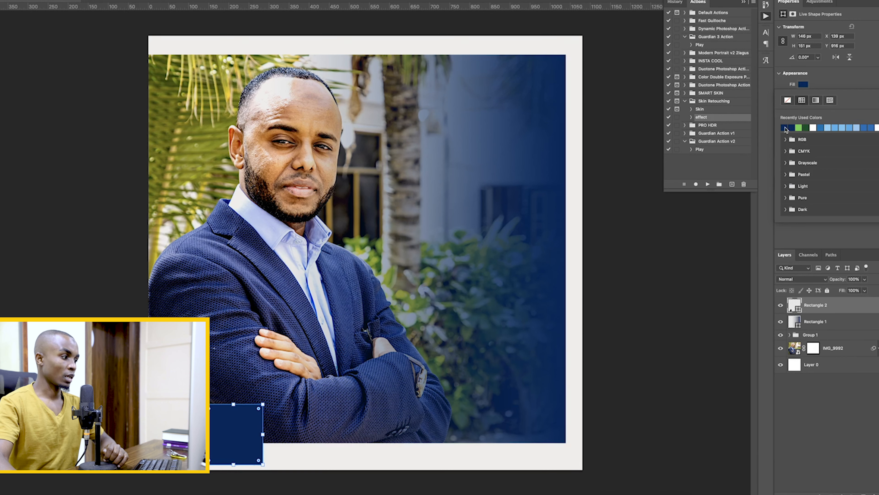
Move the small blue square to about X 745, Y 910 px and compare its placement with the Behance reference posts.
key("v")
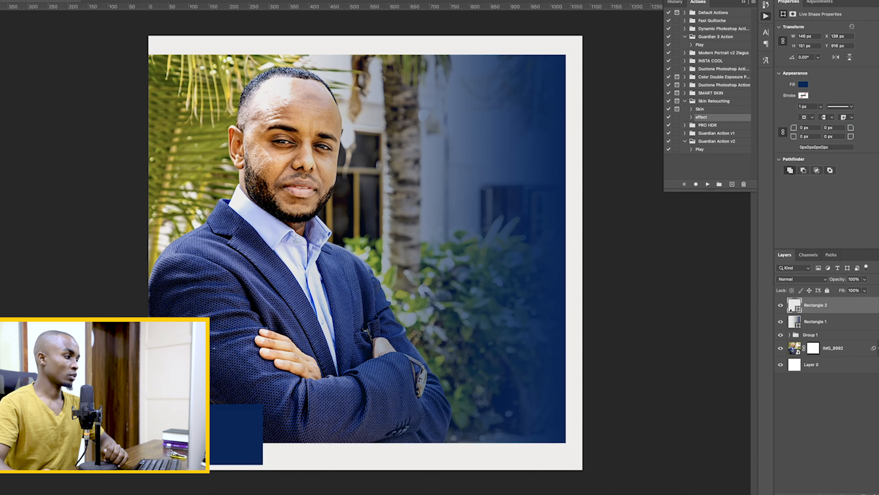
left_click_drag(231, 434, 475, 432)
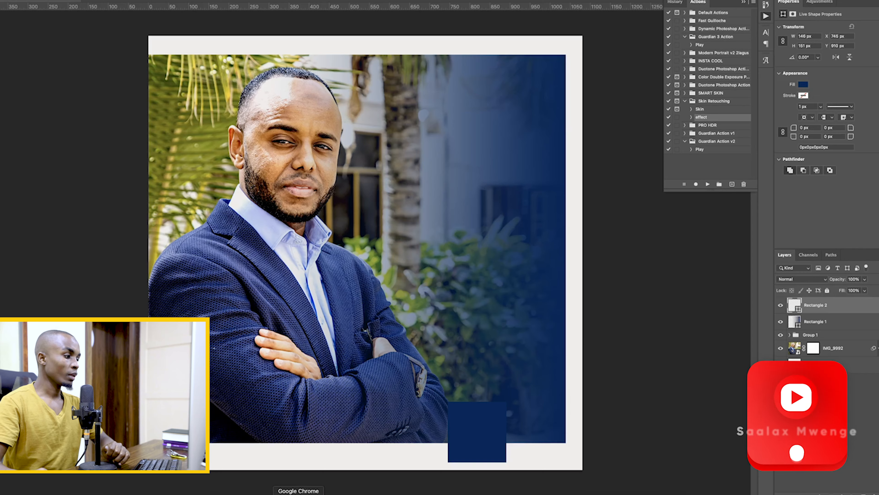
left_click(272, 494)
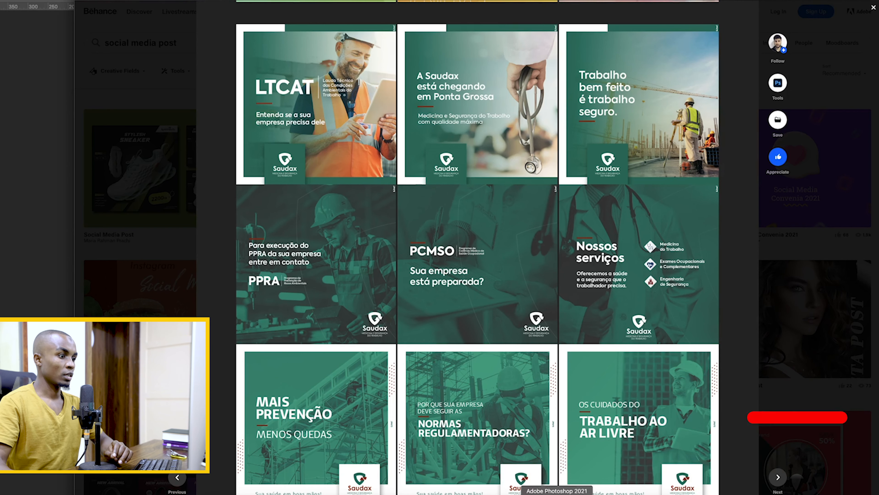
left_click(556, 493)
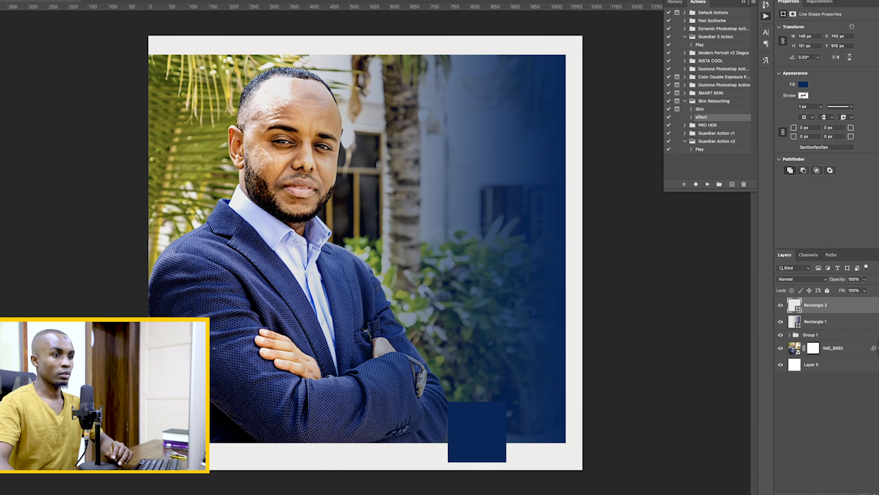
Draw a tall rectangle about 530 x 1117 px at X 48, Y -2 px just above Layer 0 and fill it with the recent dark blue.
left_click(797, 349)
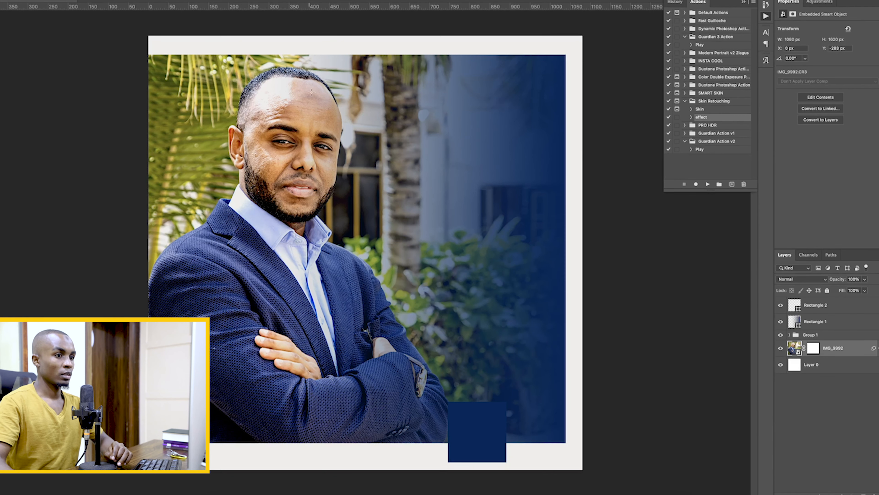
left_click(794, 366)
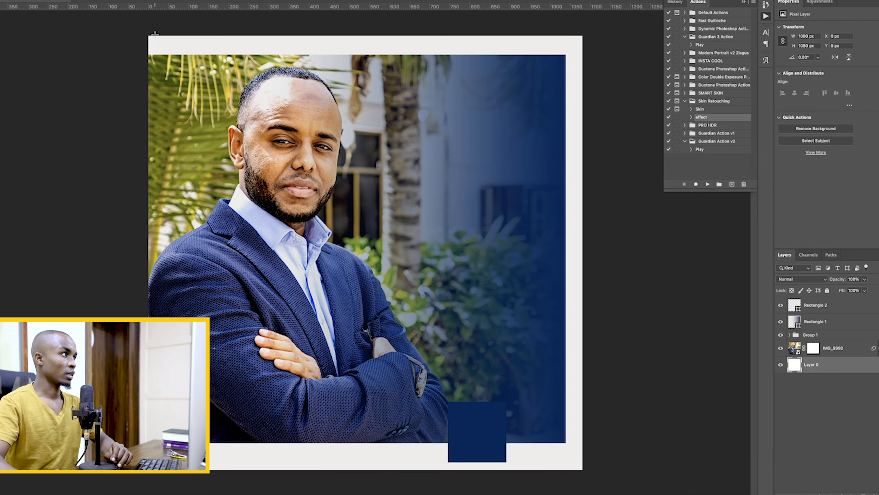
left_click_drag(169, 35, 380, 483)
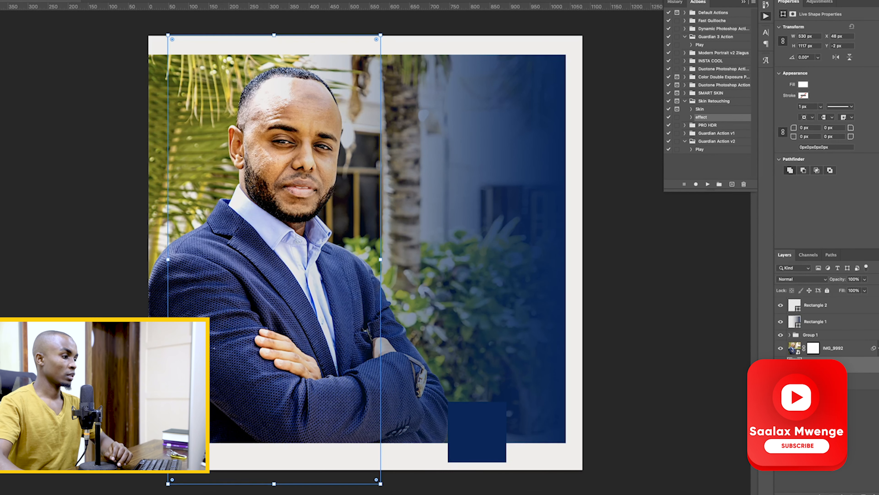
left_click(804, 85)
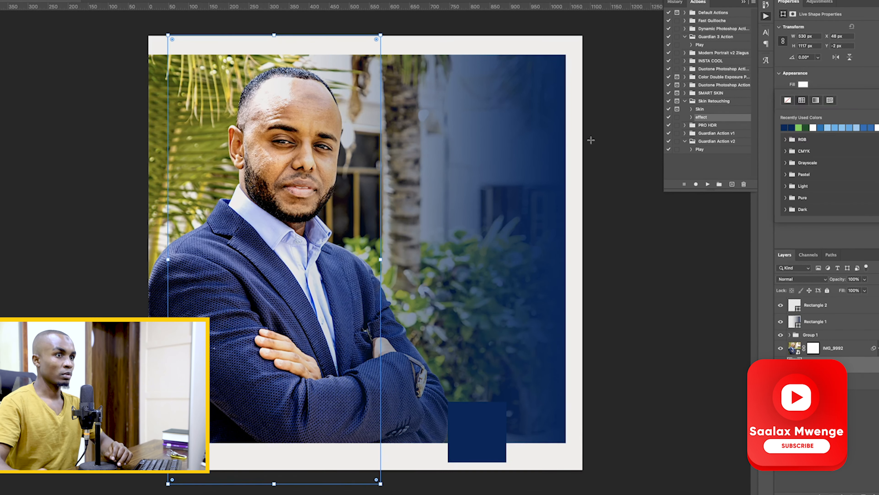
left_click(786, 128)
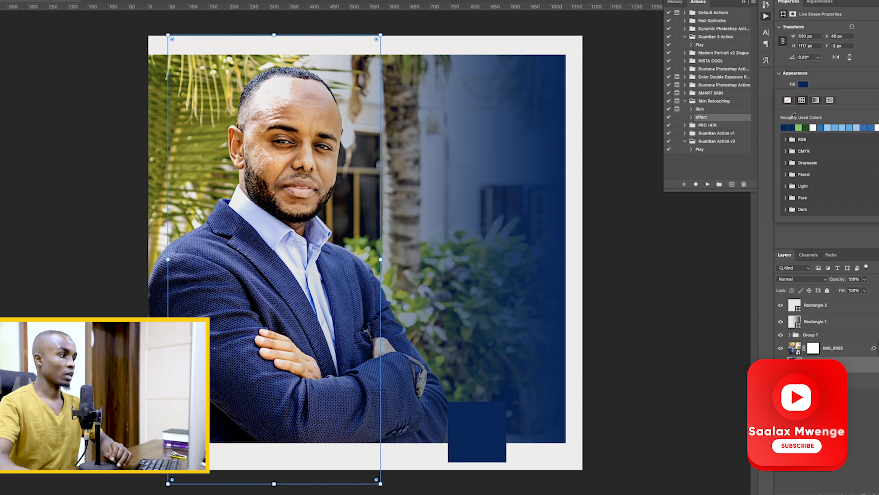
Move the tall blue rectangle behind the photo to X 29, Y 0 px and compare the layout with the Behance reference posts.
left_click(2, 15)
left_click_drag(216, 44, 209, 45)
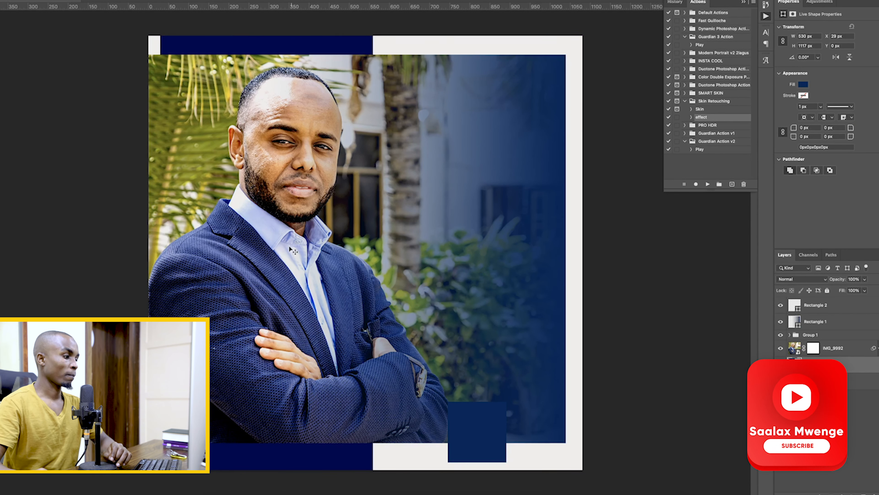
left_click(271, 494)
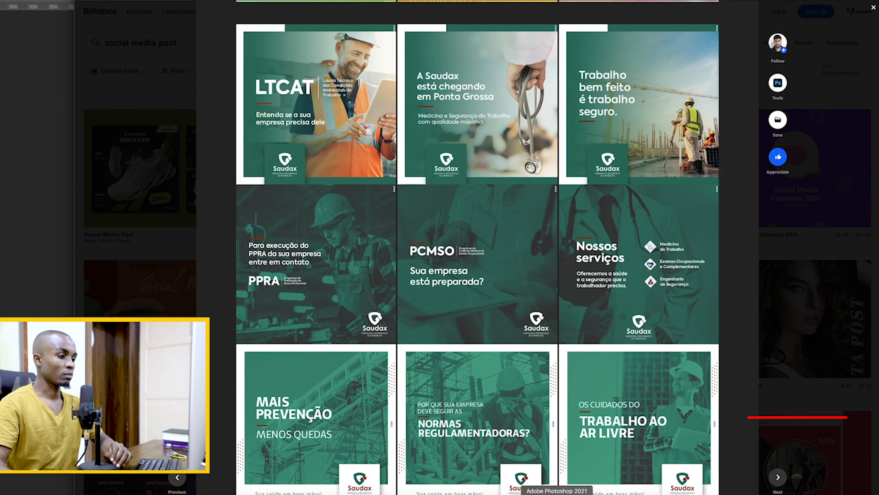
left_click(557, 494)
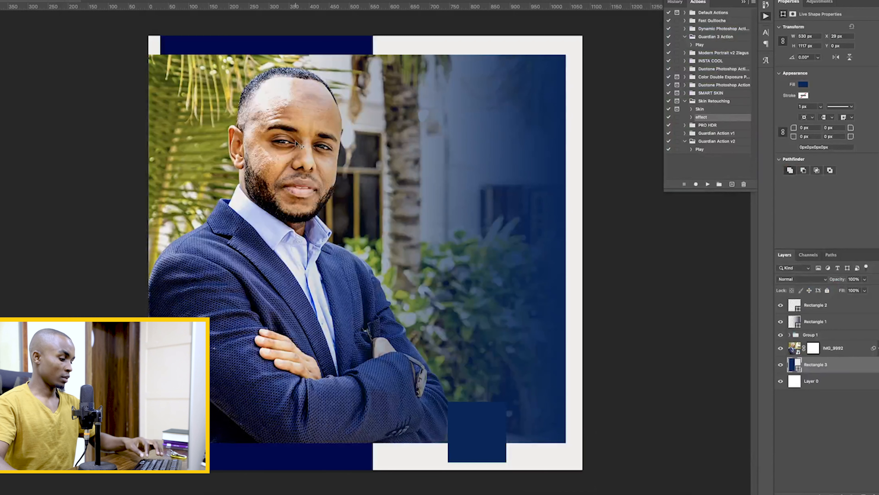
Widen the tall blue rectangle behind the photo to about 602 px and shift it to X -84 px.
left_click_drag(161, 260, 132, 260)
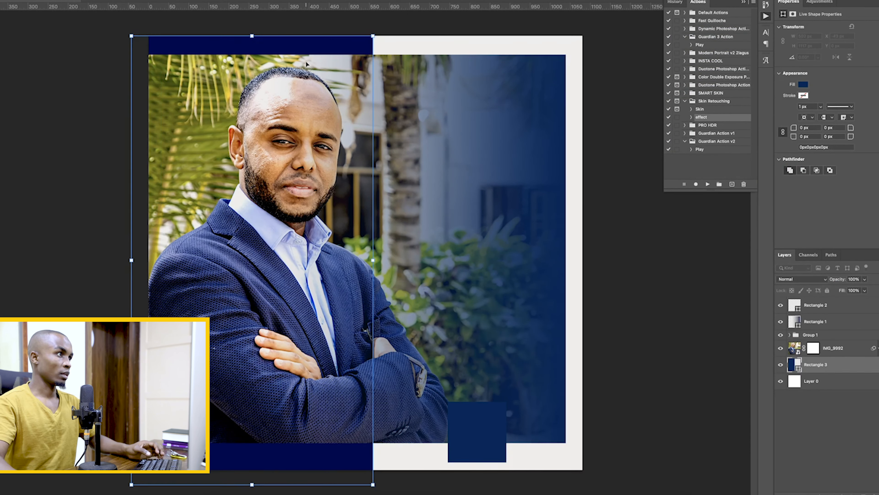
left_click_drag(334, 52, 315, 47)
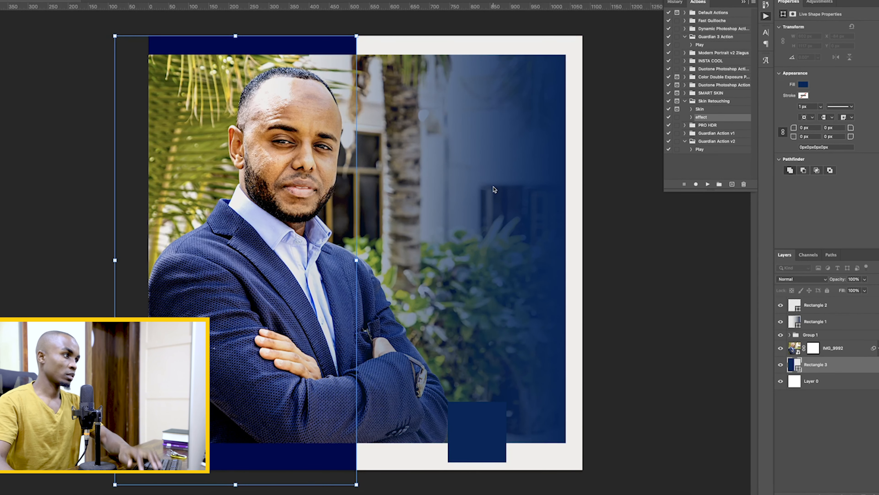
key("Return")
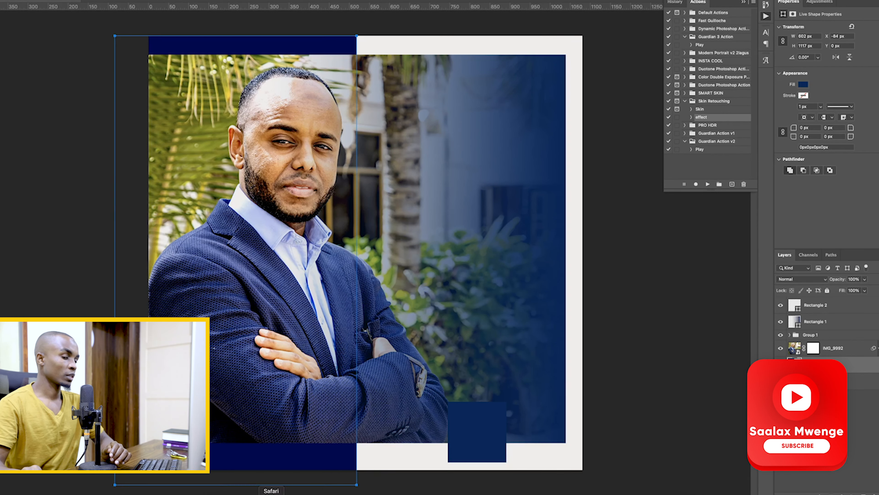
Add a text box about 296 x 90 px above the Rectangle 2 layer, reading MEGA in Bebas Neue Bold at 44 pt.
left_click(814, 305)
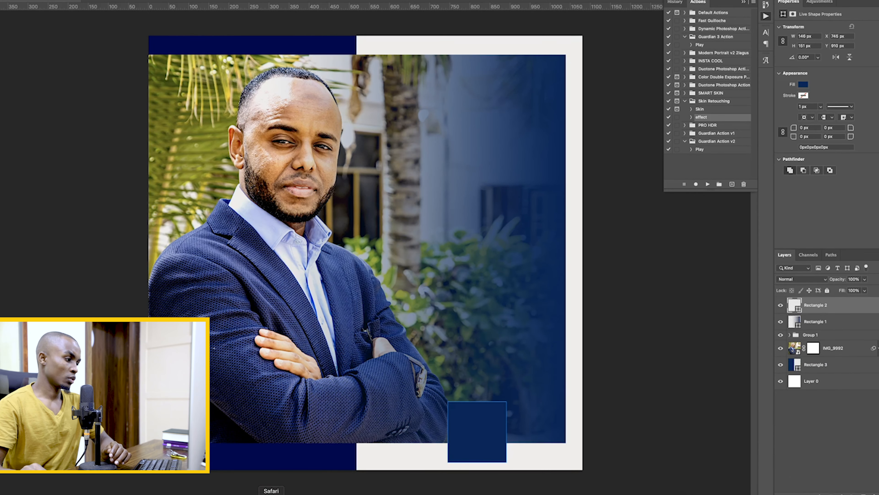
left_click(271, 493)
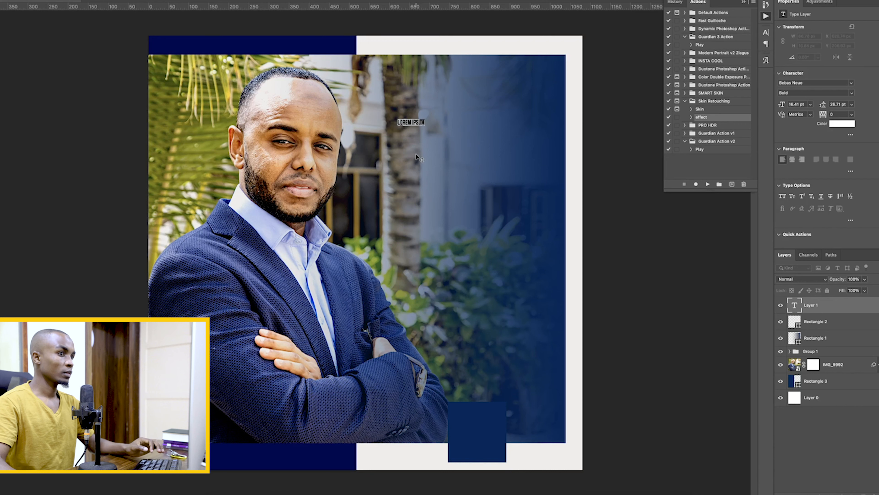
key("BackSpace")
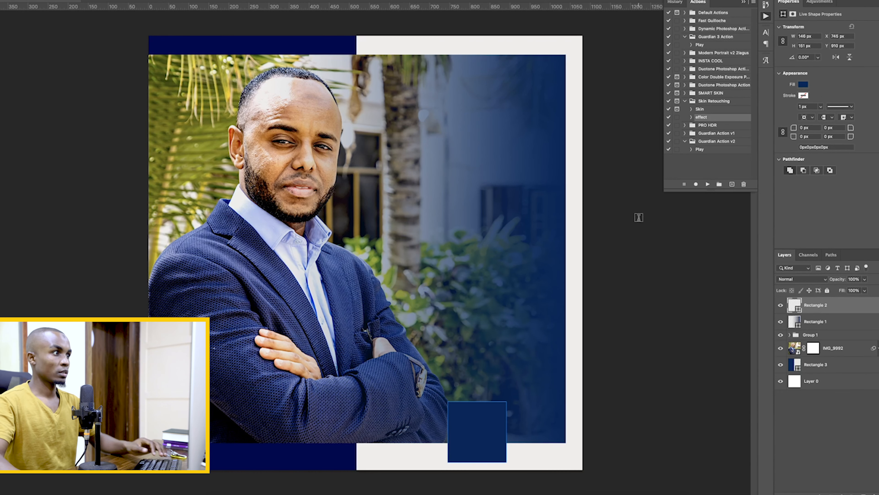
left_click_drag(381, 105, 499, 139)
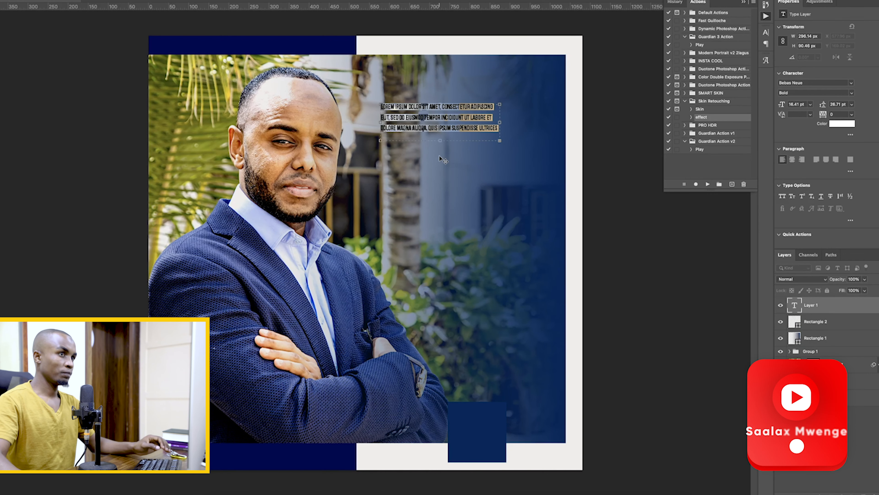
left_click(766, 33)
left_click(690, 54)
type("44")
key("Return")
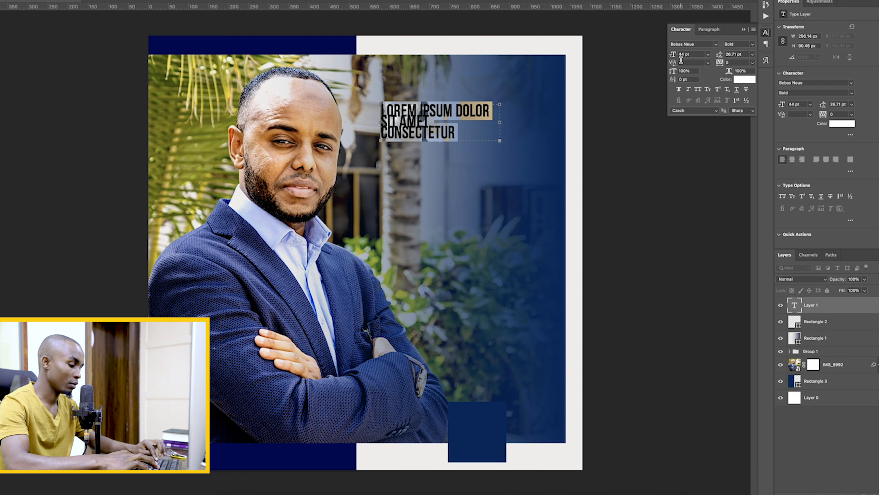
type("MEGA")
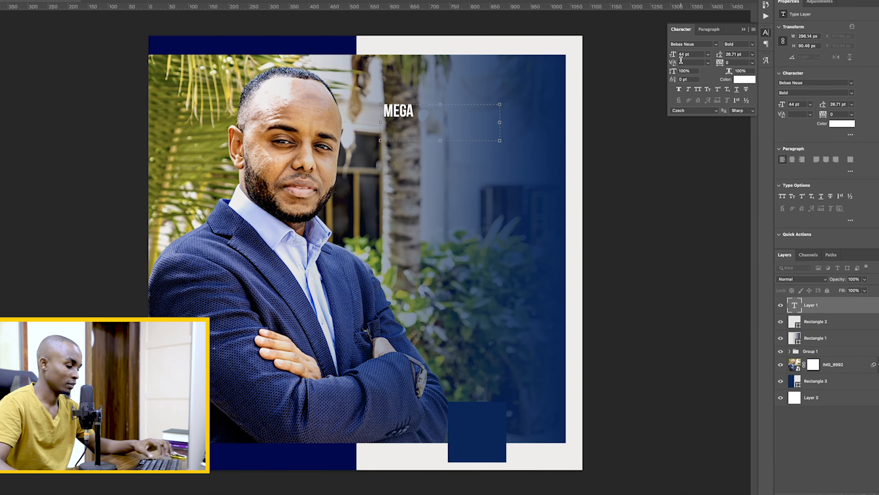
Set the MEGA text size to 105 pt.
key("ctrl+a")
left_click_drag(673, 58, 683, 61)
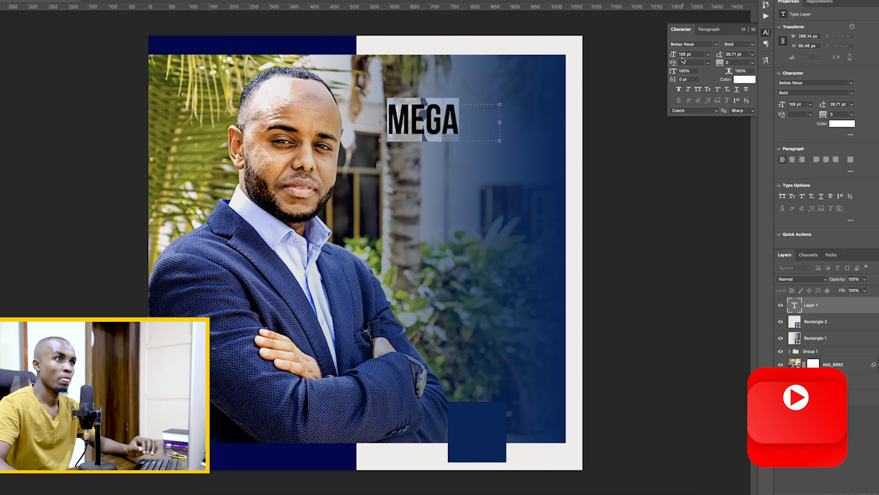
left_click(794, 307)
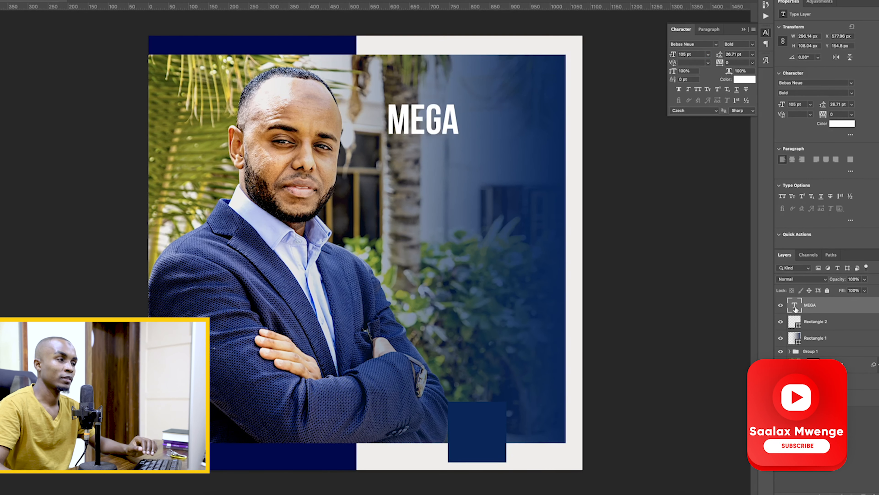
Extend the MEGA title to read "MEGA LLC ." and widen its text box to about 395 px.
double_click(794, 307)
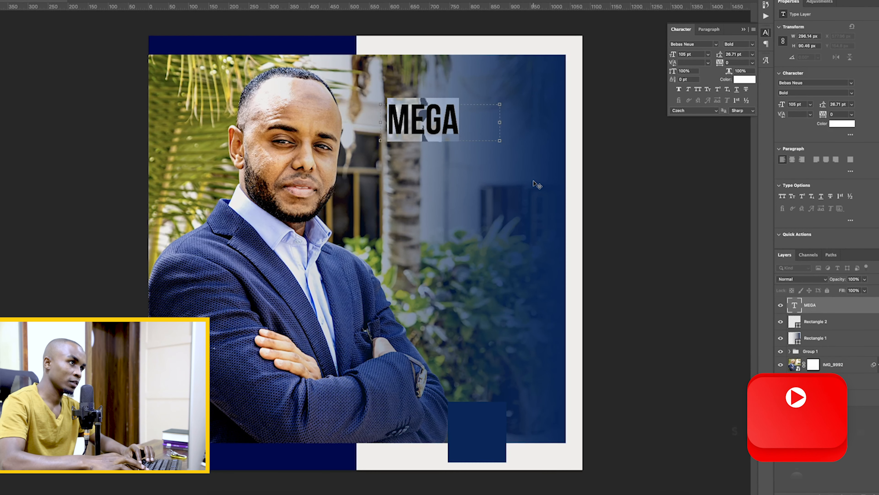
key("BackSpace")
type("LL")
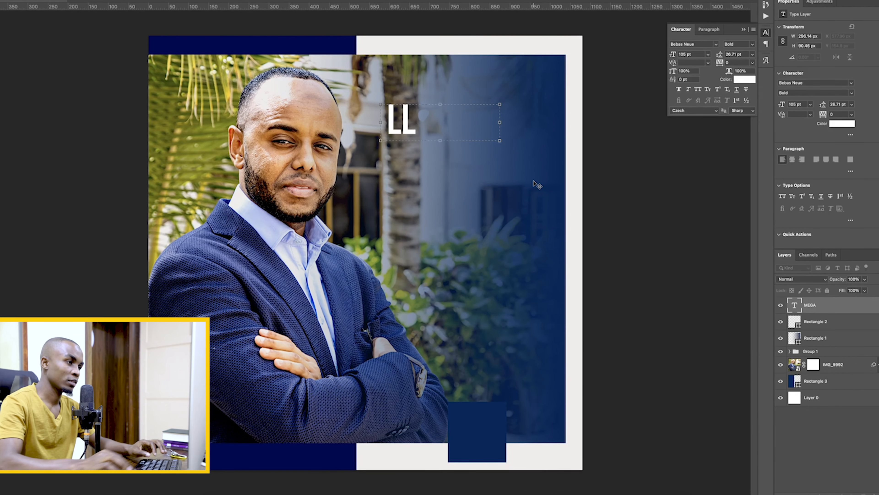
key("BackSpace")
key("BackSpace")
type("MEGA")
left_click_drag(501, 121, 533, 122)
type(".")
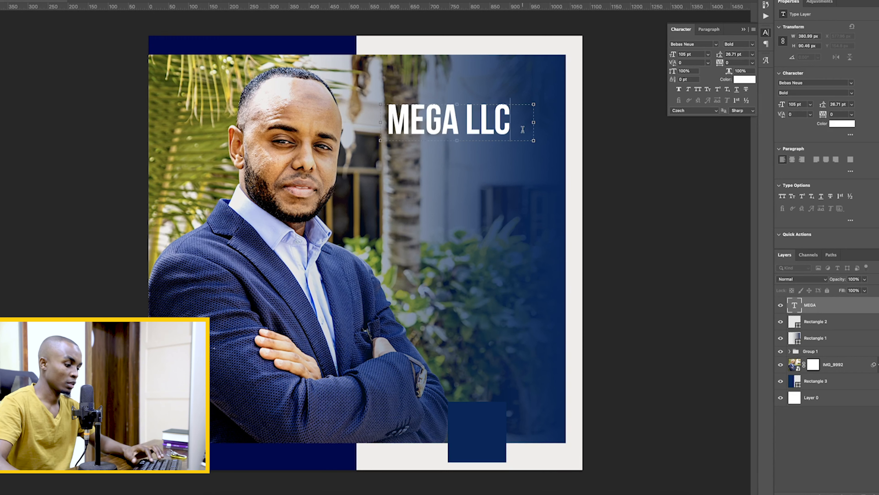
left_click_drag(533, 122, 539, 122)
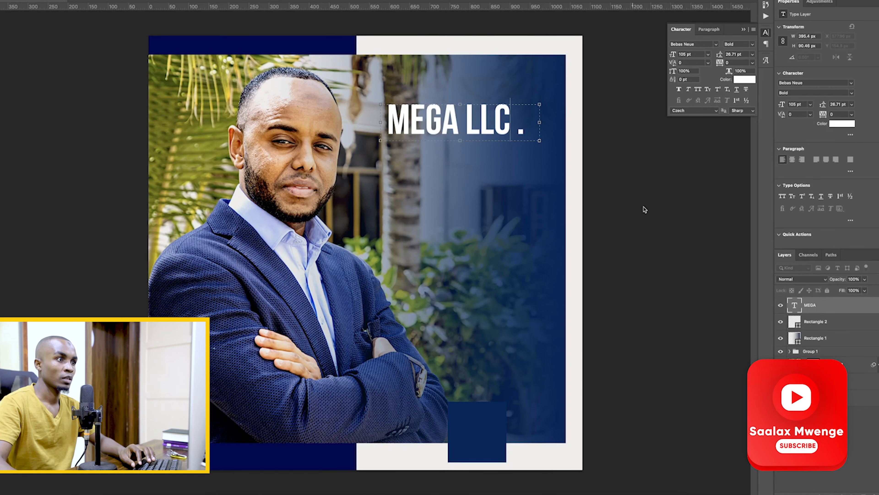
left_click(795, 307)
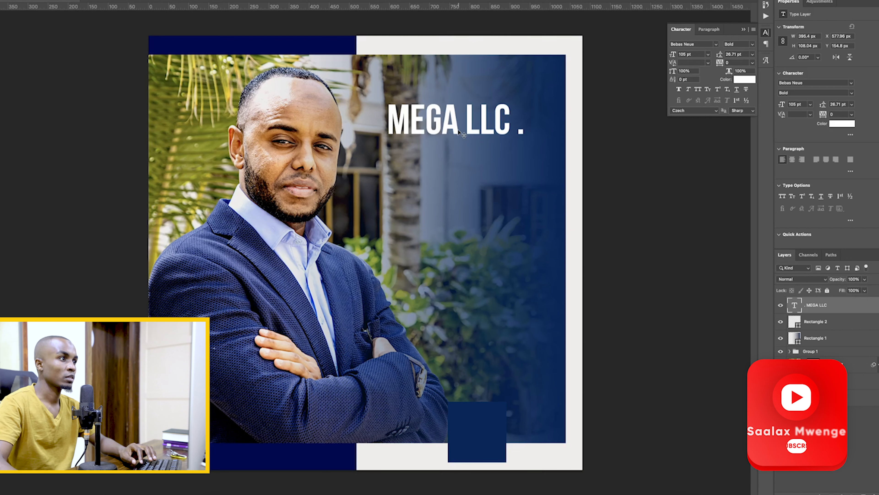
Enlarge the title to about 117 pt at X 583, Y 209 px and compare it with the Behance reference posts.
left_click_drag(451, 130, 466, 150)
key("super+Tab")
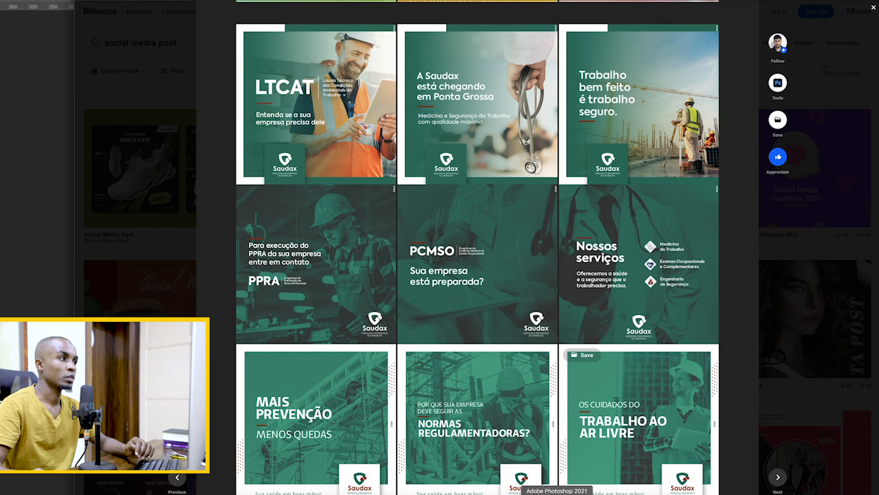
left_click(556, 494)
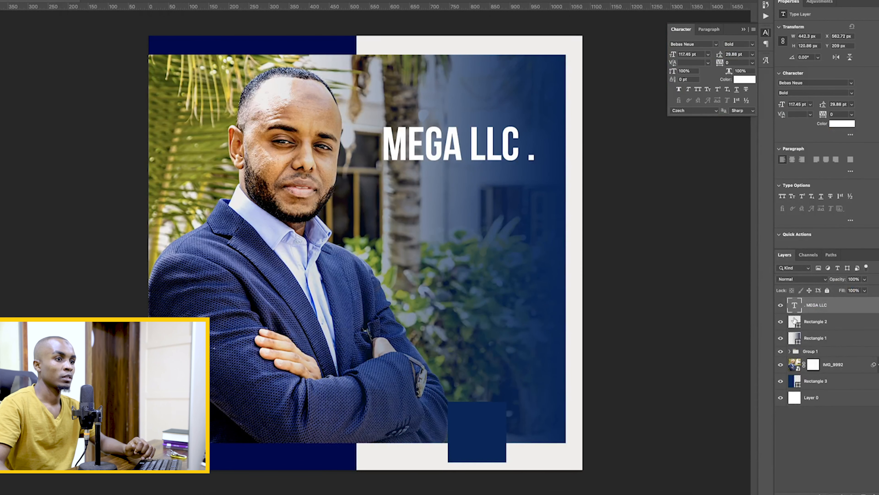
Trim the title to "MEGA LLC" without the period, narrow its text box and move it to about X 518, Y 227 px.
double_click(794, 305)
left_click(522, 146)
key("BackSpace")
key("BackSpace")
left_click_drag(553, 147, 526, 148)
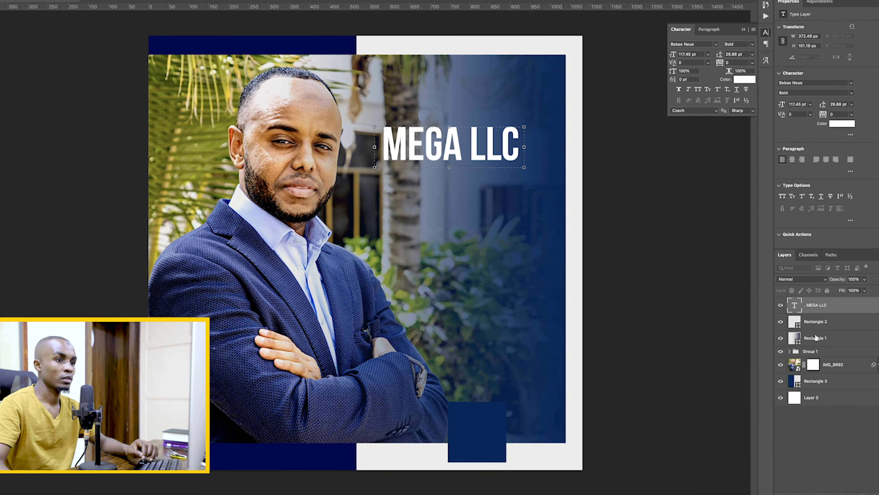
key("ctrl+Return")
left_click_drag(430, 157, 410, 165)
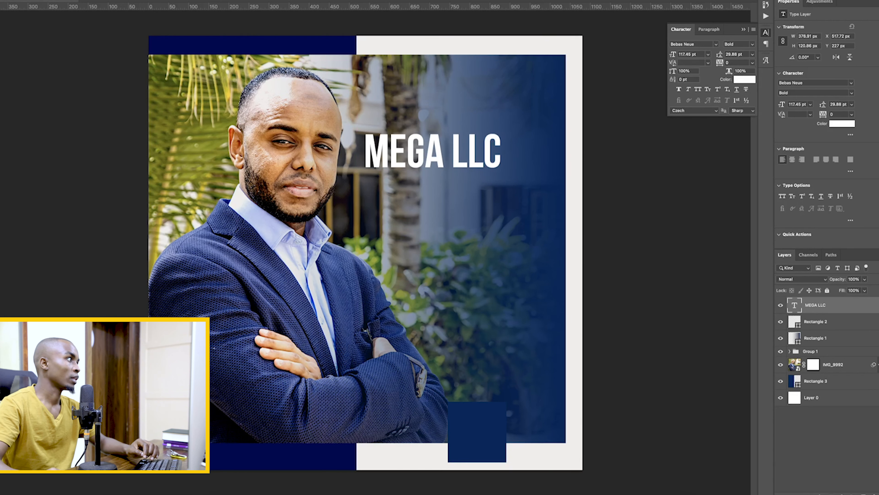
Draw a thin white vertical divider about 2 x 102 px just after the MEGA LLC title and nudge it to X 868, Y 233 px.
left_click_drag(504, 132, 504, 173)
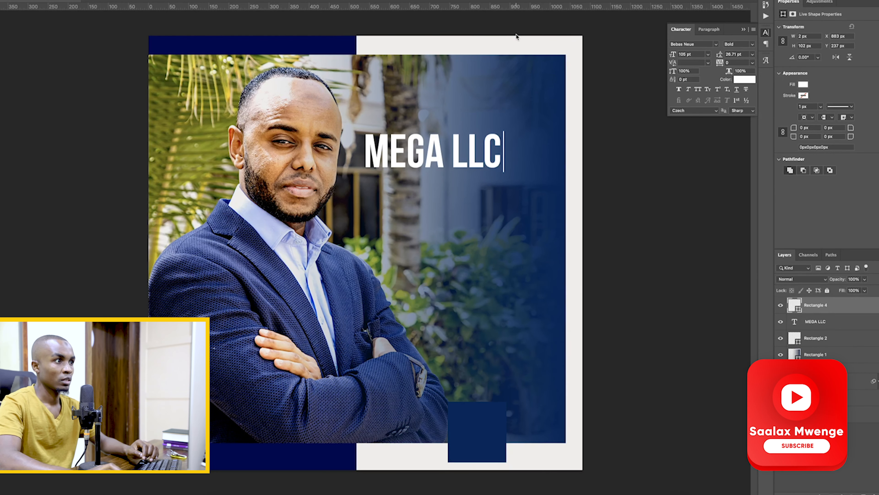
key("Up")
key("Up")
key("Up")
key("Up")
key("Up")
key("Up")
key("Right")
key("Right")
key("Right")
key("Right")
key("Right")
key("Down")
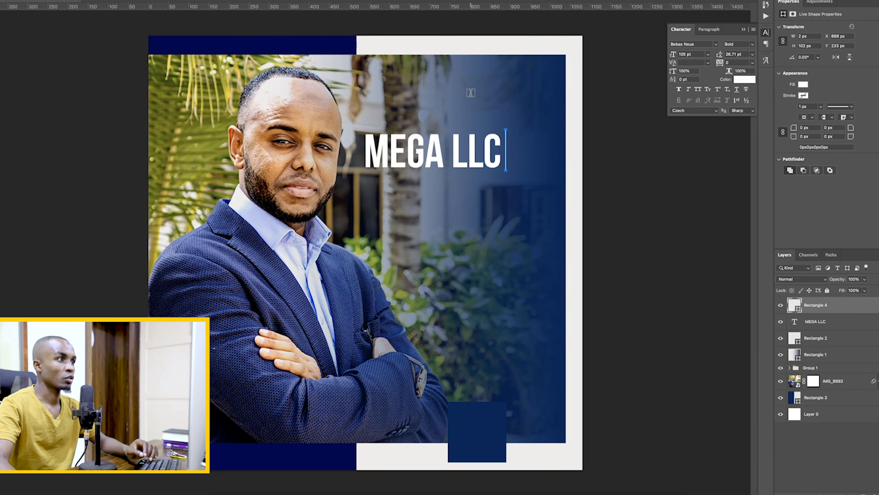
Start a new text layer above the MEGA LLC title and set its type to Bebas Neue Light at 29 pt.
left_click(471, 93)
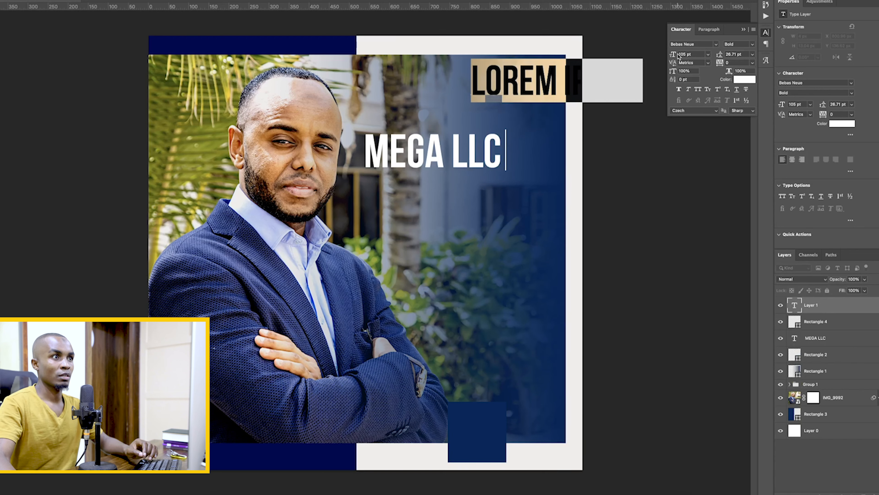
left_click_drag(673, 56, 664, 56)
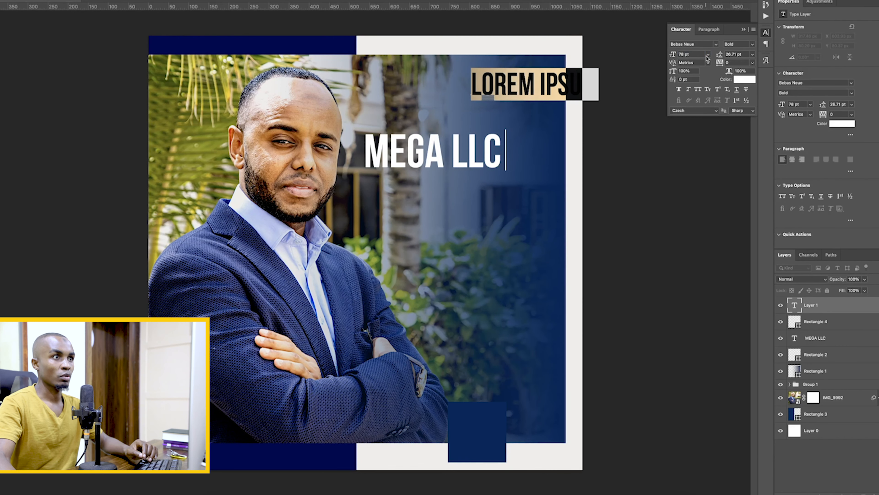
left_click(716, 44)
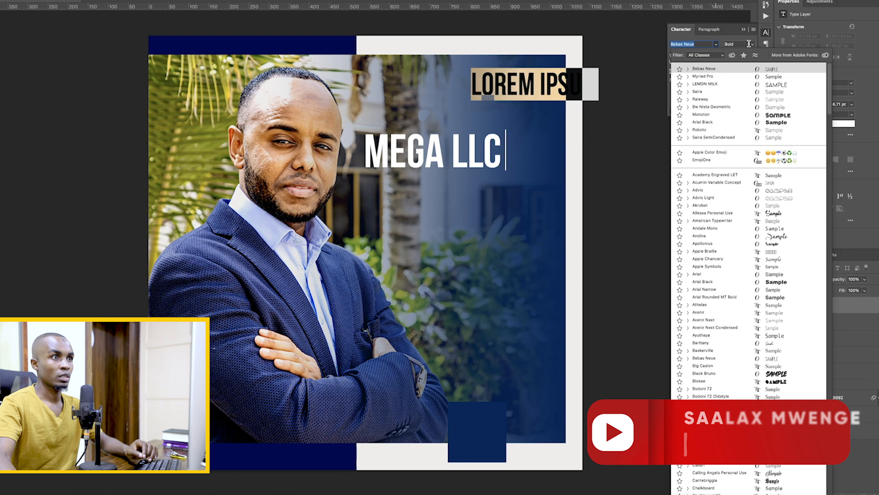
left_click(741, 44)
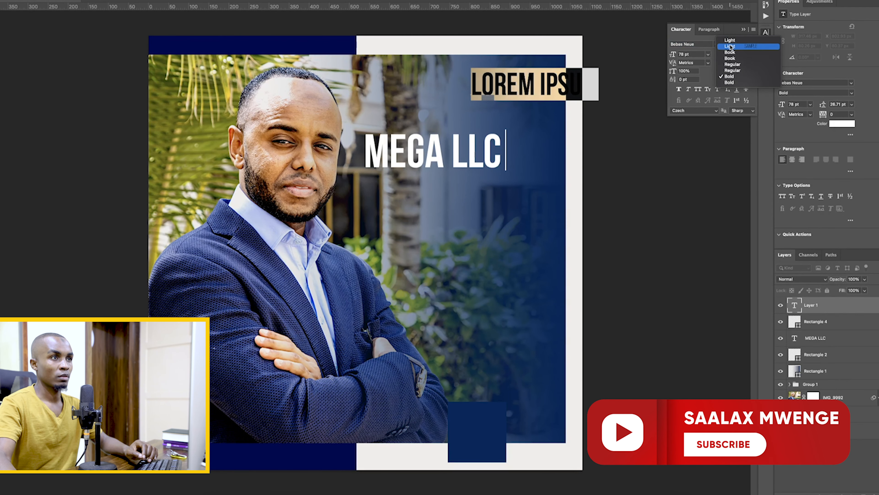
left_click(724, 41)
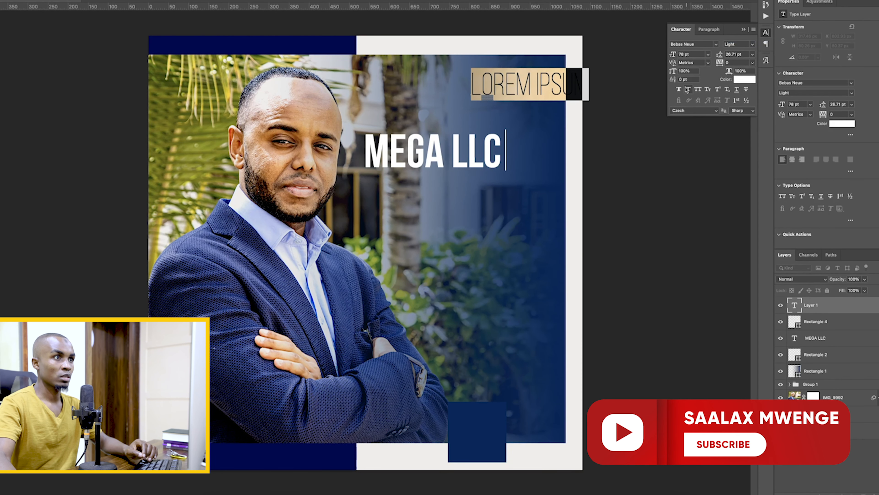
left_click_drag(673, 55, 653, 57)
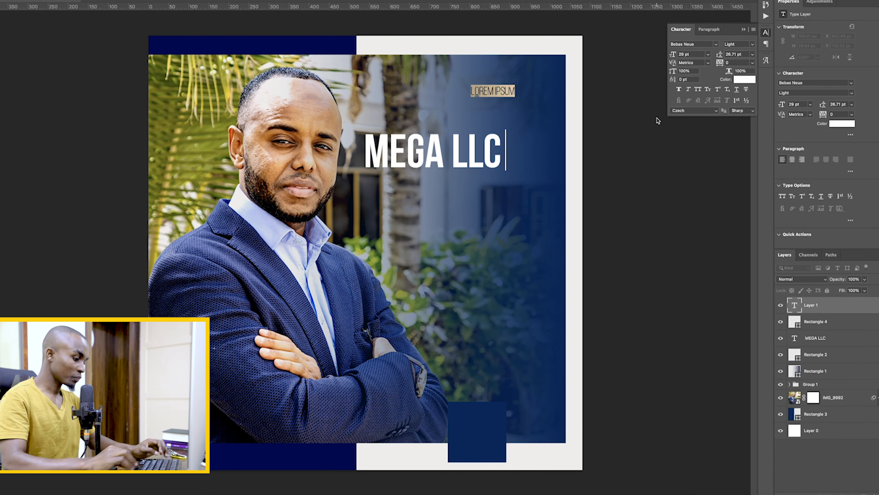
Enter the services MEDIA PRODUCTION, EVENTS and BRANDING on three separate lines in the new text layer.
type("MEDI")
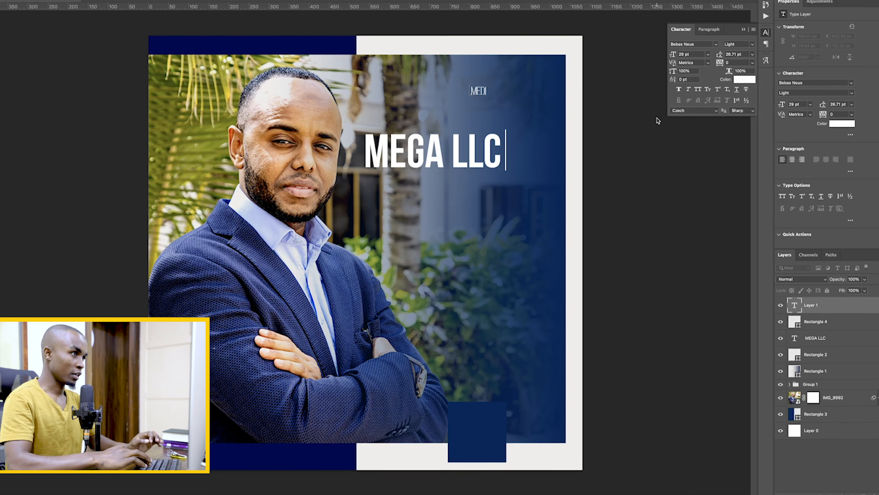
type("A PRODUCTION ")
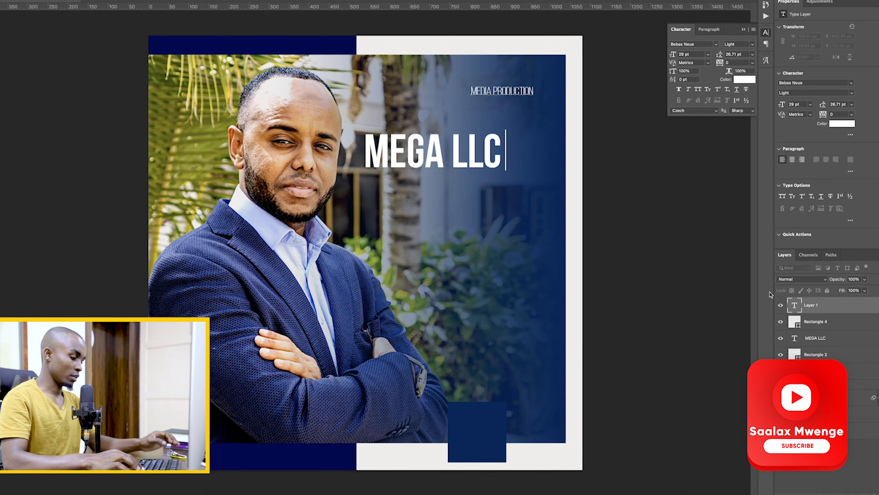
type("EVENTS")
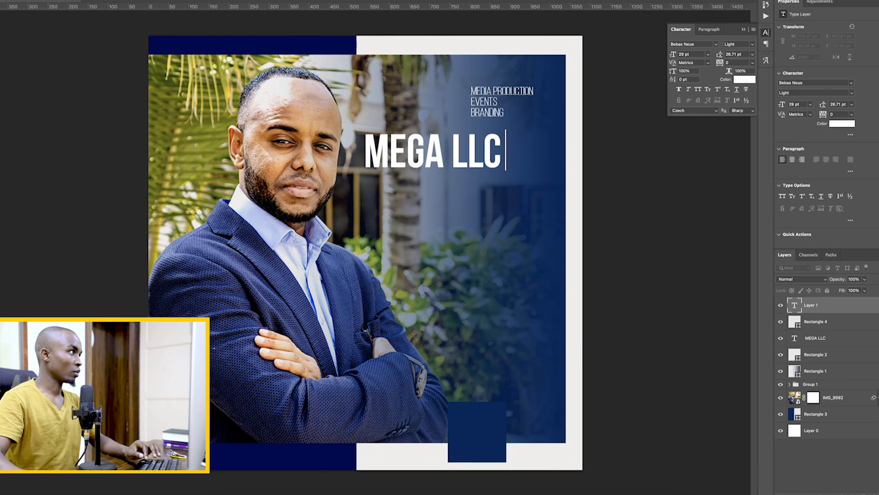
key("ctrl+Return")
Arrange the title, divider and services text in one row lower on the photo, with the divider at X 852, Y 307 px.
left_click_drag(487, 120, 461, 195)
left_click_drag(519, 162, 523, 193)
left_click_drag(506, 154, 490, 181)
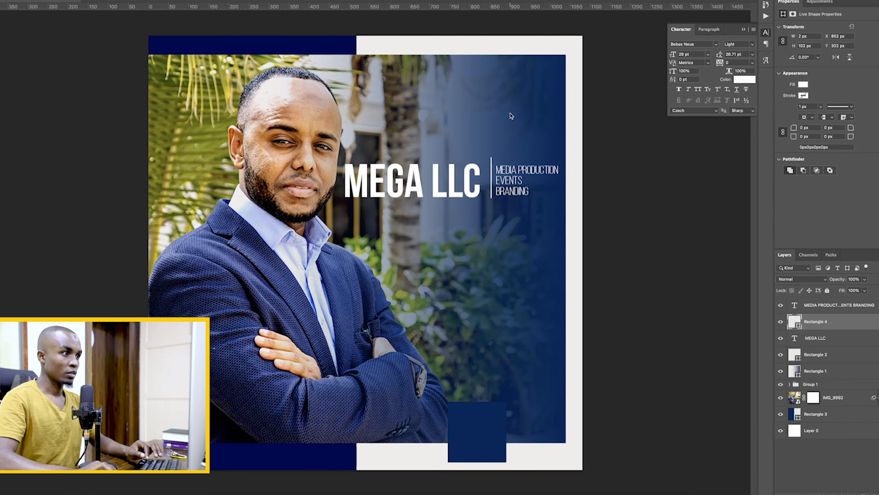
key("Down")
key("Down")
key("Down")
key("Down")
key("Down")
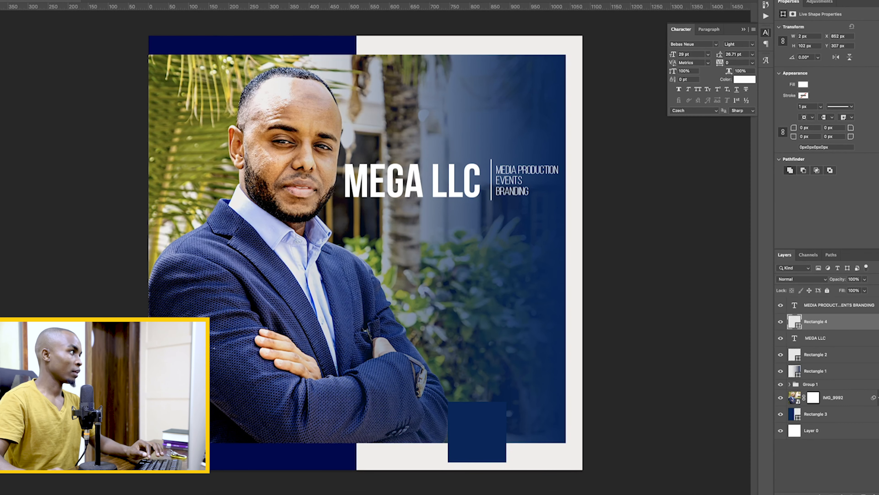
Draw a thin underline about 196 x 4 px beneath the word MEGA and fill it with a recent dark blue.
left_click_drag(344, 201, 423, 200)
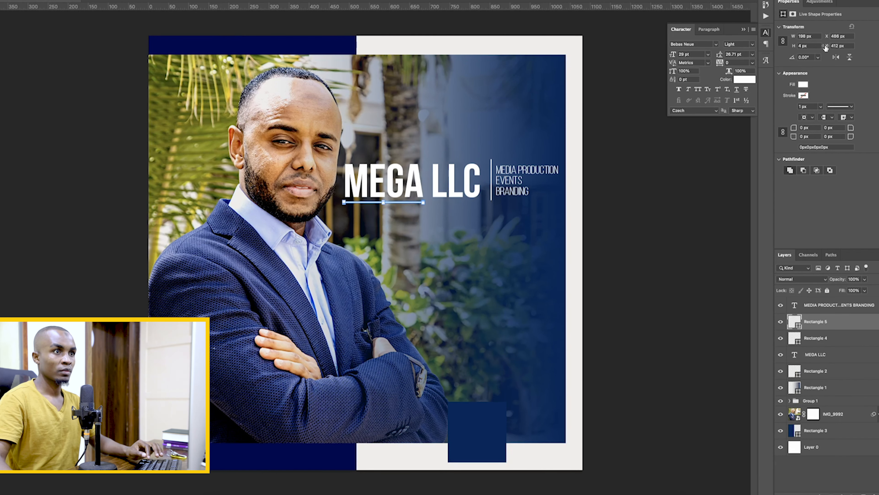
left_click(803, 84)
left_click(792, 128)
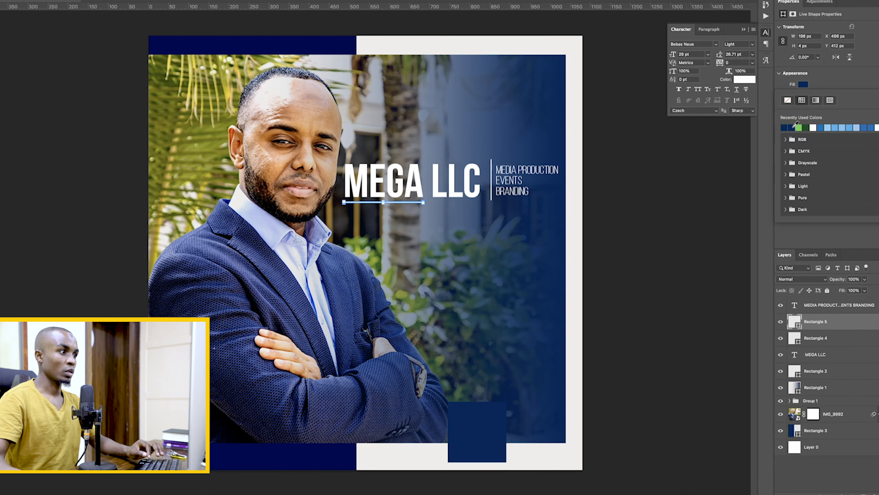
Recolour the thin underline beneath the word MEGA to white from the recently used colors.
key("Return")
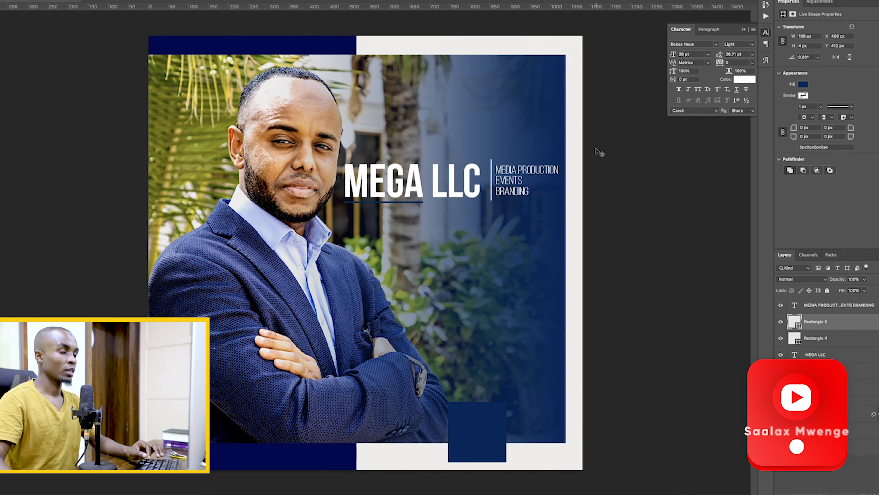
left_click(804, 84)
left_click(800, 127)
left_click(813, 127)
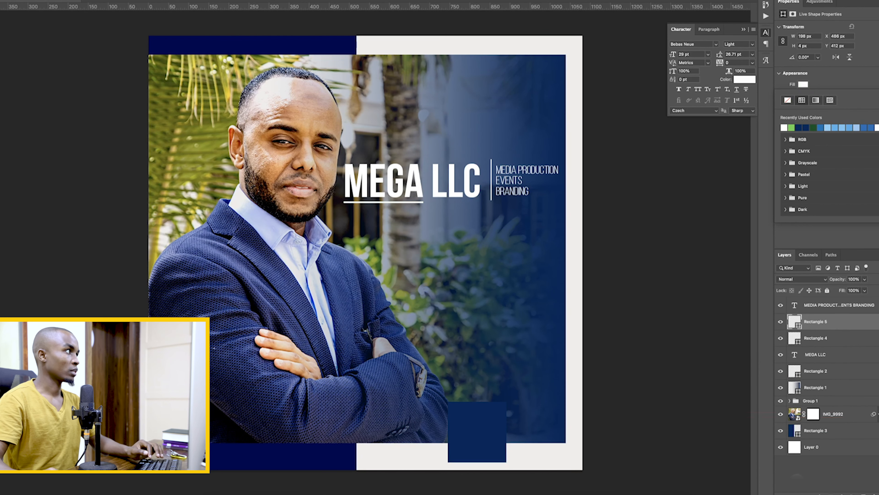
left_click(812, 323)
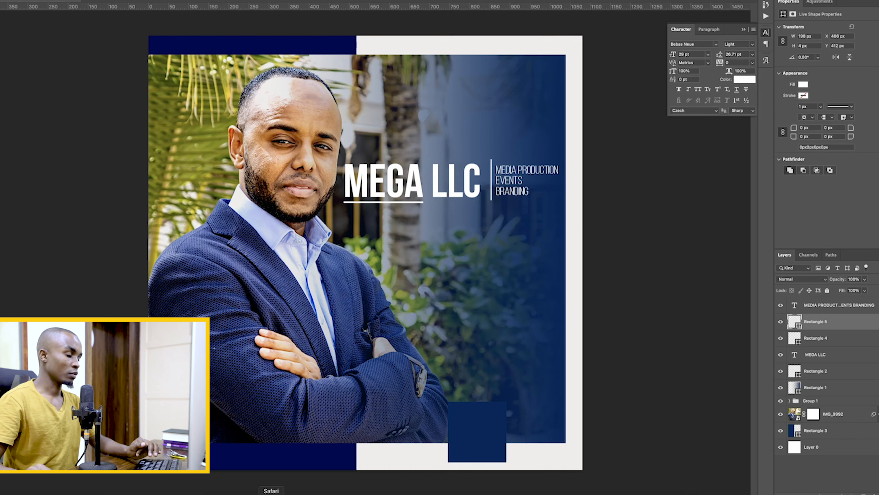
Check the Behance reference posts, and add a text layer below the title reading CONTACT US FOR YOUR FUTURE.
left_click(299, 494)
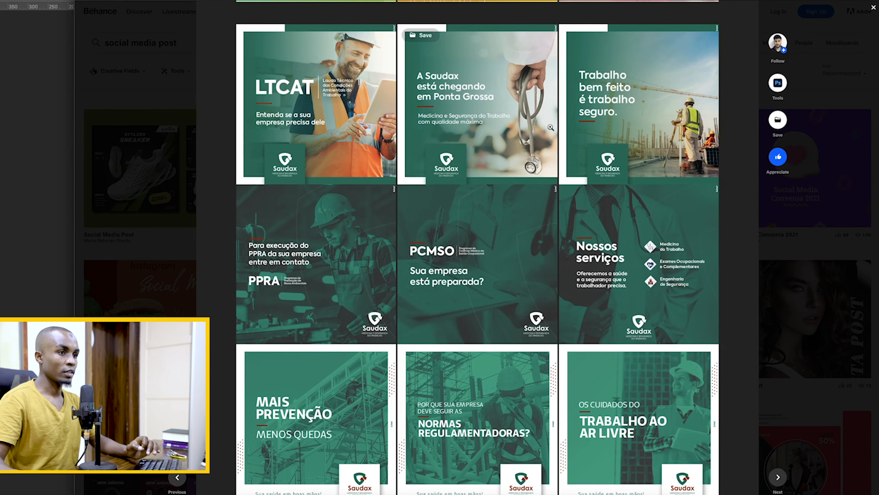
left_click(556, 493)
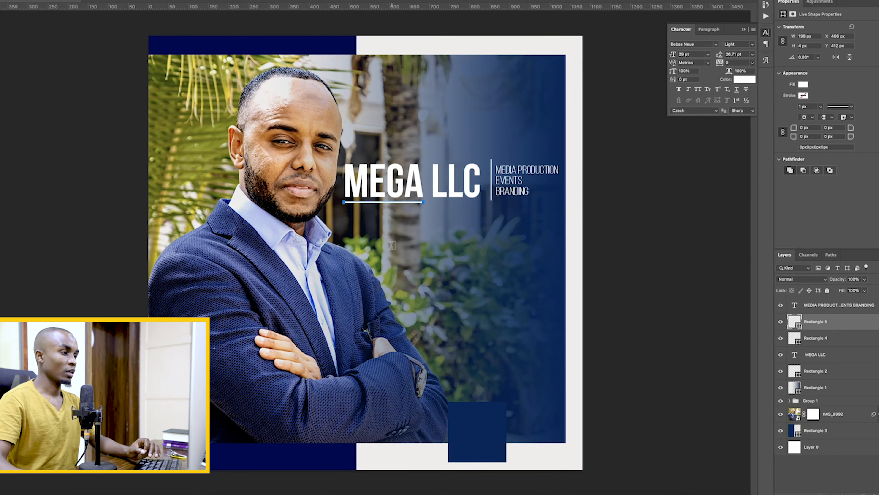
left_click(387, 240)
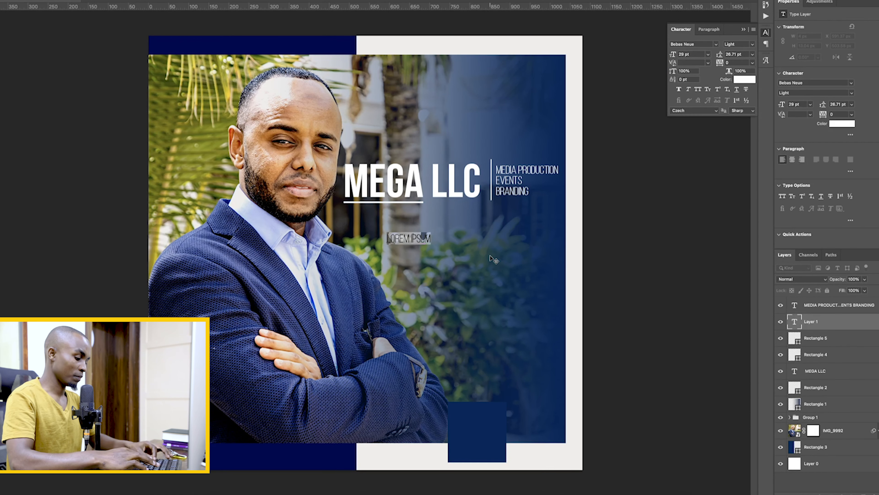
type("CONTA")
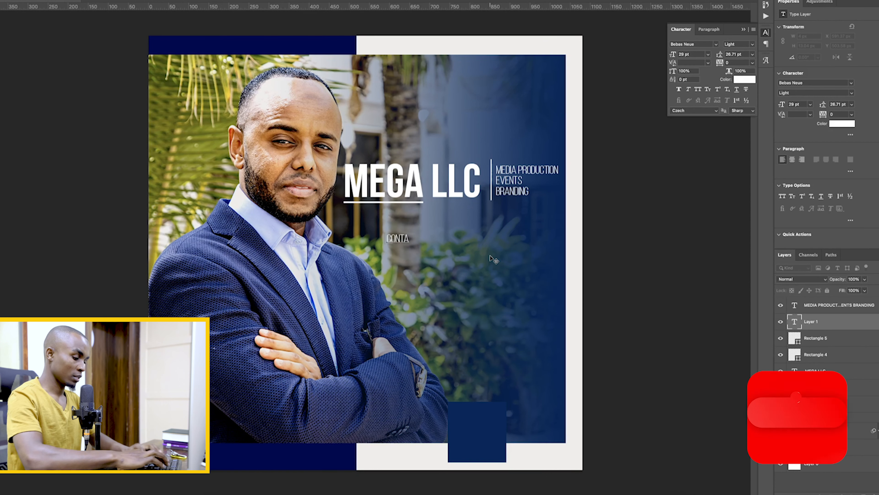
type("CT US FOR YOUR")
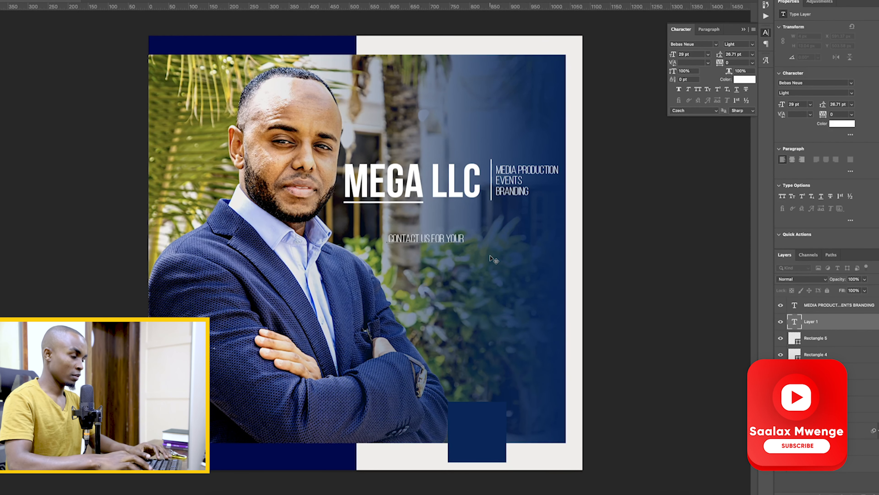
type(" FUTU")
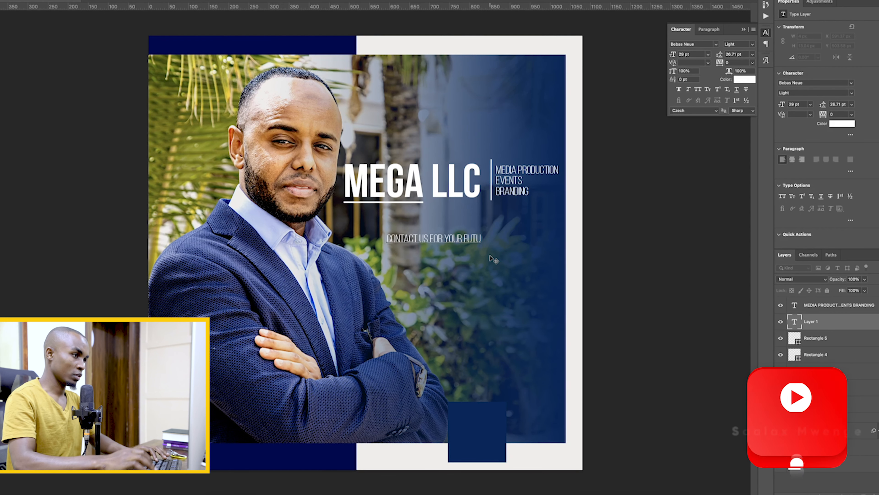
type("RE")
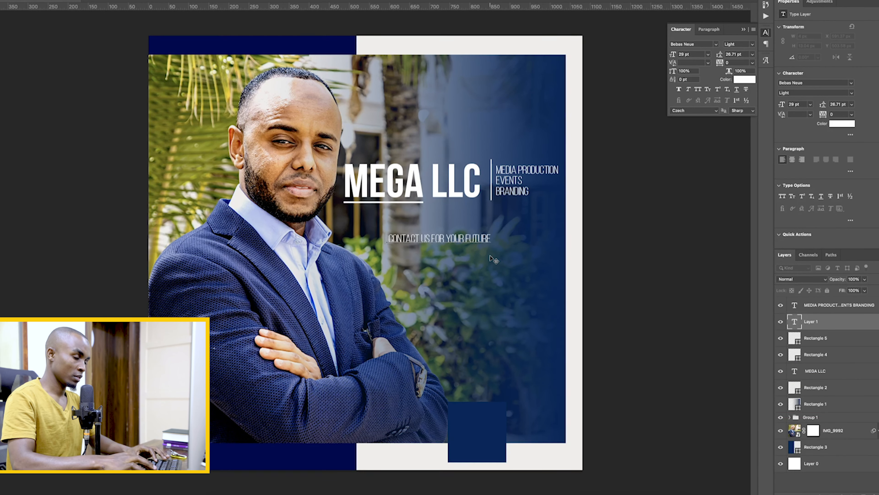
Reword the new text to CONTACT US IN YOUR FUTURE PROJECTS, with a line break after YOUR.
key("BackSpace")
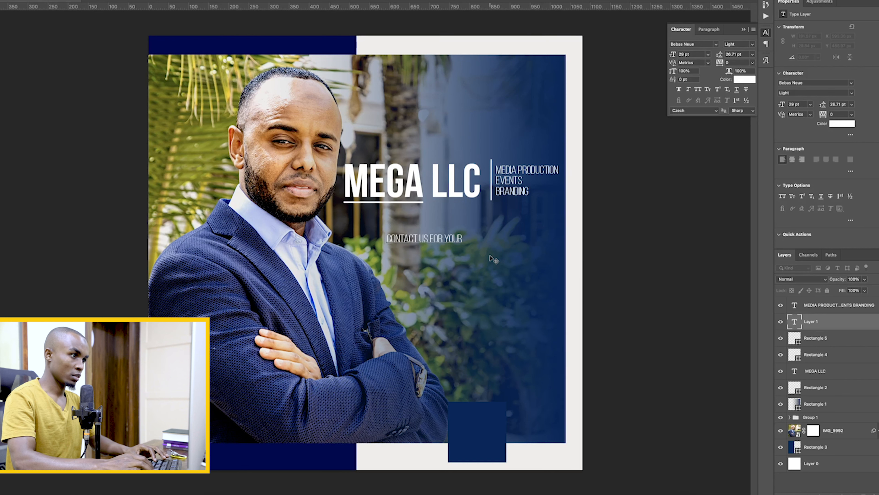
key("BackSpace")
key("BackSpace")
key("BackSpace")
key("BackSpace")
type("IN")
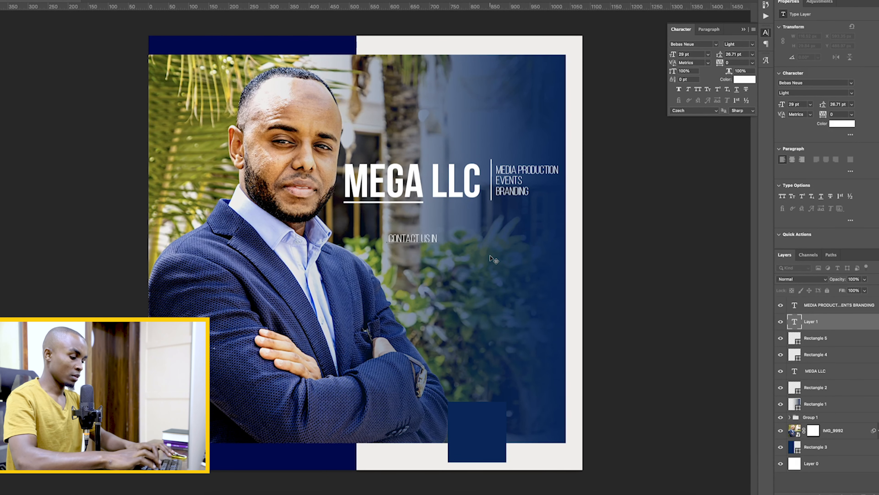
type(" YOUR FUTURE PROJ")
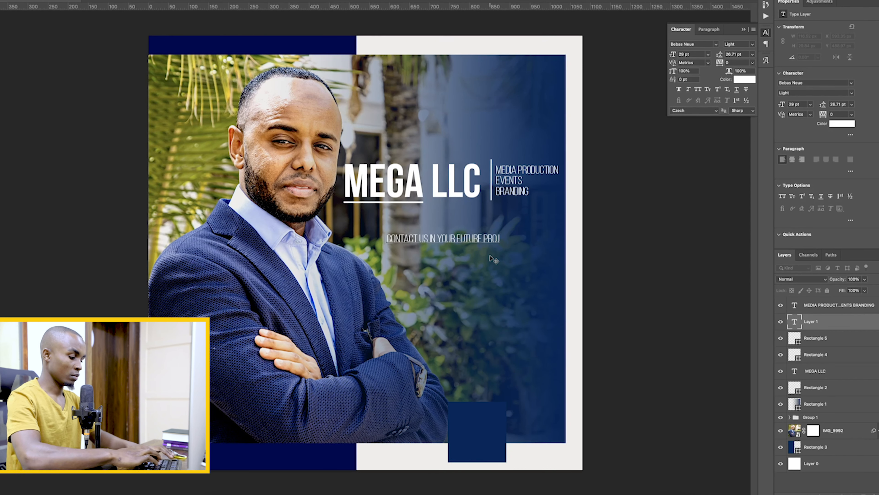
left_click(457, 237)
key("Return")
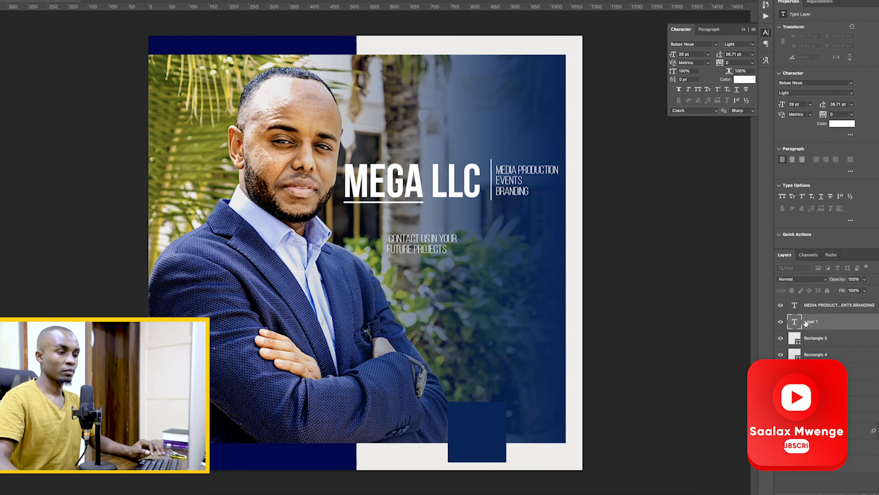
left_click(806, 323)
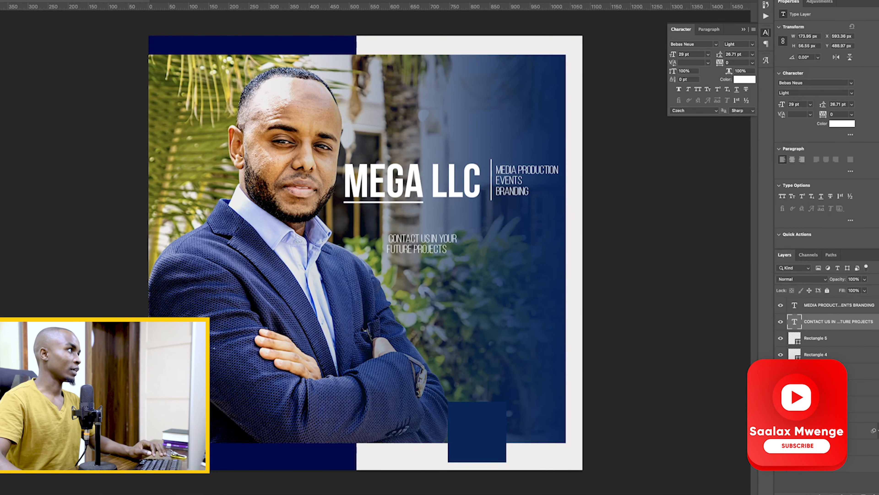
Set the contact text's language option to Left-to-Right Character Direction.
left_click(77, 1)
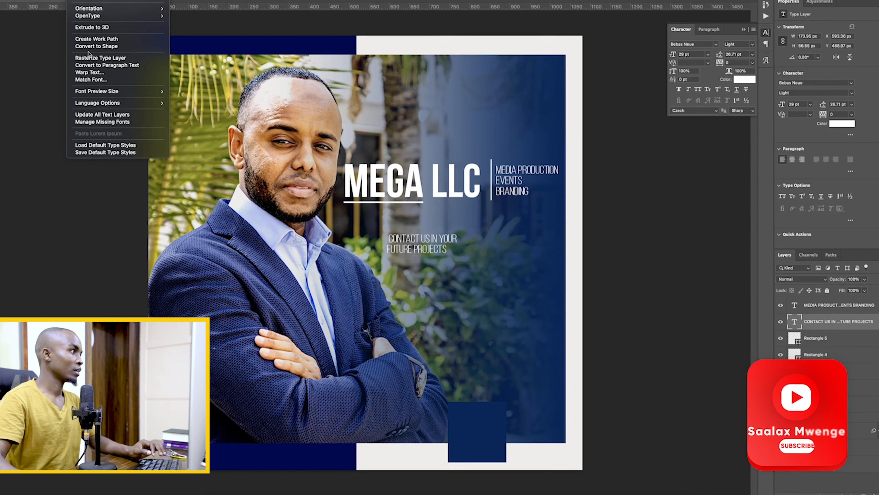
mouse_move(96, 105)
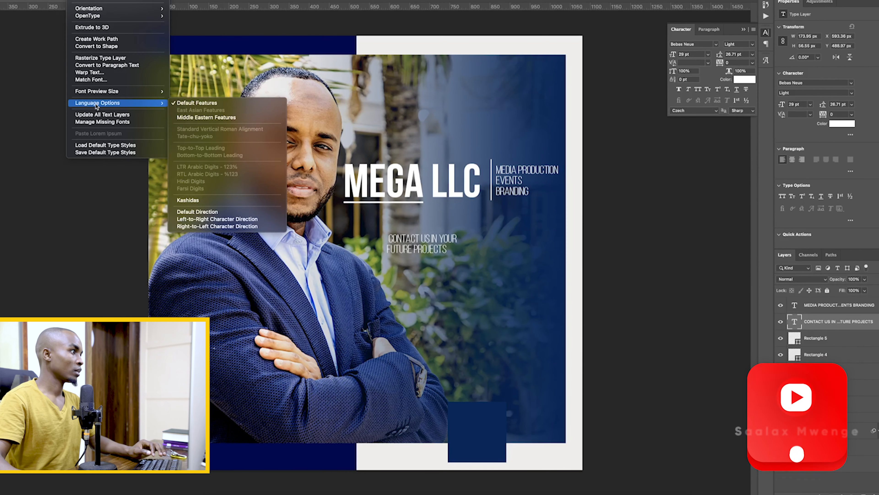
left_click(198, 219)
Enlarge the contact text to about 49.6 pt and place it just beneath the underline at about X 490, Y 427 px.
key("super+t")
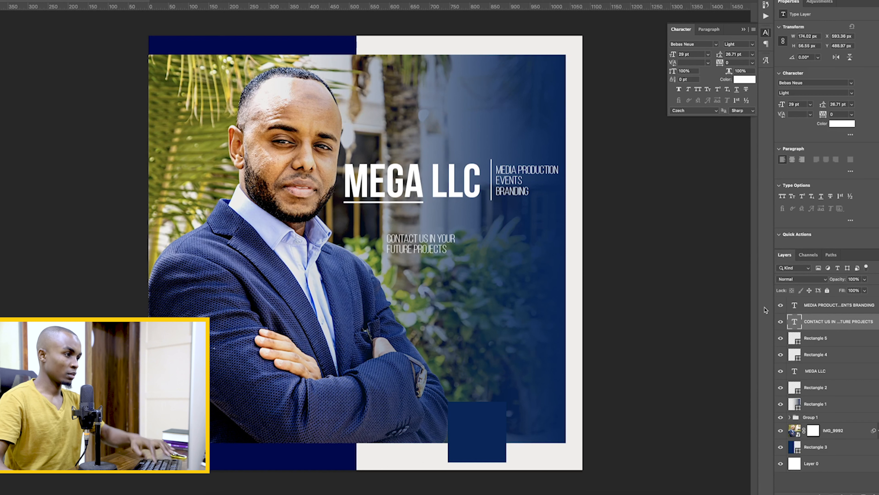
left_click_drag(457, 244, 507, 244)
left_click(792, 323)
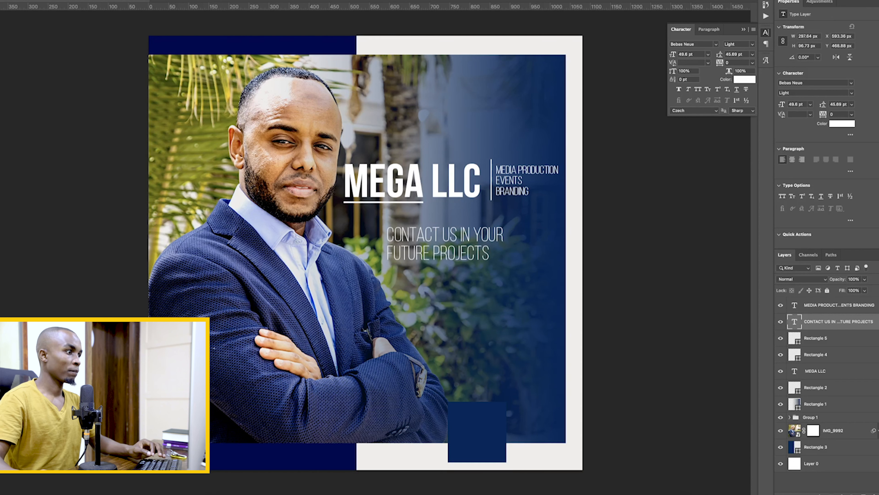
left_click_drag(383, 250, 348, 237)
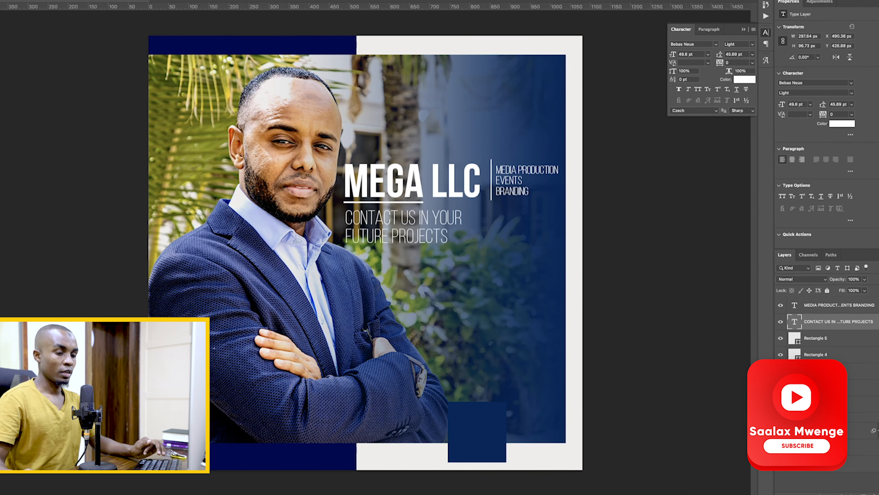
Find the small blue square's layer by toggling its visibility, and add a Drop Shadow effect to it.
left_click(798, 447)
left_click(791, 343)
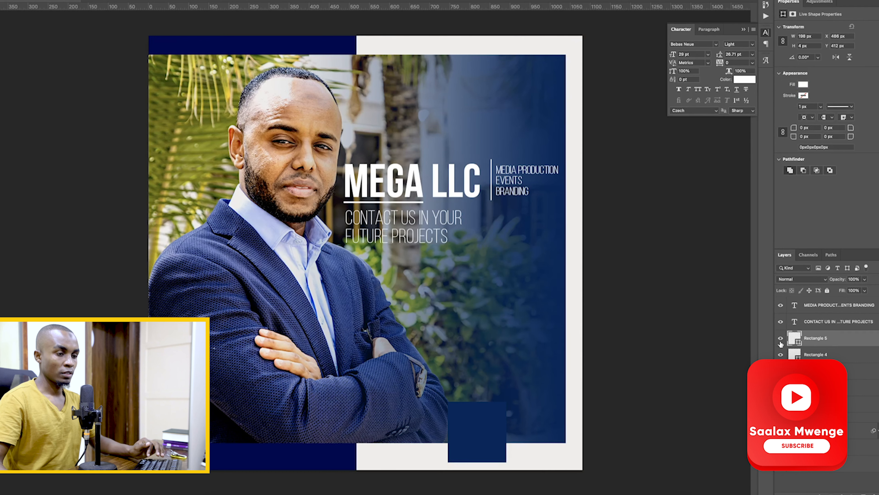
left_click(786, 387)
left_click(781, 388)
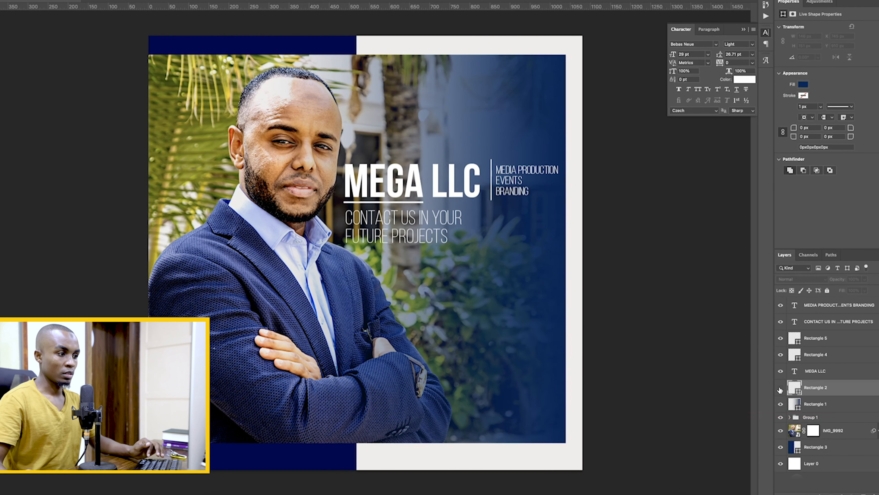
left_click(781, 388)
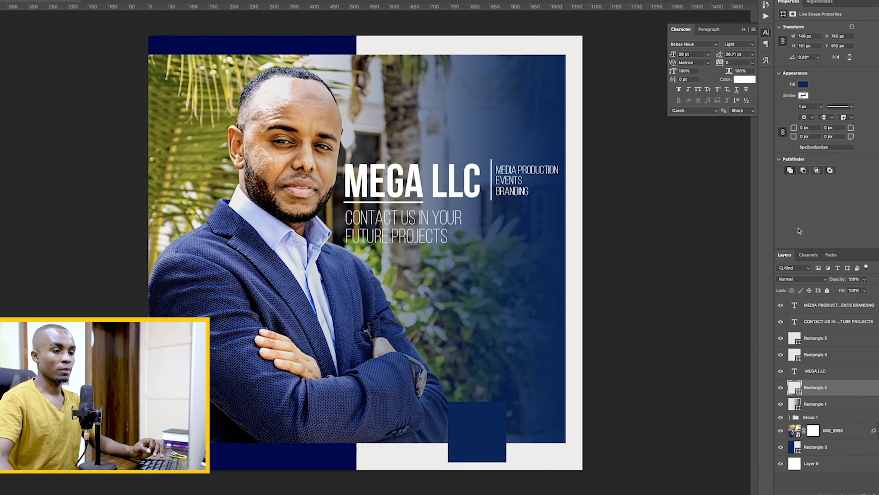
left_click(832, 493)
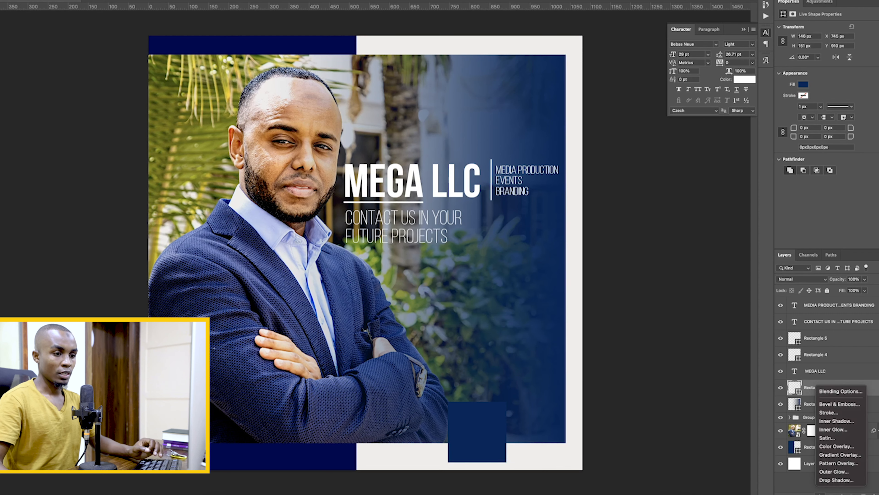
left_click(836, 479)
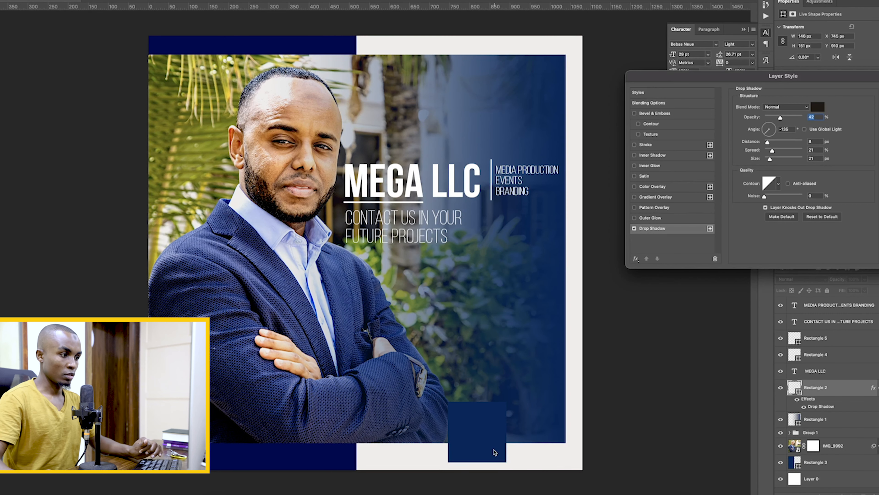
Set the blue square's drop shadow to about 38% opacity and a size of 4 px, and apply it.
left_click_drag(781, 117, 773, 161)
left_click_drag(780, 117, 789, 118)
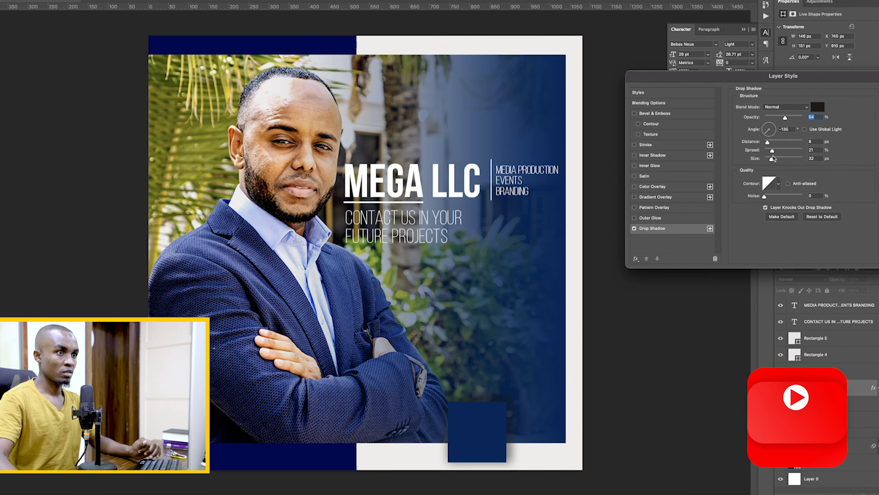
left_click_drag(772, 160, 768, 160)
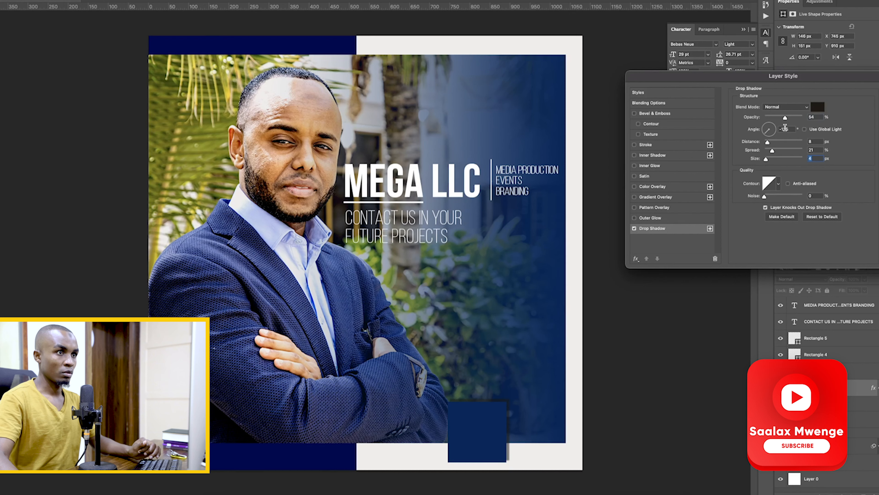
left_click_drag(785, 118, 779, 119)
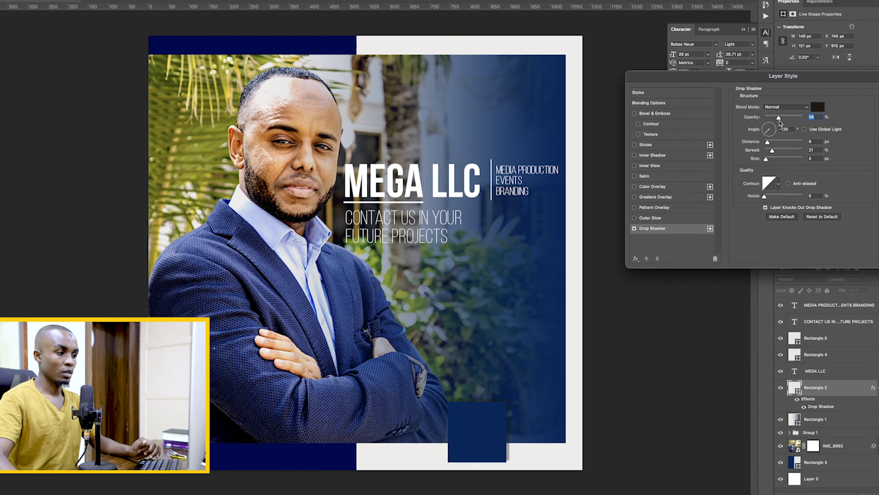
key("Return")
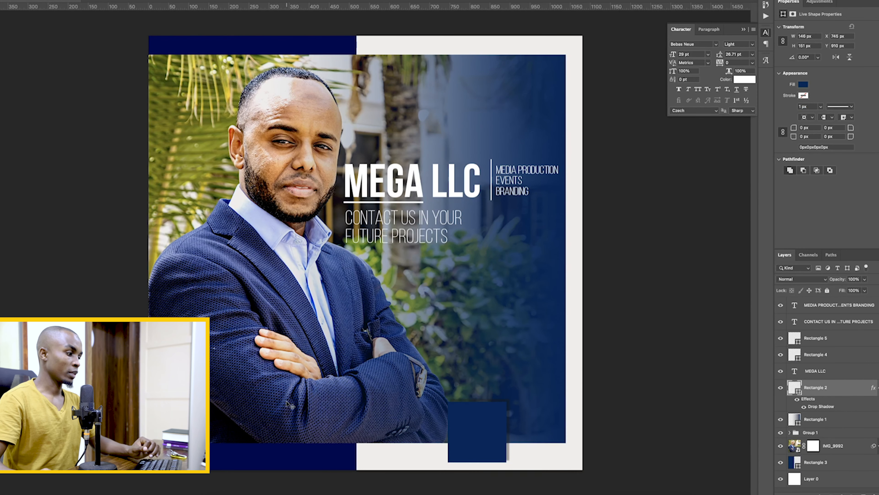
Switch to Finder, group the Desktop folder's files by name, and place Mwenge2.png into the post.
left_click(217, 494)
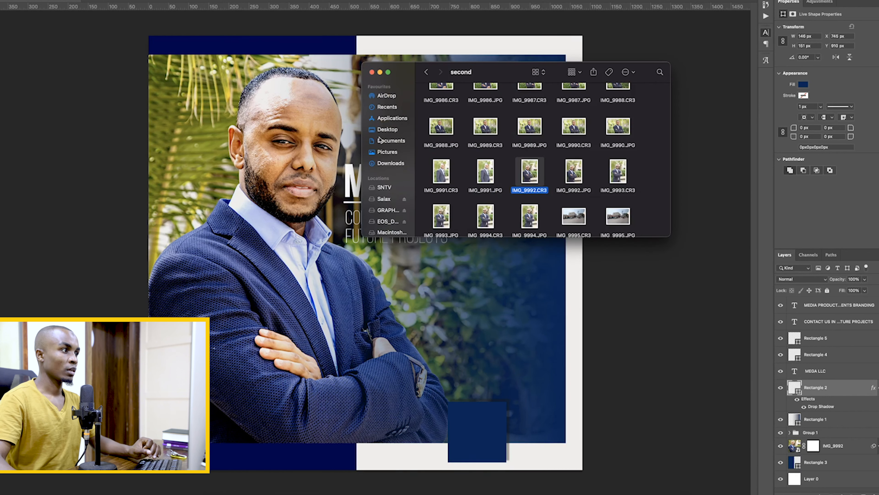
left_click(388, 129)
scroll(512, 175, "down", 5)
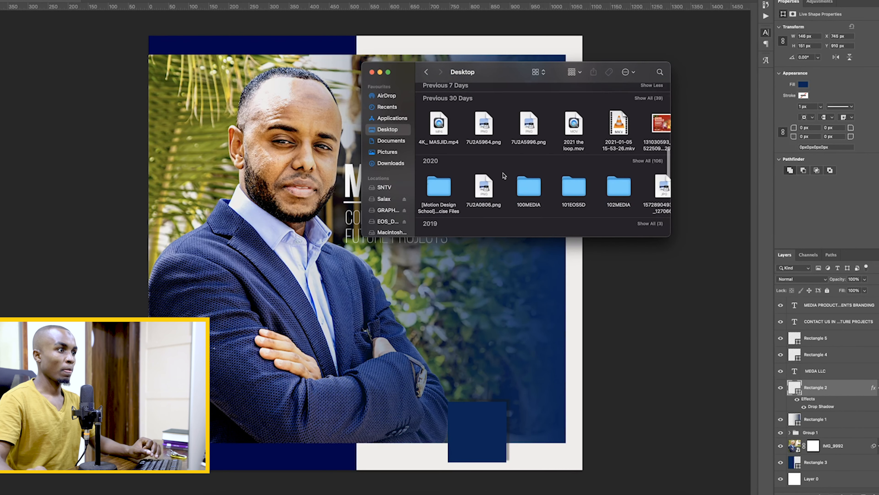
left_click(575, 72)
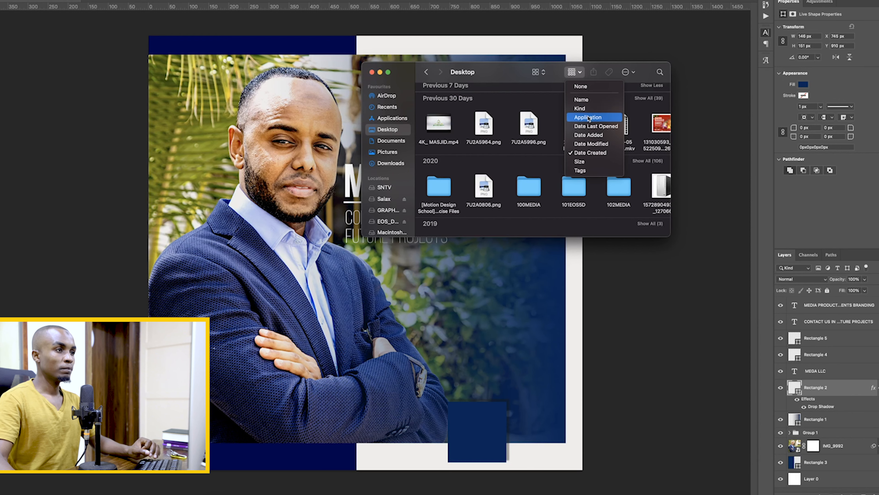
left_click(585, 102)
left_click(574, 72)
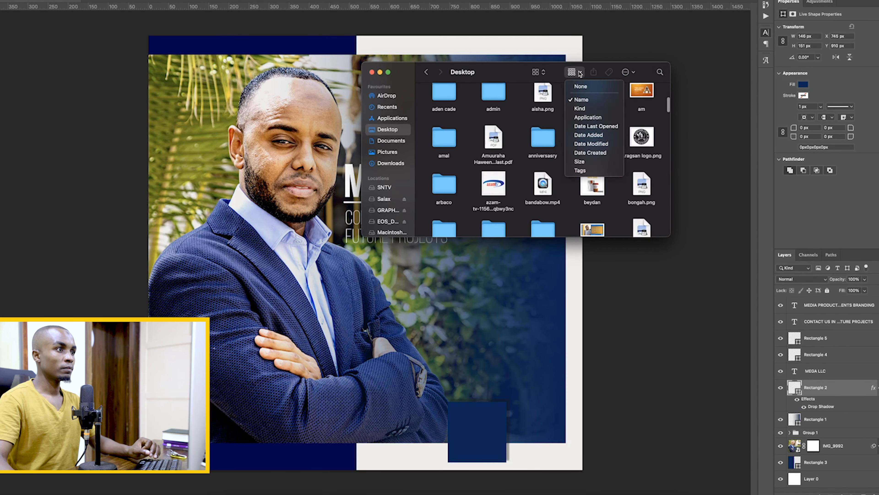
left_click(550, 165)
scroll(550, 168, "down", 15)
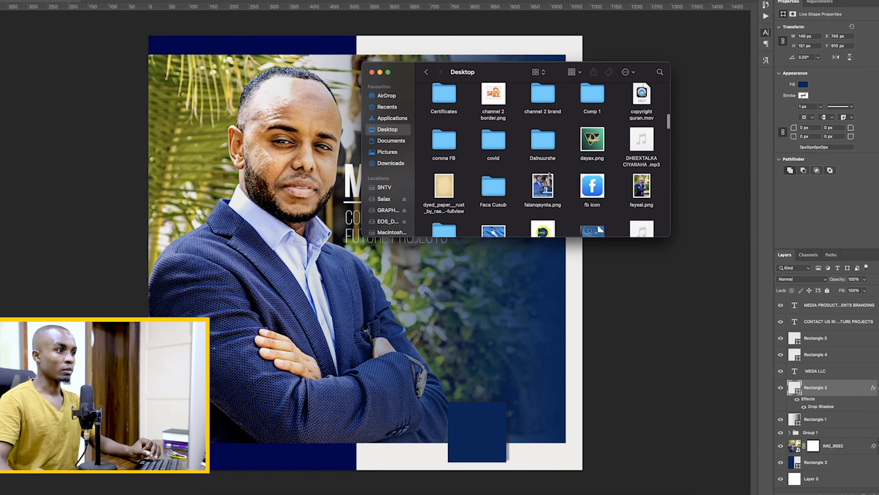
scroll(550, 175, "down", 15)
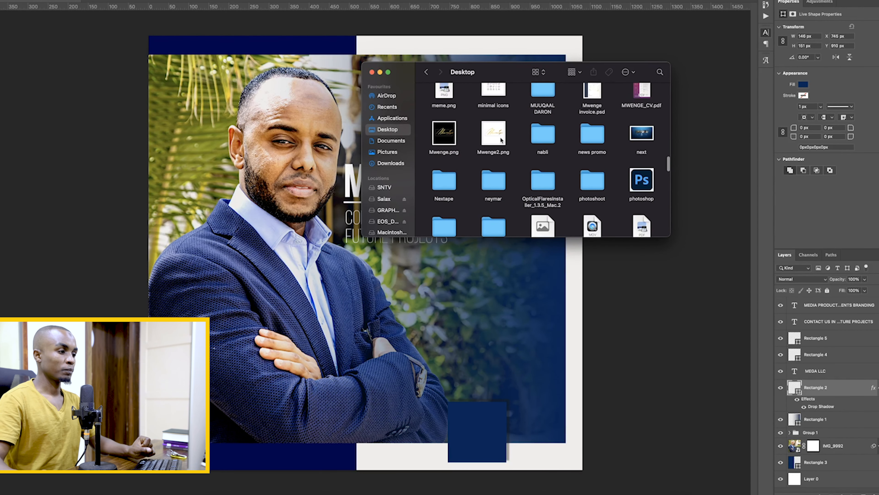
left_click(417, 338)
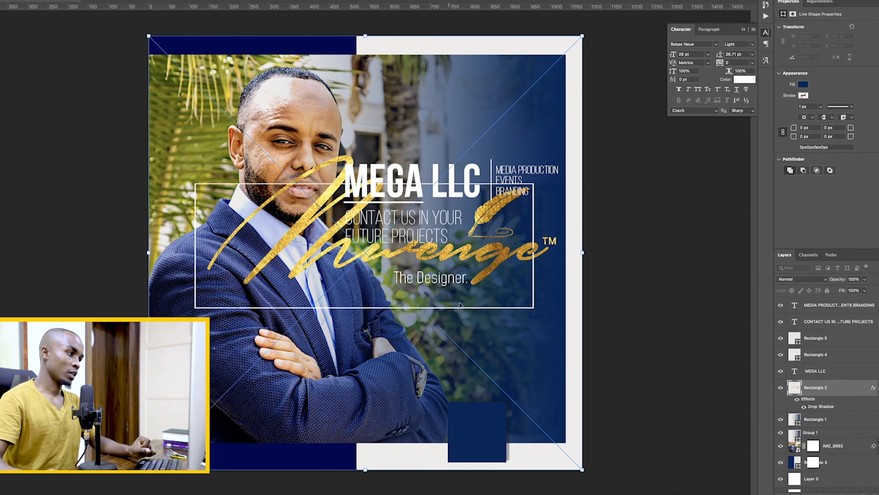
Scale the placed logo to about 128 x 54 px and position it on the small blue square at about X 756, Y 951 px.
left_click_drag(148, 469, 511, 108)
left_click_drag(546, 65, 507, 431)
key("Return")
key("Right")
key("Right")
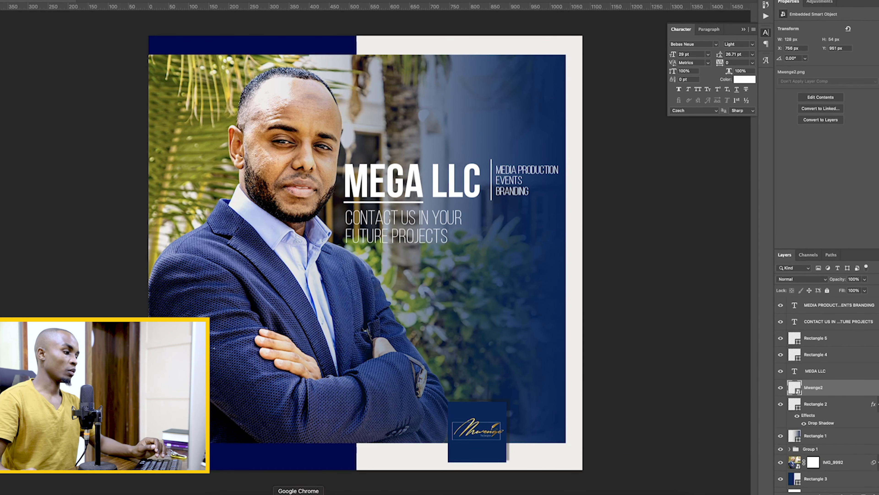
Following the Behance reference in Chrome, stretch the blue logo square past the canvas's lower edge to 207 px high and shift it slightly down.
left_click(272, 494)
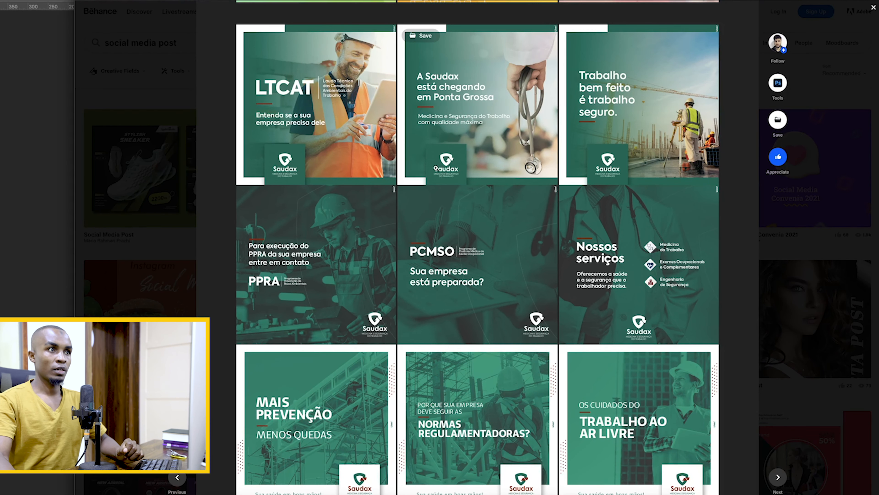
mouse_move(774, 51)
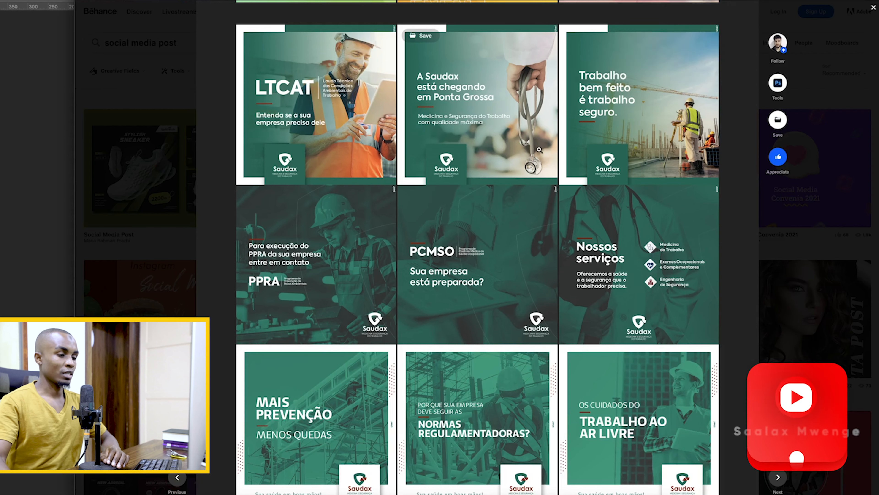
left_click(557, 493)
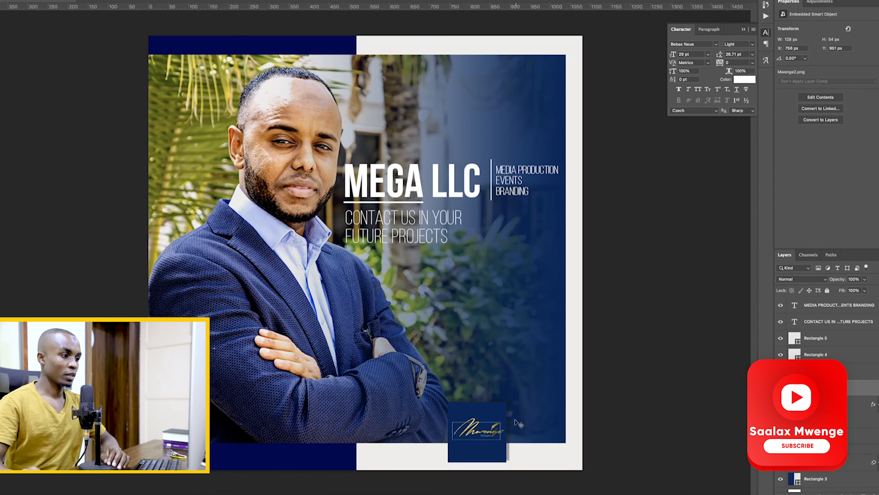
left_click(481, 462)
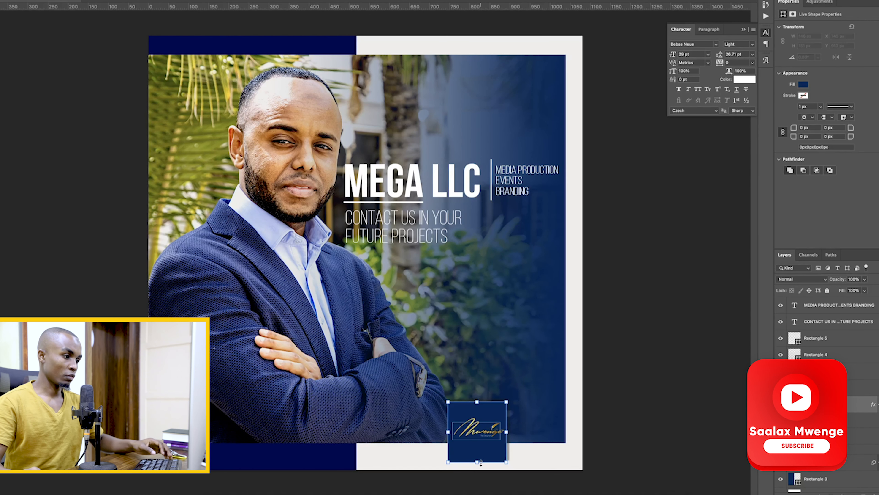
left_click_drag(479, 462, 478, 484)
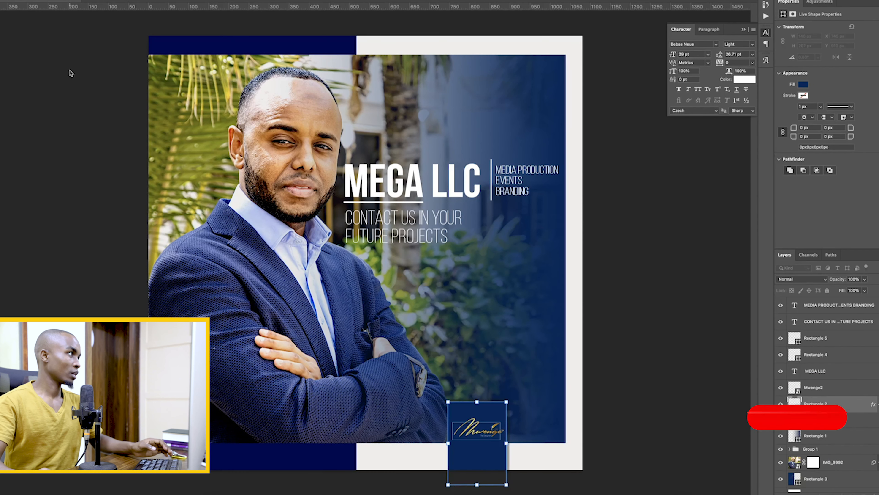
key("Return")
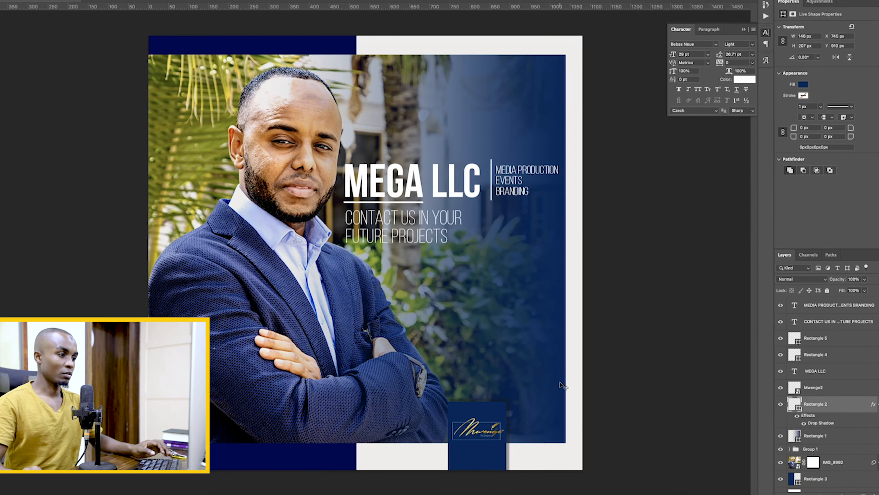
left_click_drag(475, 431, 476, 436)
left_click(644, 367)
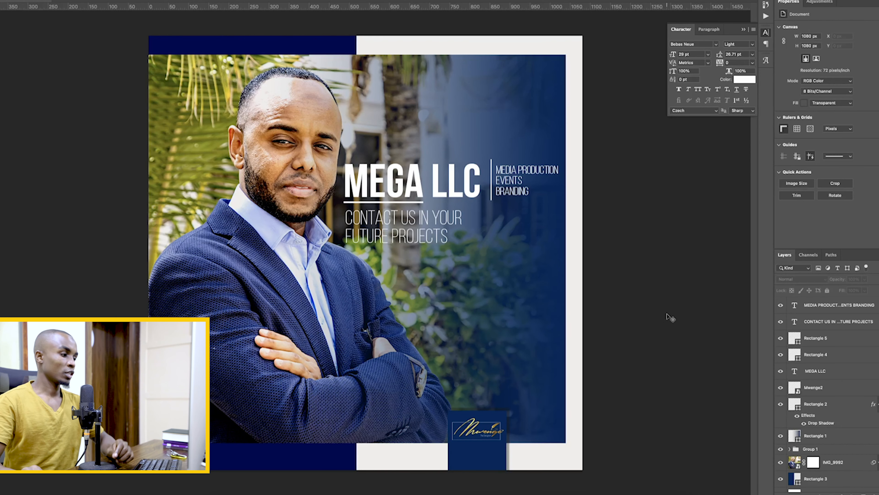
Review the Behance reference posts in Chrome and create a new 1080 x 1080 px Photoshop document at 72 ppi with a white background.
left_click(271, 494)
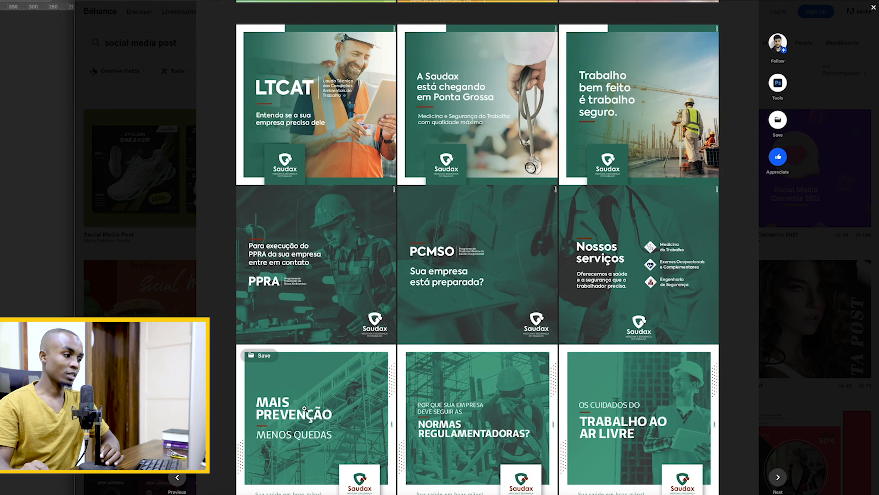
scroll(314, 412, "down", 1)
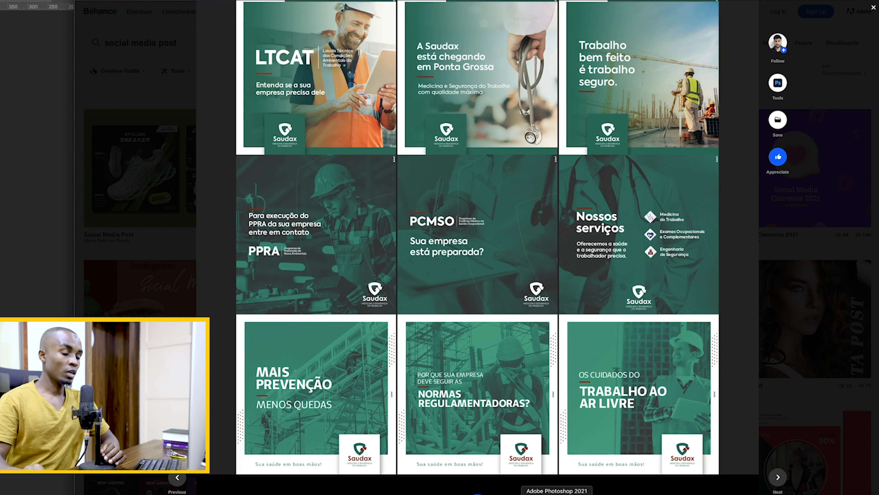
left_click(557, 493)
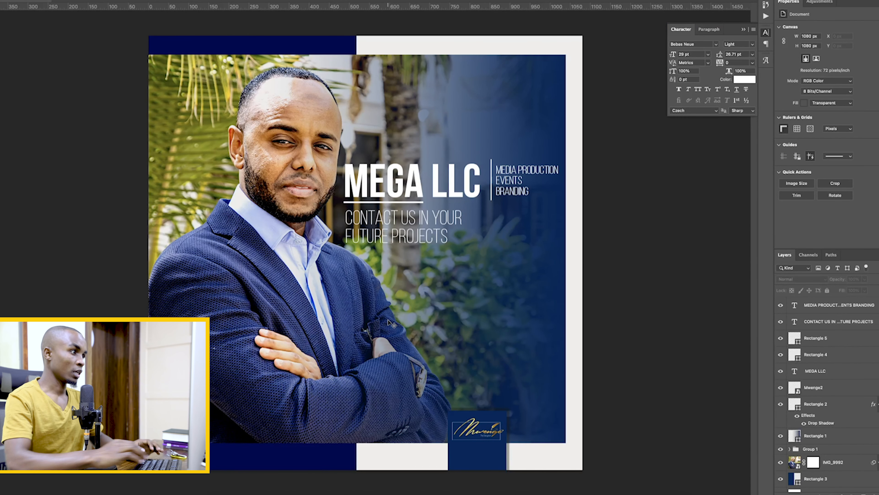
key("super+n")
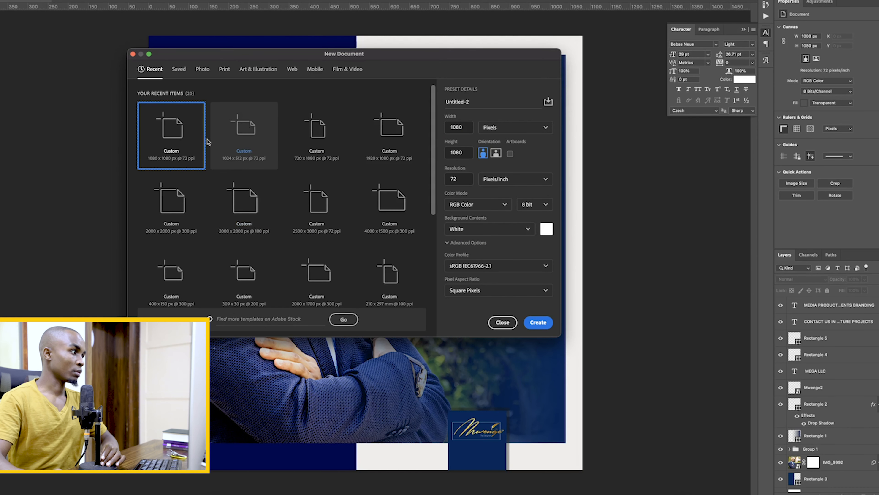
left_click(550, 322)
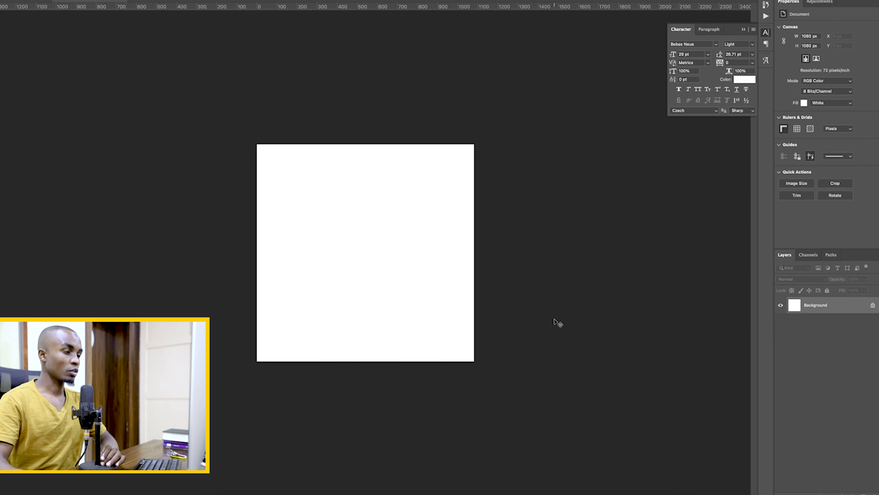
Unlock the new document's Background layer and hide the rulers.
left_click(872, 306)
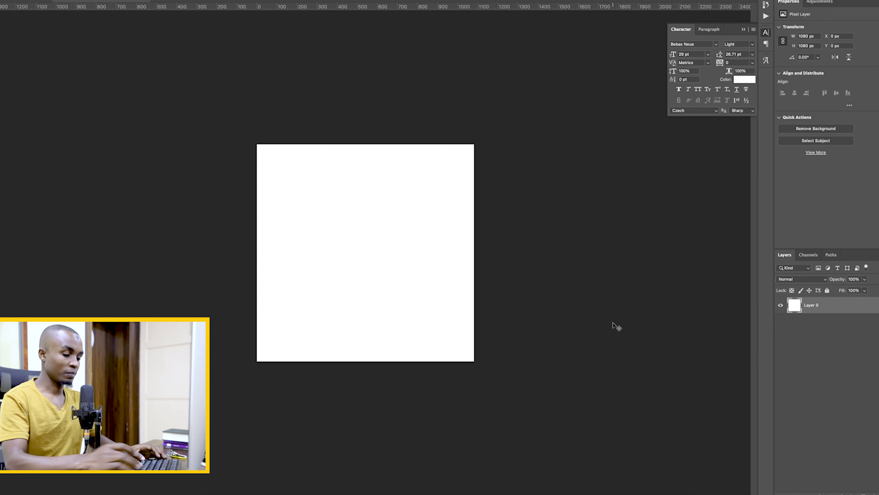
key("ctrl+plus")
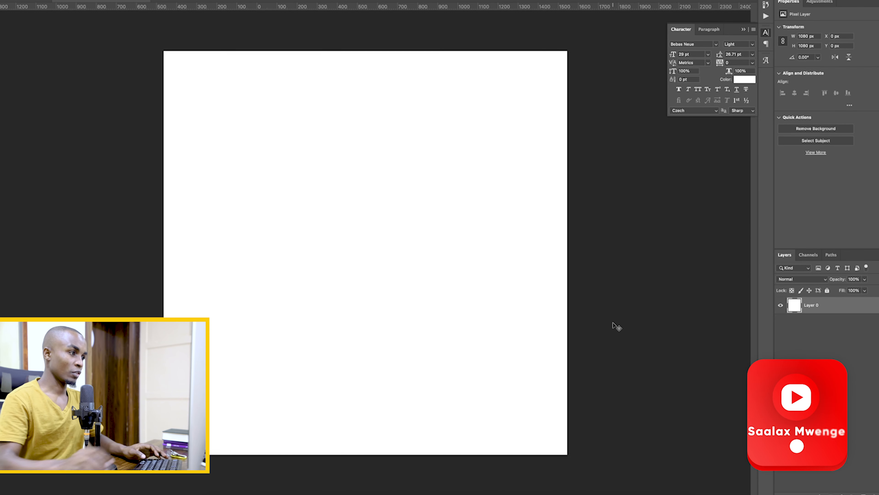
key("ctrl+r")
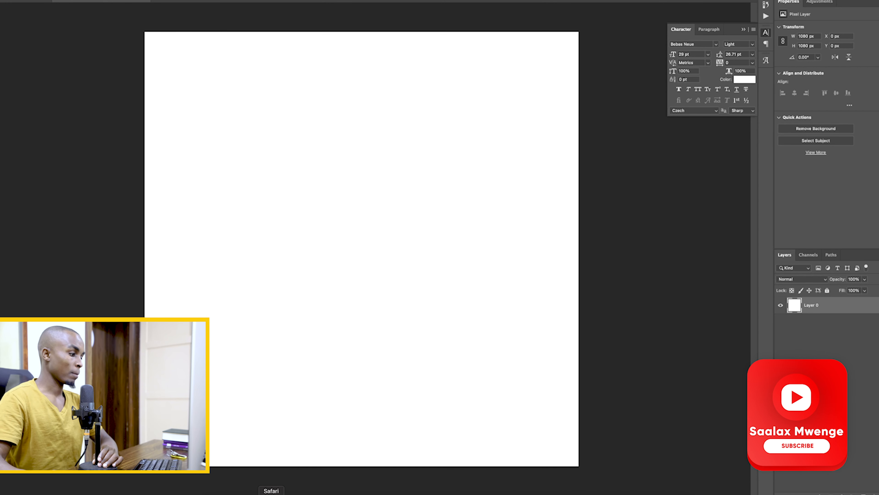
Switch to Chrome, revisit the Behance reference, and browse the engineer photos on Unsplash.
left_click(272, 493)
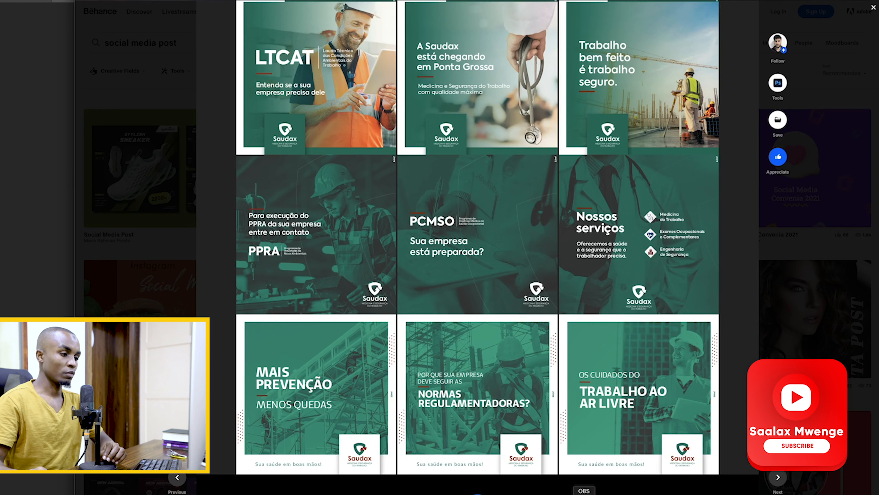
left_click(557, 493)
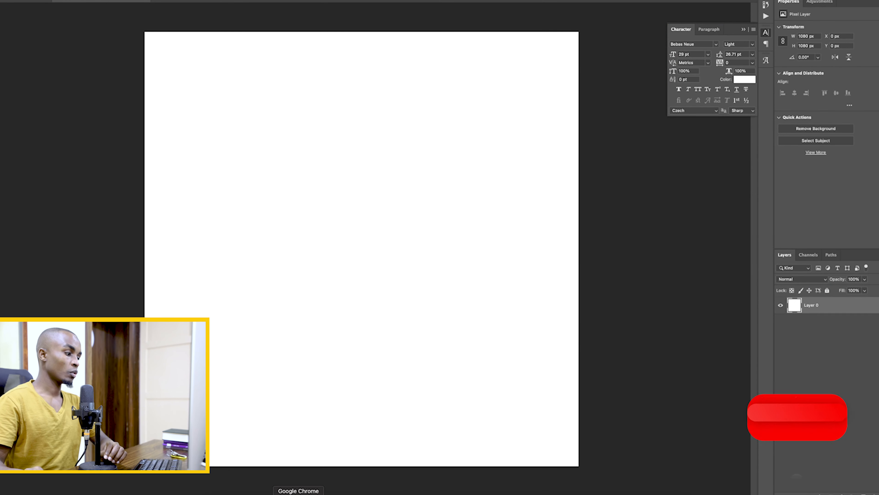
left_click(271, 493)
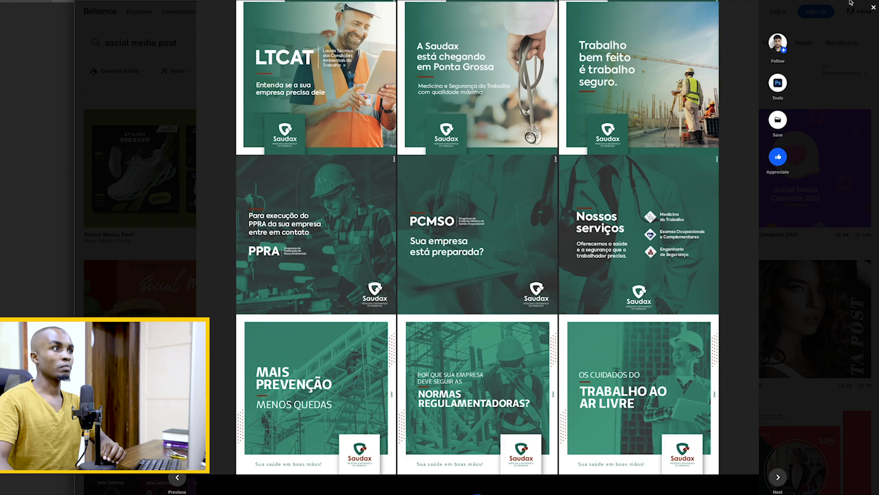
left_click(835, 1)
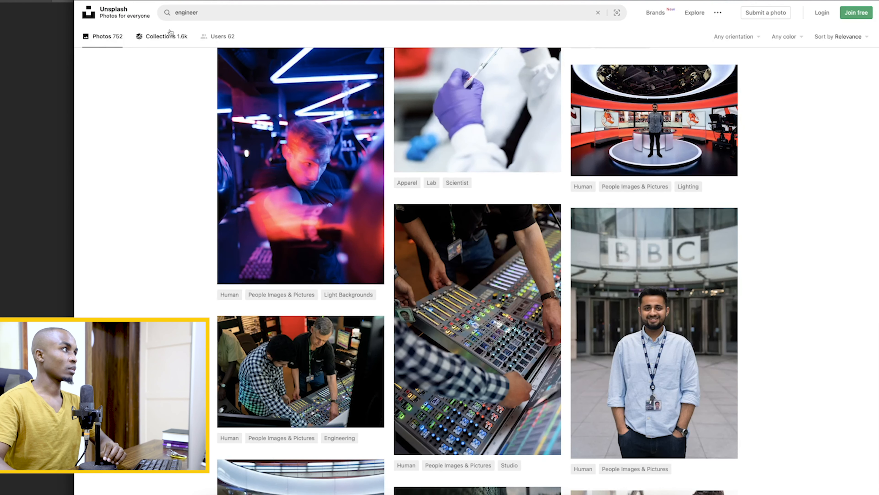
mouse_move(437, 331)
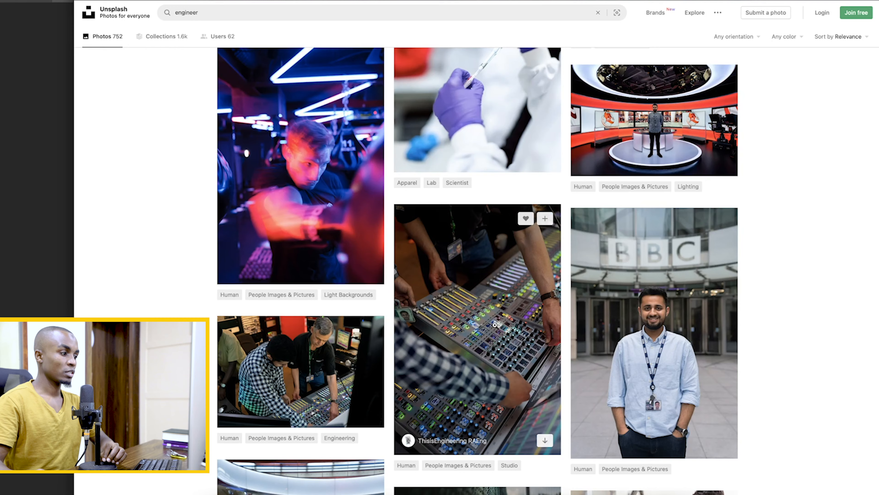
scroll(480, 325, "down", 4)
scroll(478, 325, "down", 2)
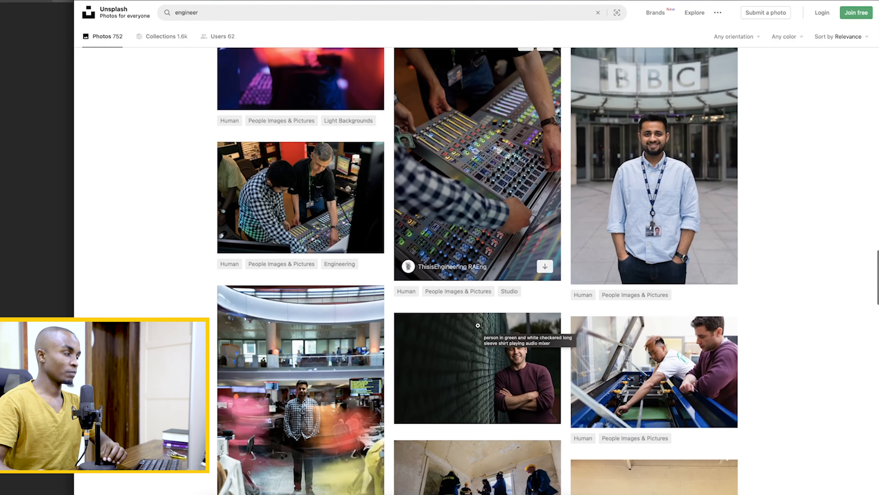
Search Unsplash for "events" in place of the engineer photos.
left_click(204, 13)
double_click(204, 13)
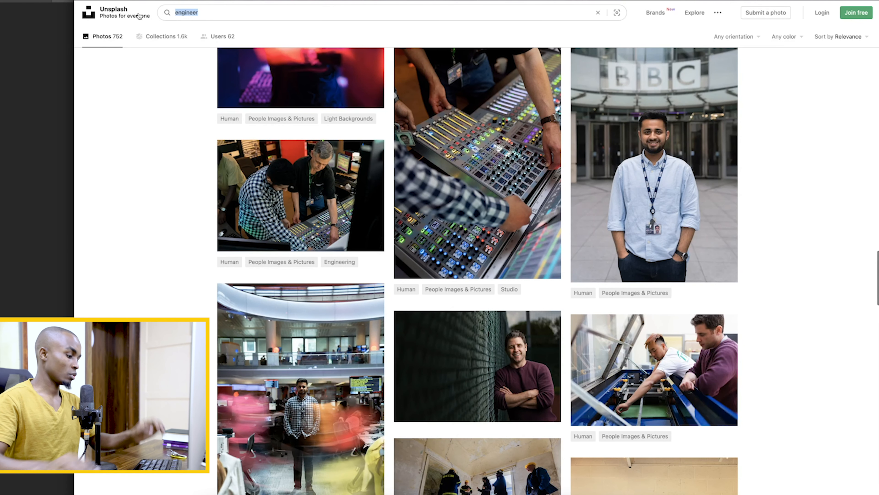
type("EVER")
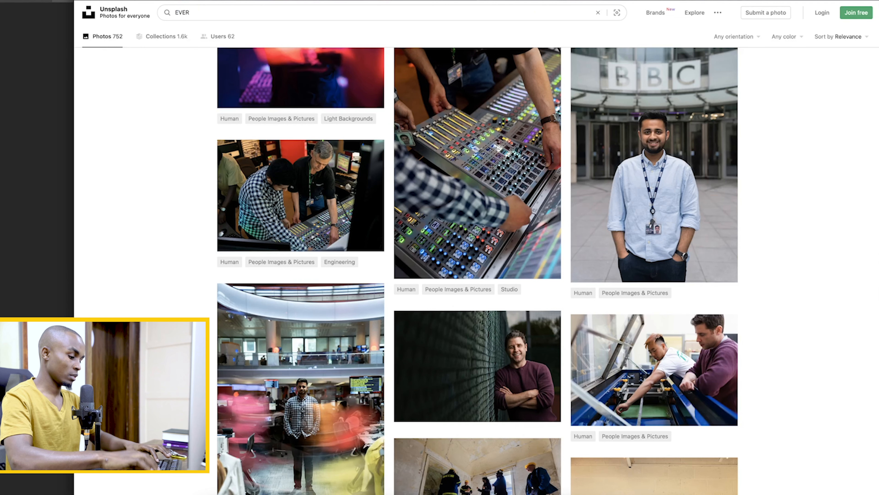
key("BackSpace")
type("NTS")
key("Return")
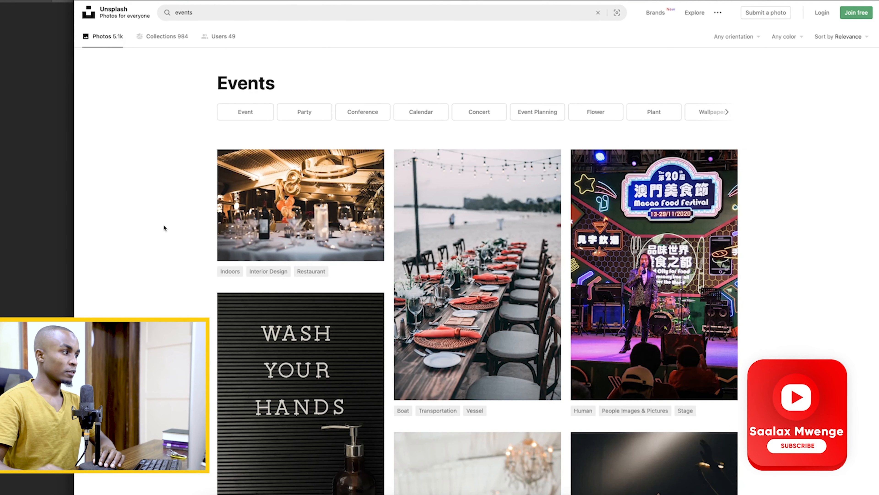
Browse the events photos and download the one of the dinner table with gold "18" balloons.
scroll(322, 208, "down", 1)
scroll(322, 208, "down", 8)
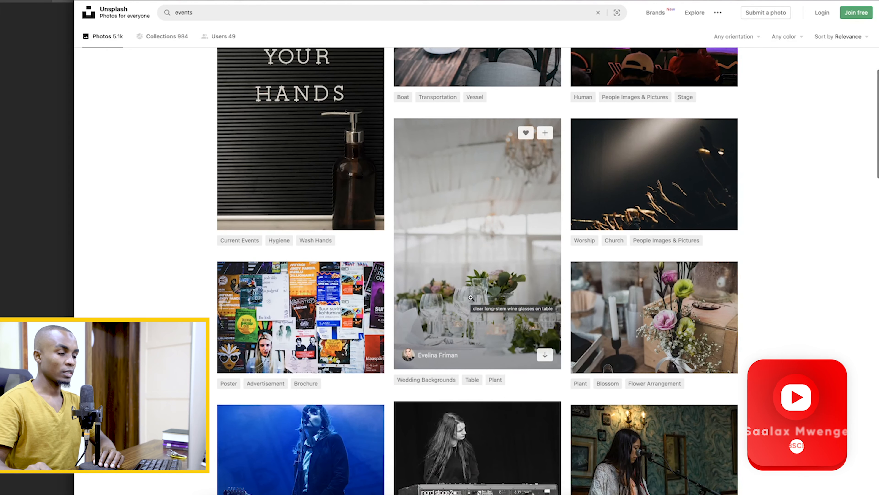
scroll(450, 304, "down", 9)
scroll(471, 297, "down", 17)
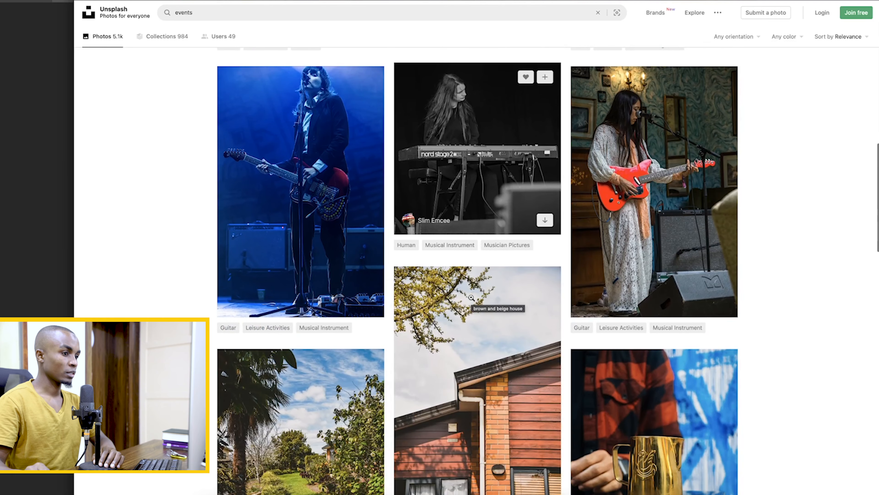
scroll(472, 297, "down", 9)
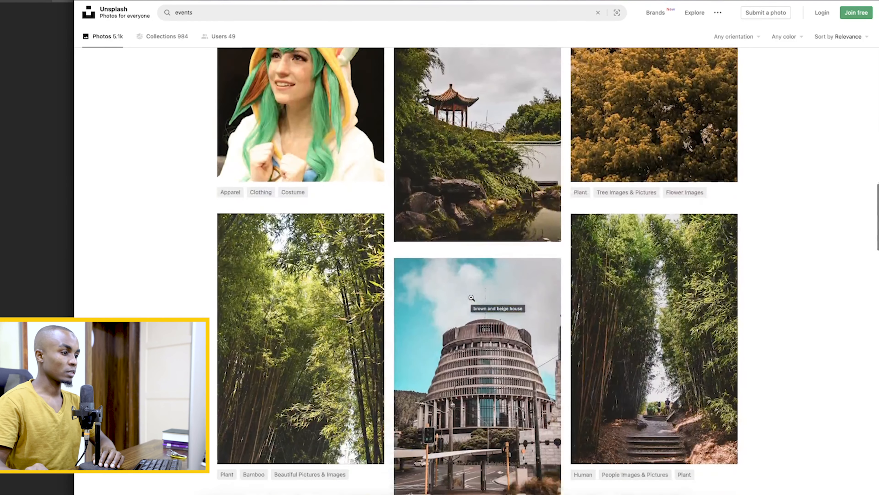
scroll(471, 297, "up", 9)
scroll(471, 296, "up", 15)
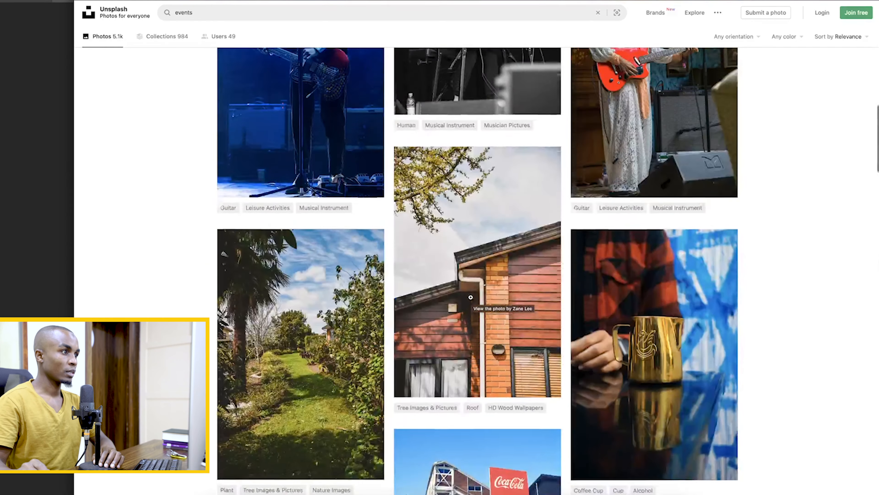
scroll(471, 297, "up", 15)
left_click(300, 214)
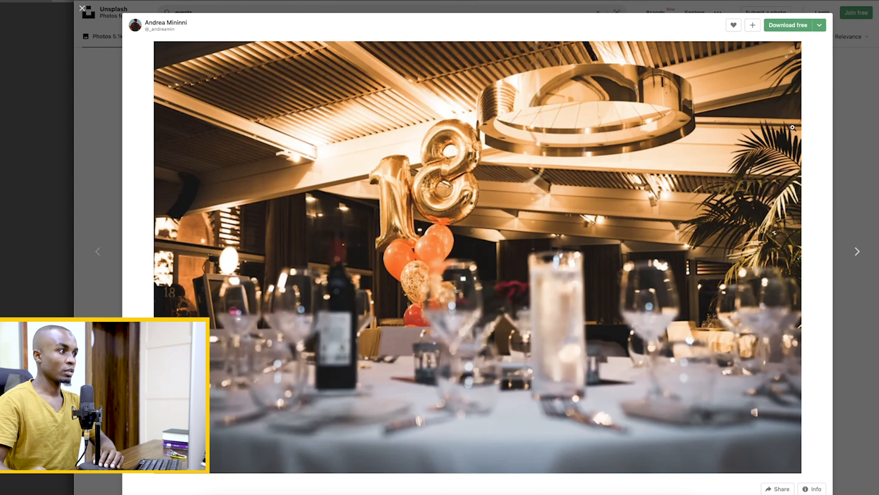
left_click(788, 25)
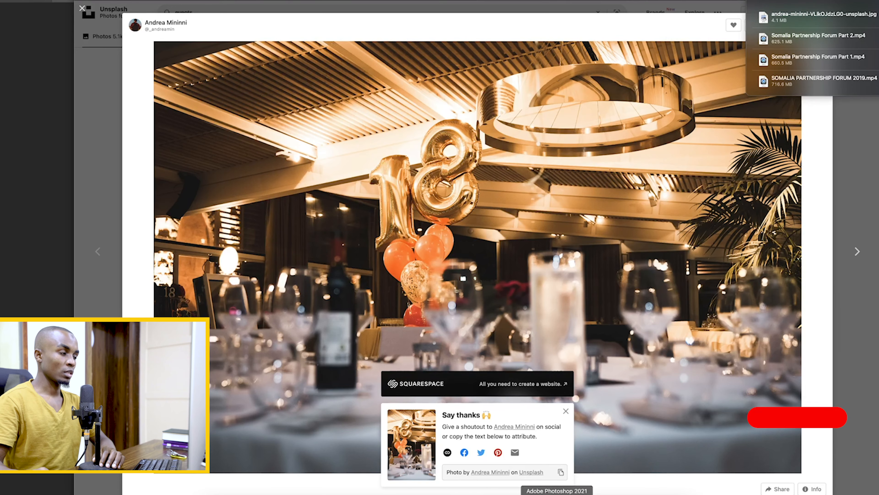
Switch to Photoshop, place the balloon photo from the Downloads folder and scale it to 1620 x 1080 px so it fills the canvas.
left_click(442, 491)
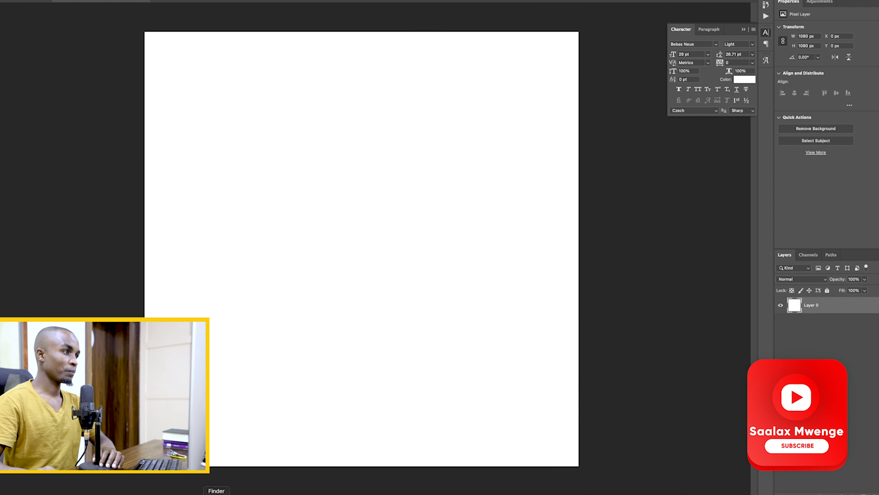
left_click(216, 491)
left_click_drag(407, 158, 230, 256)
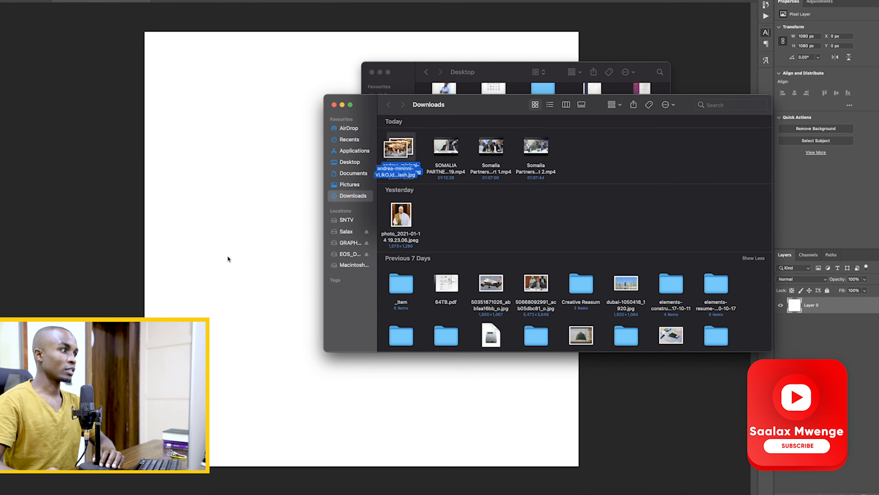
left_click_drag(403, 147, 220, 359)
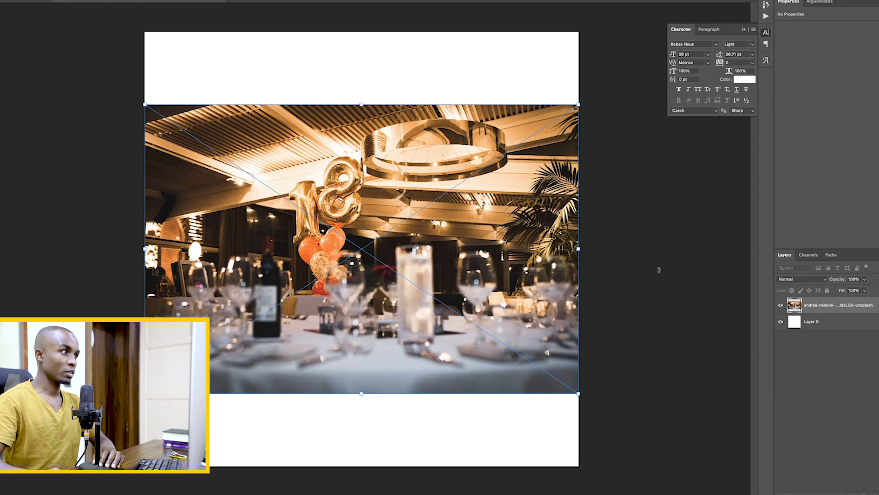
left_click_drag(361, 102, 364, 31)
left_click_drag(362, 392, 362, 465)
key("Return")
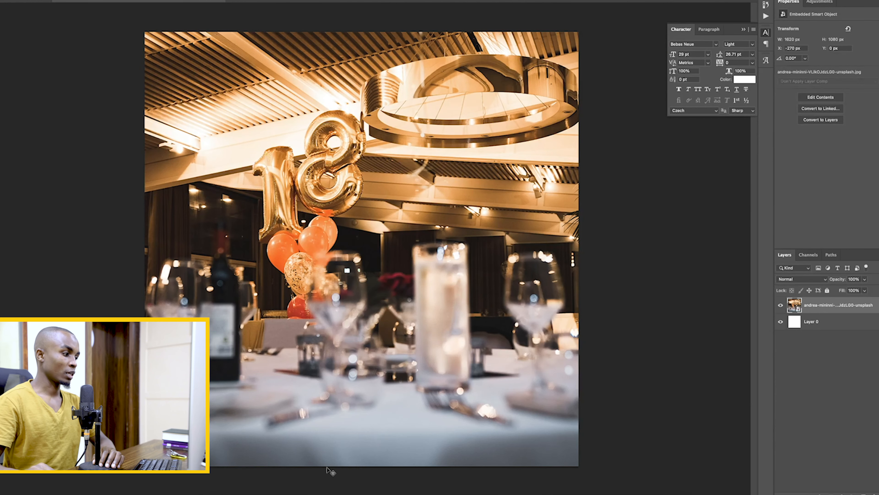
left_click(297, 492)
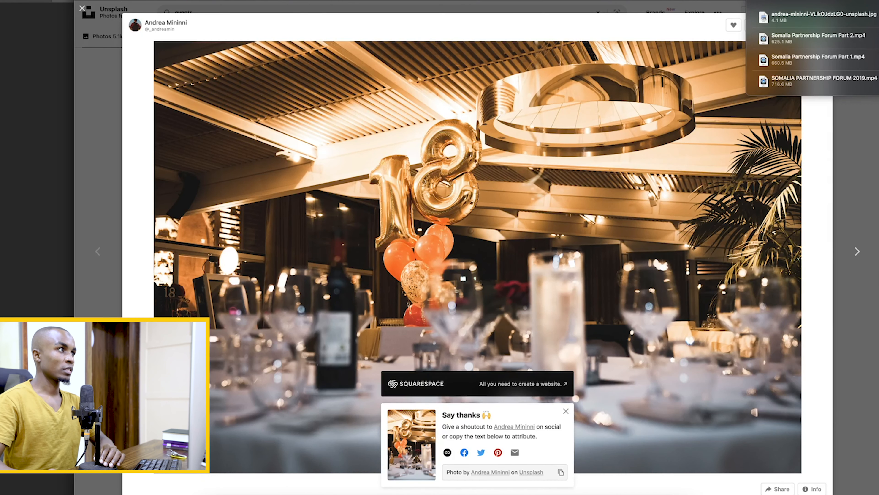
left_click(360, 1)
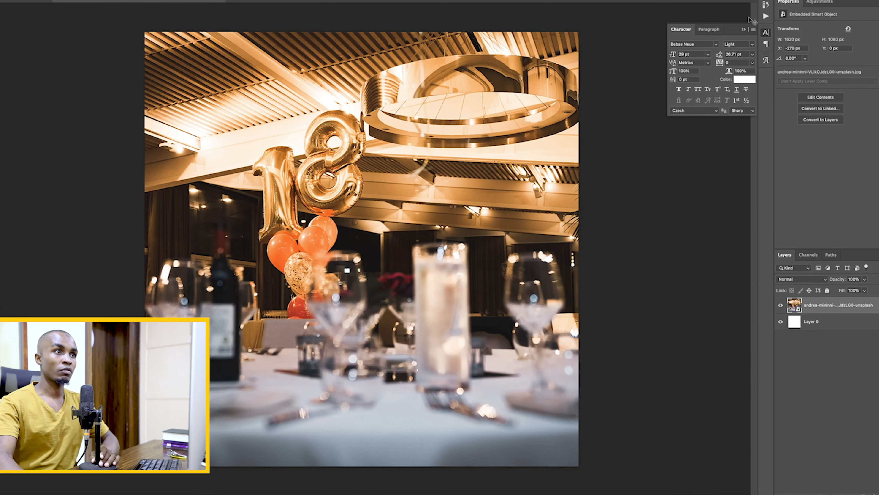
Run the Duotone Effect 3 action on the balloon photo, continuing past its Desaturate command.
left_click(765, 17)
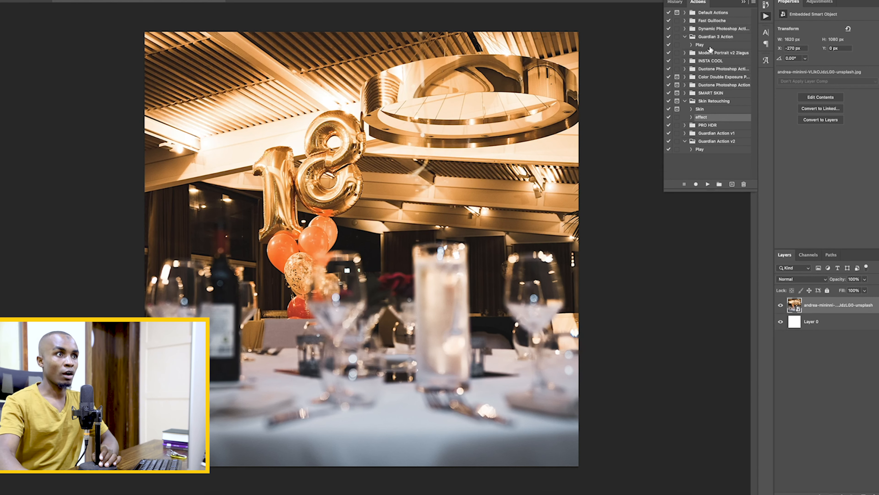
left_click(685, 37)
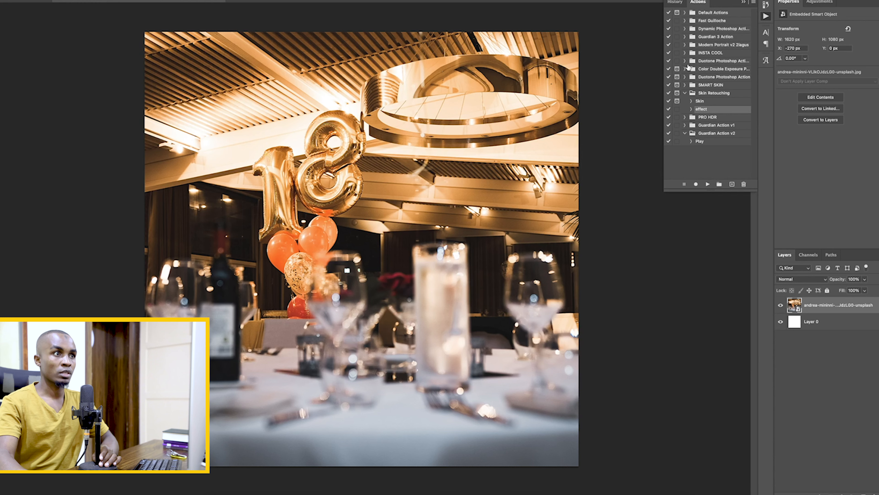
left_click(685, 61)
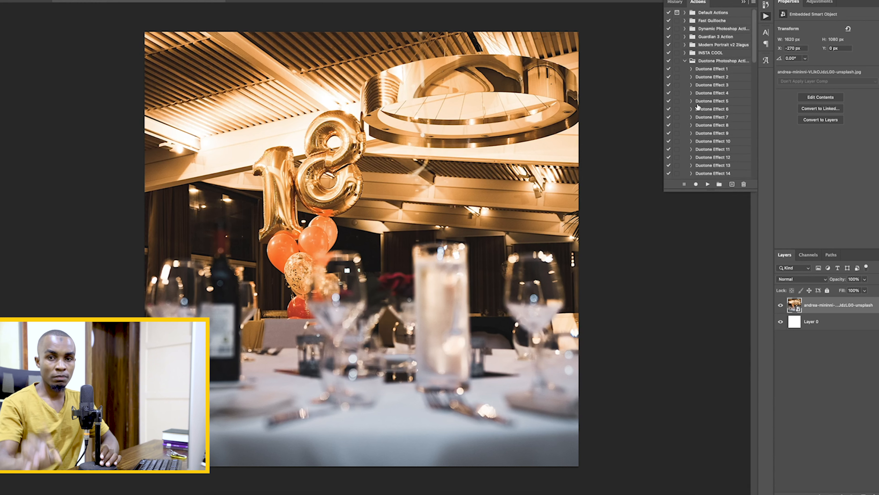
left_click(706, 86)
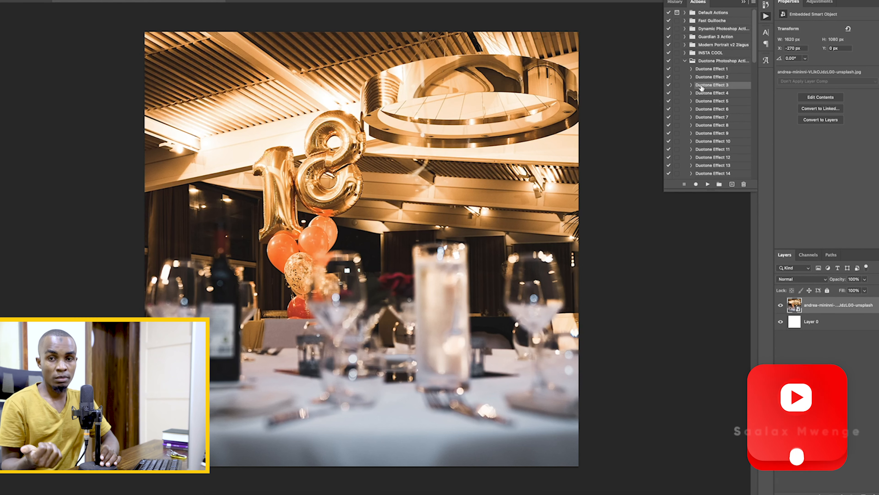
left_click(708, 184)
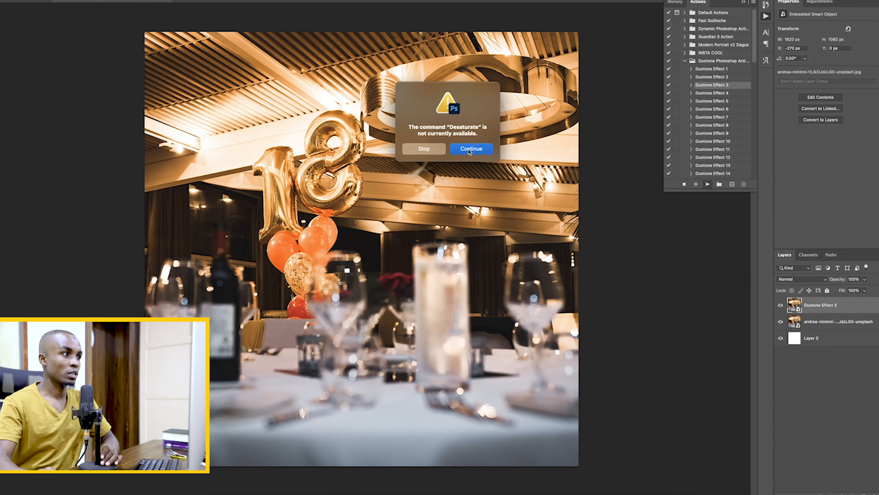
left_click(469, 150)
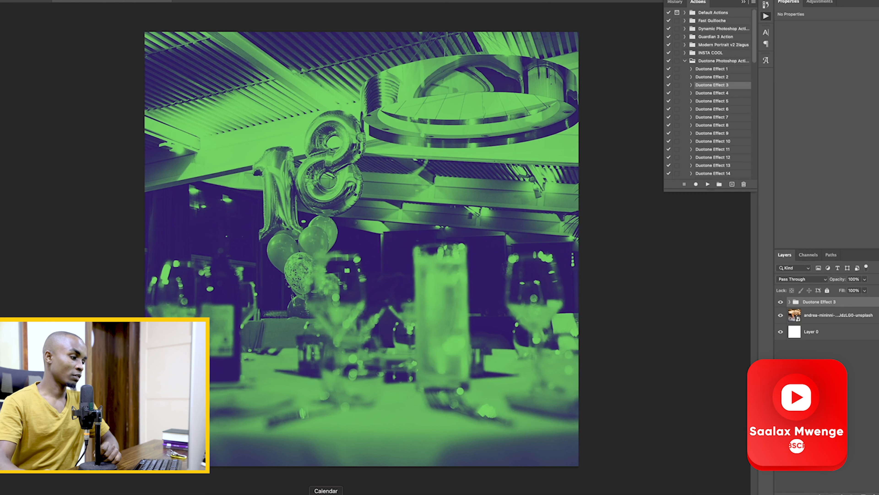
Hide the Duotone Effect 3 group and run the Duotone Effect 9 action on the photo layer.
left_click(782, 303)
left_click(794, 318)
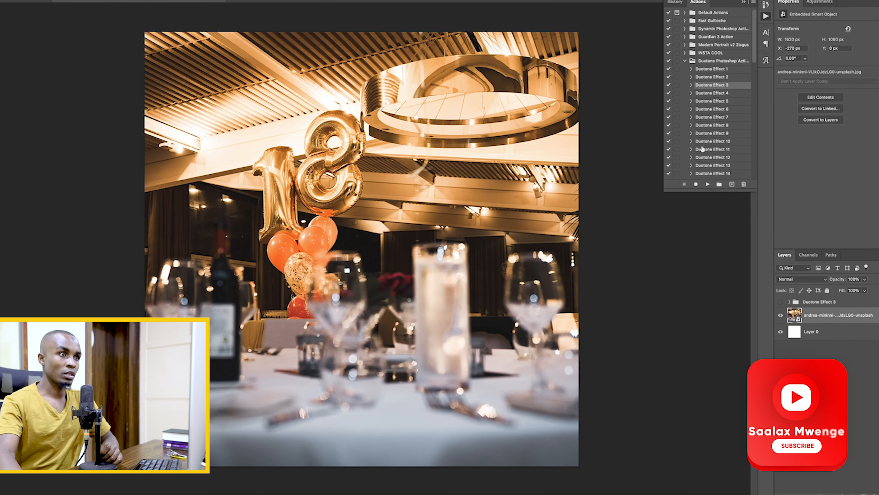
left_click(699, 134)
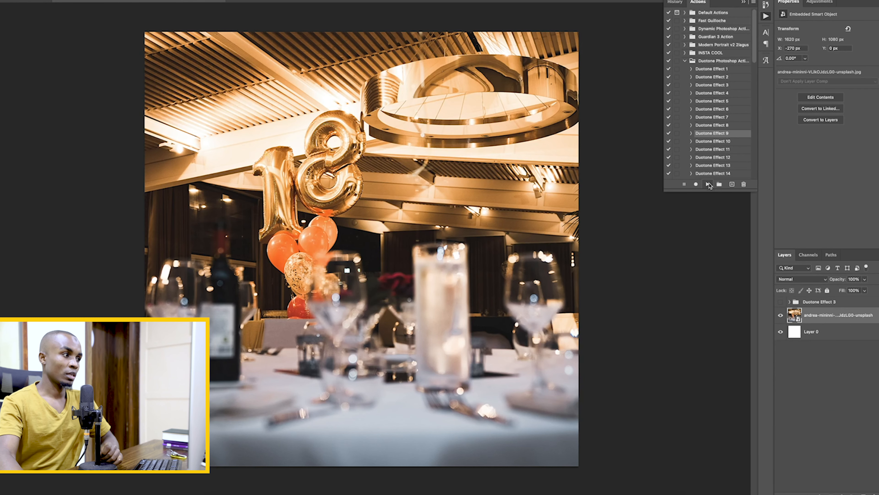
left_click(708, 185)
left_click(475, 152)
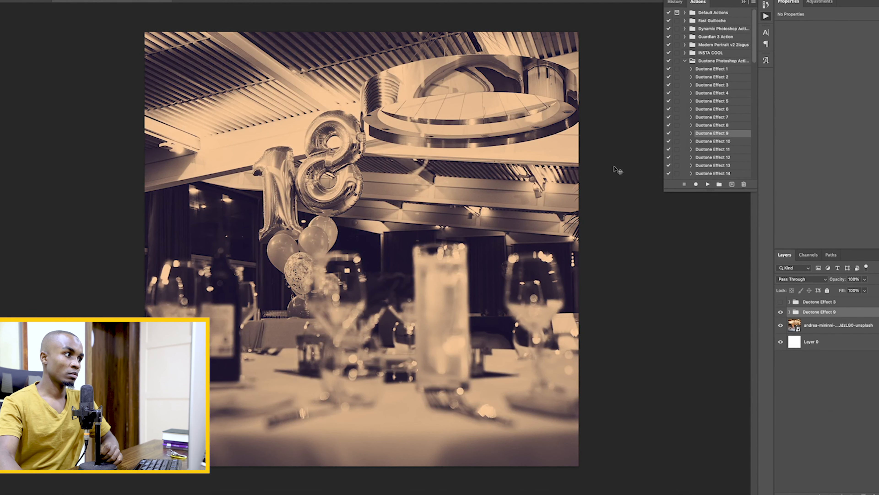
Hide the Duotone Effect 9 group and run the Duotone Effect 22 action on the photo layer.
left_click(781, 311)
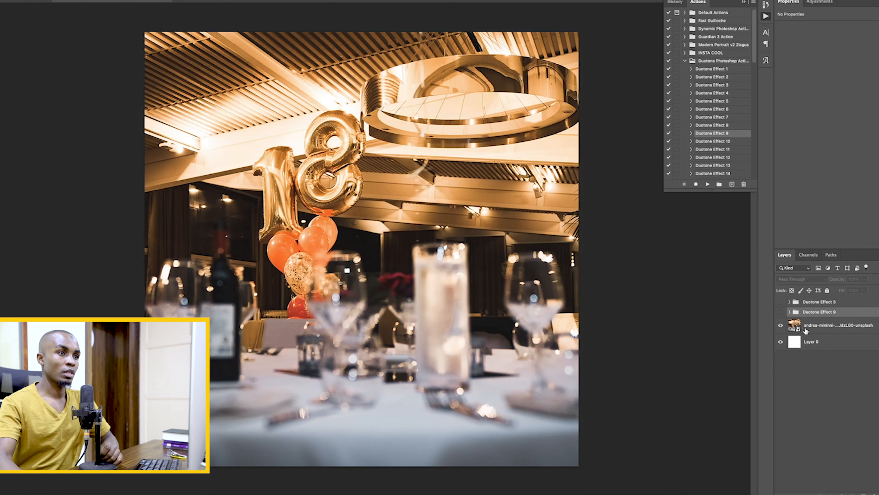
left_click(806, 330)
scroll(697, 131, "down", 5)
left_click(706, 125)
left_click(708, 184)
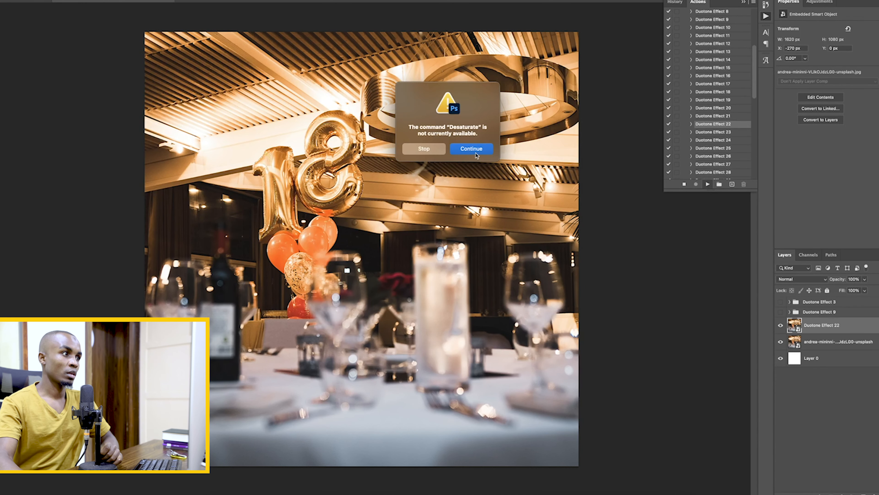
key("Return")
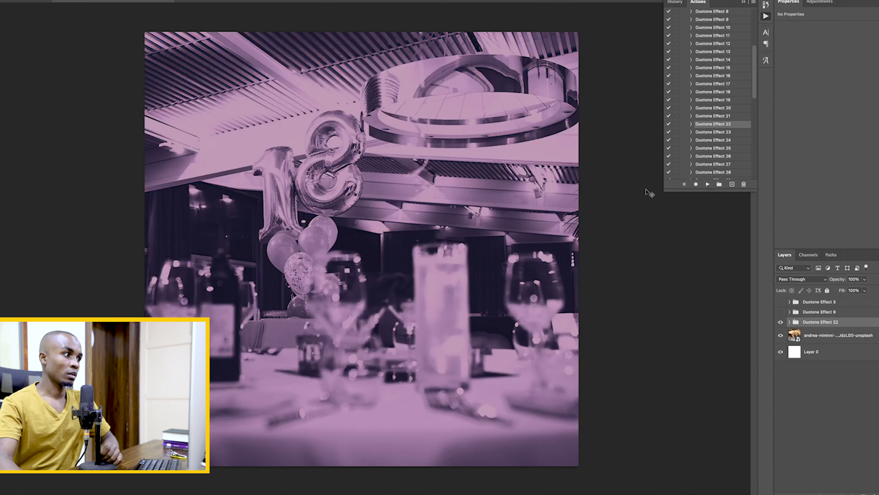
Hide the Duotone Effect 22 group and run the Duotone Effect 33 action on the photo layer.
left_click(781, 322)
left_click(814, 338)
scroll(704, 146, "down", 4)
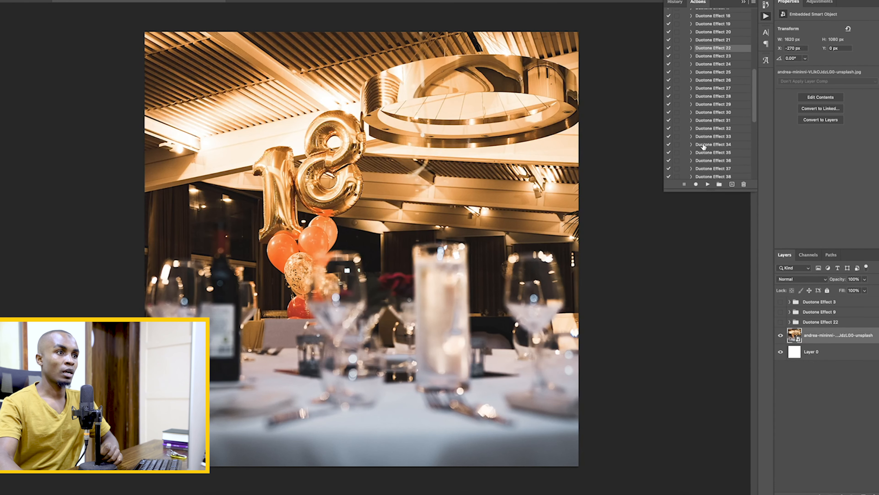
left_click(706, 137)
left_click(708, 183)
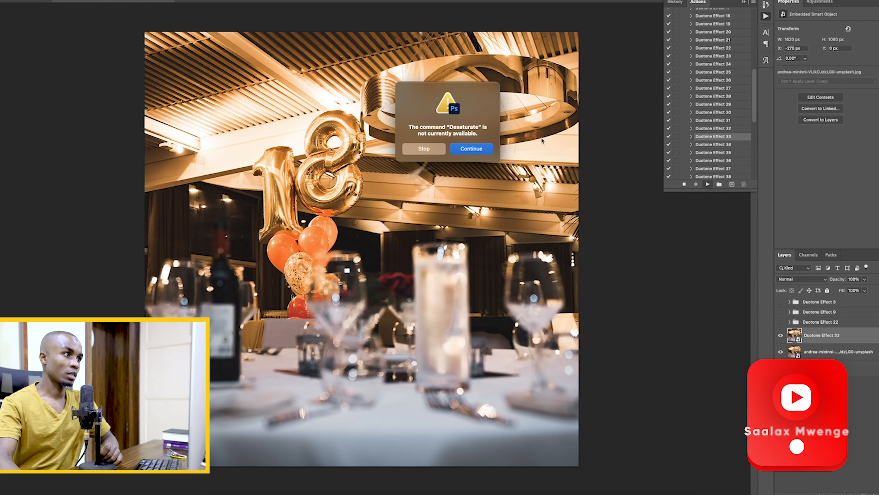
left_click(471, 149)
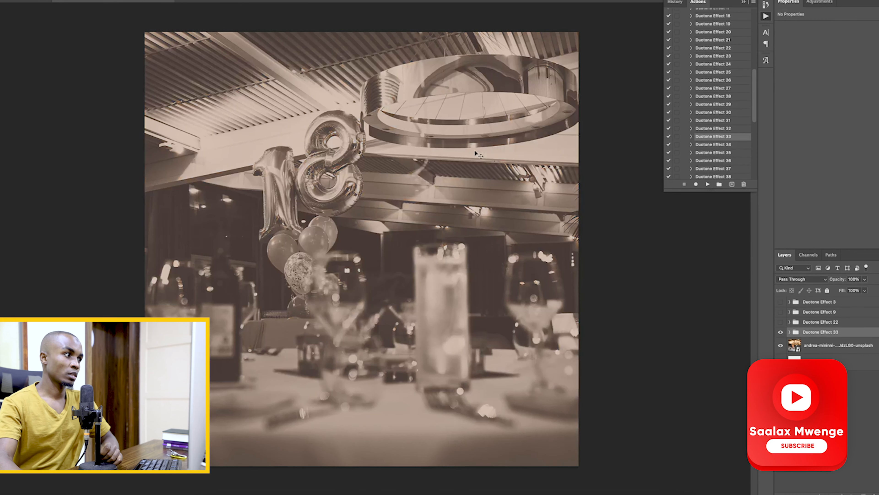
Hide the Duotone Effect 33 group, show the Duotone Effect 3 group again and select the photo layer.
left_click(781, 331)
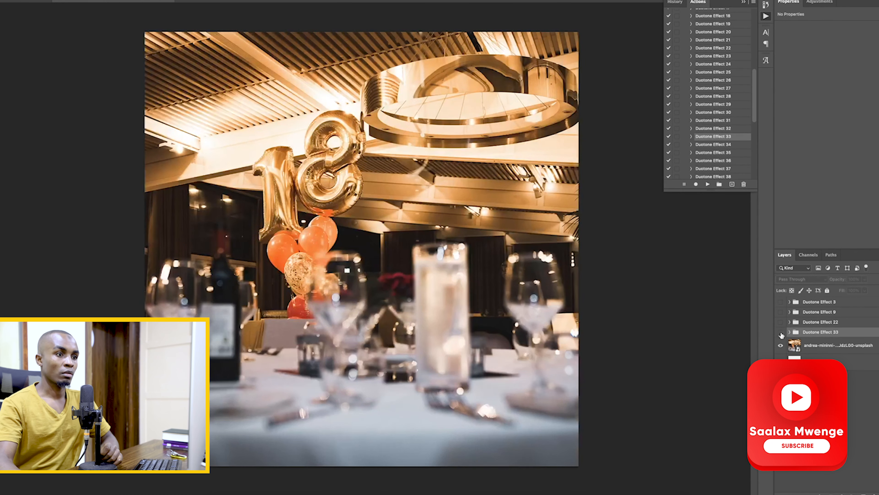
left_click(781, 303)
left_click(781, 303)
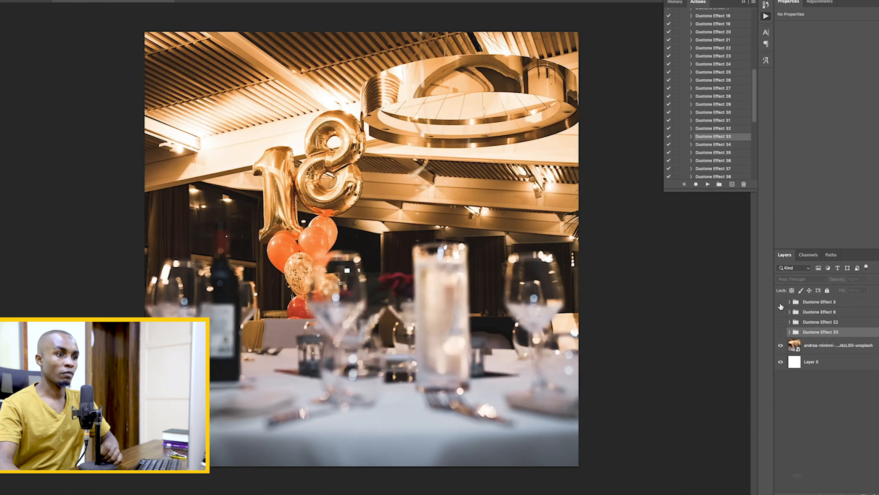
left_click(781, 303)
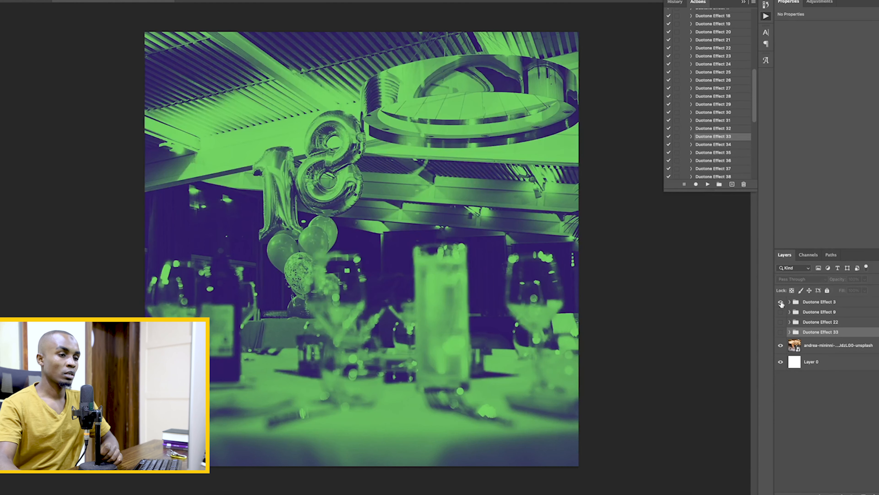
left_click(819, 347)
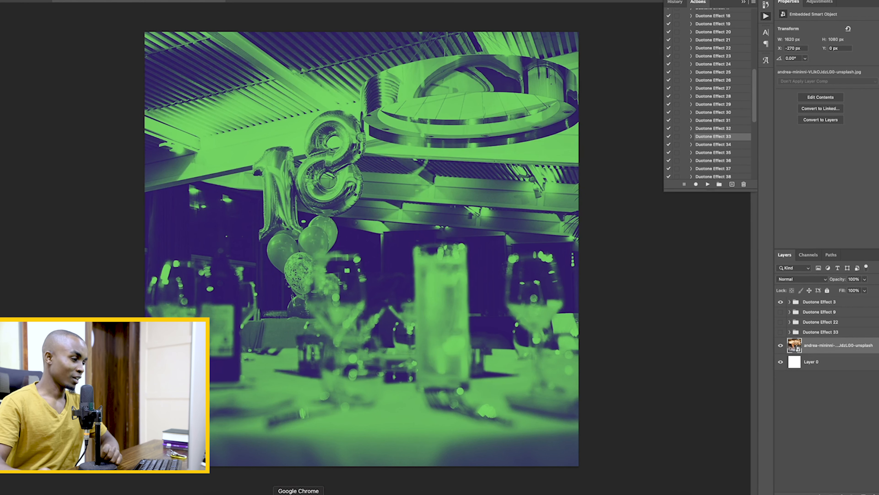
left_click(299, 493)
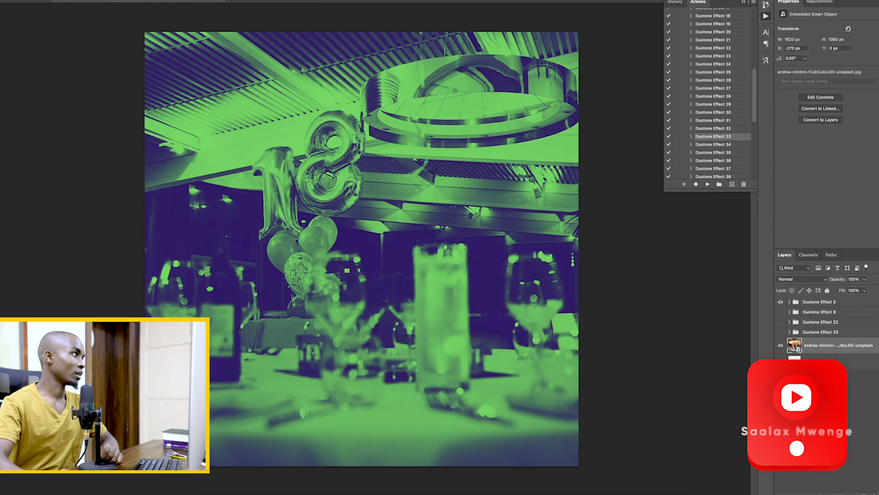
Add the text "BIRTHDA CELEBRATIONS" over the photo and move its layer above all the duotone groups.
left_click(229, 156)
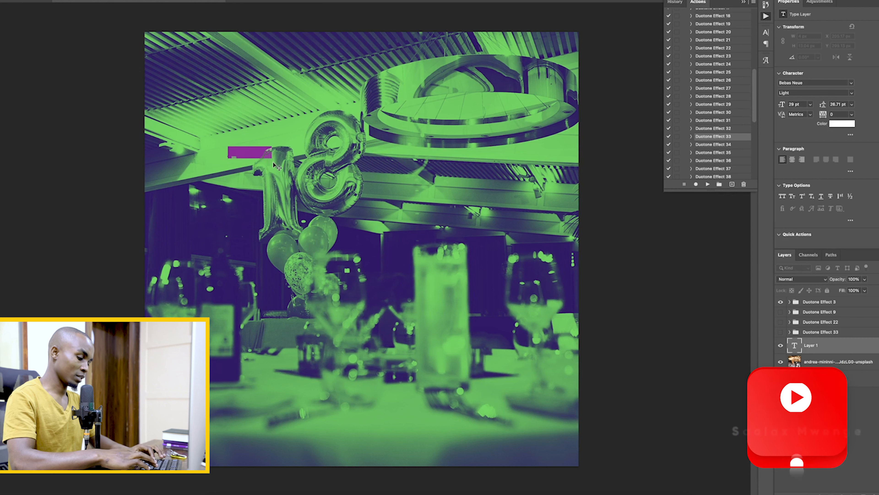
key("BackSpace")
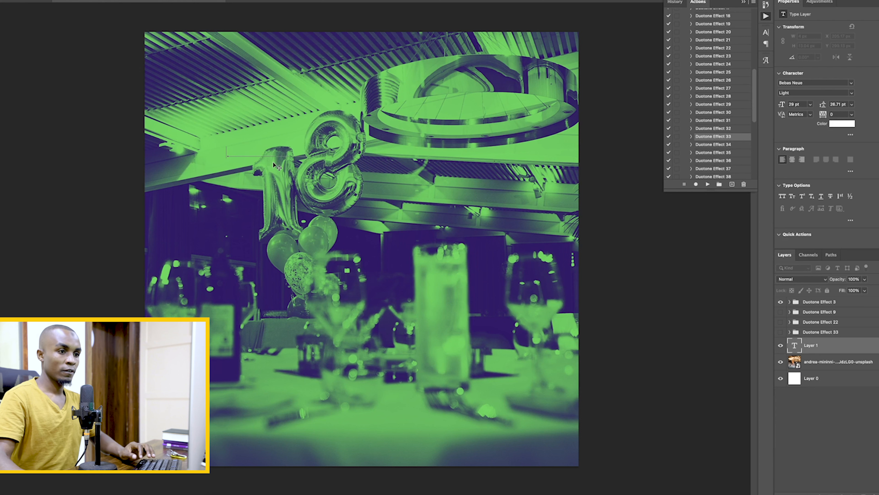
left_click(789, 345)
left_click_drag(797, 350, 791, 304)
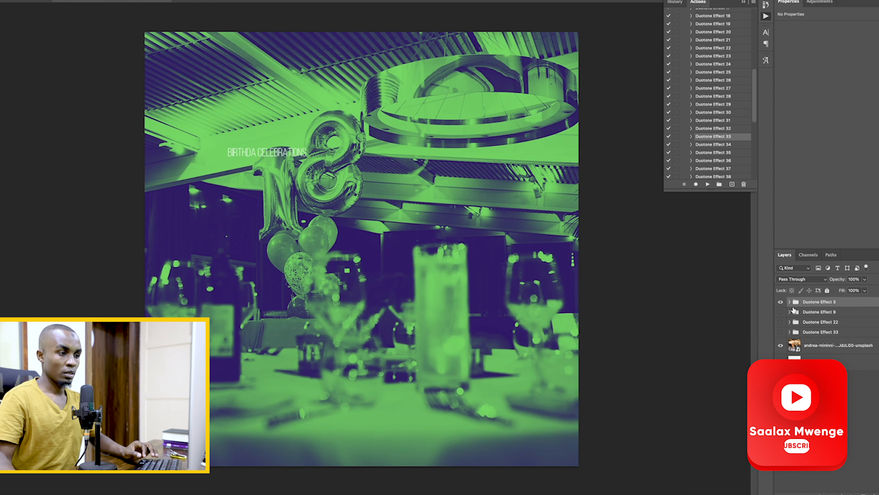
key("super+z")
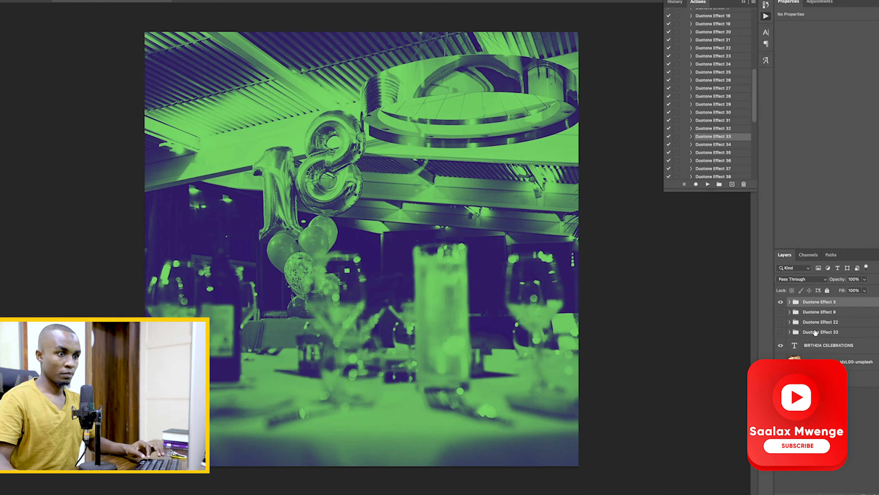
left_click_drag(814, 350, 796, 310)
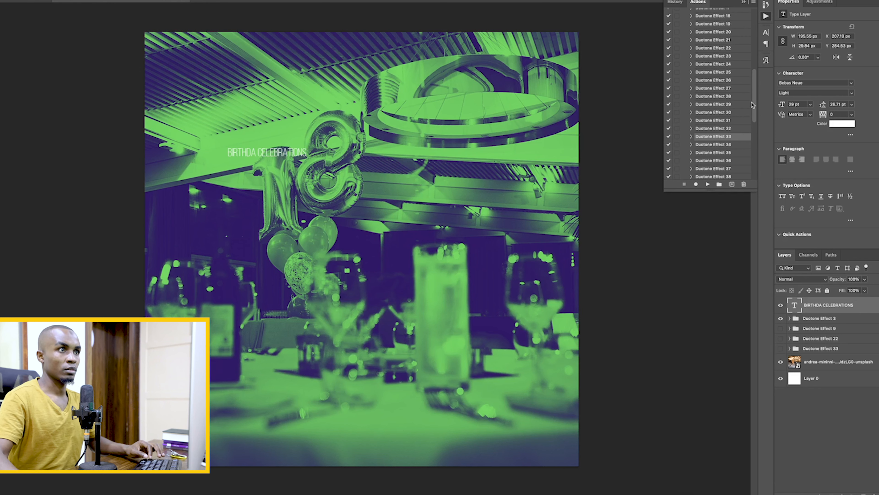
Set the birthday headline's Bebas Neue font style to Bold.
left_click(766, 34)
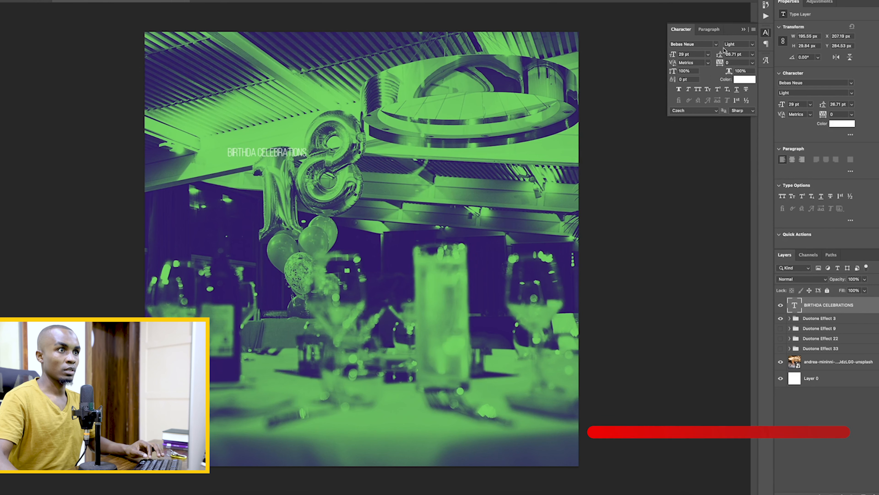
left_click(752, 45)
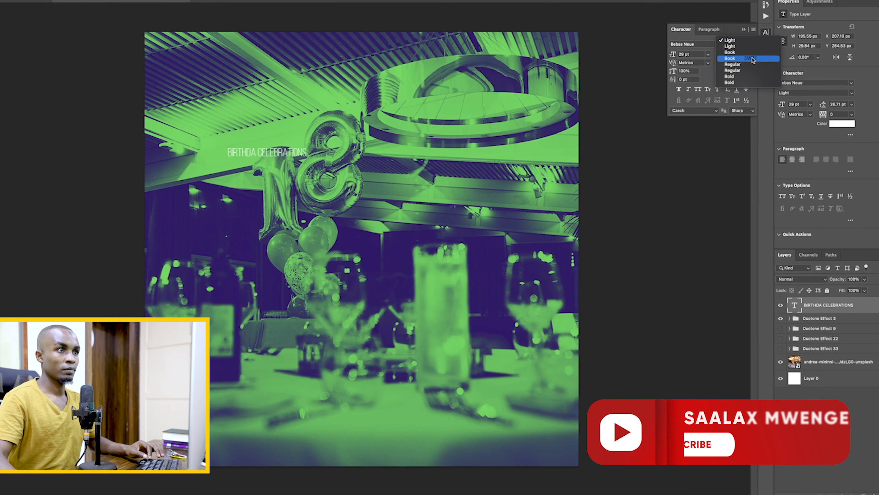
left_click(744, 78)
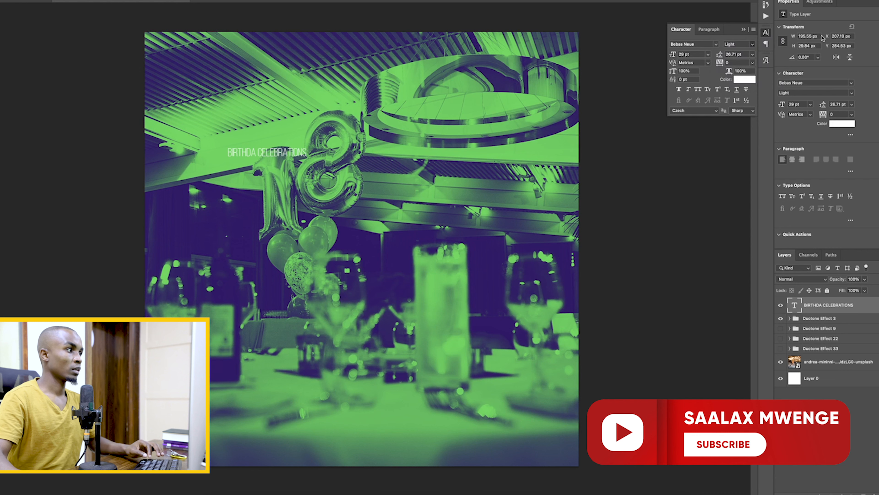
double_click(796, 306)
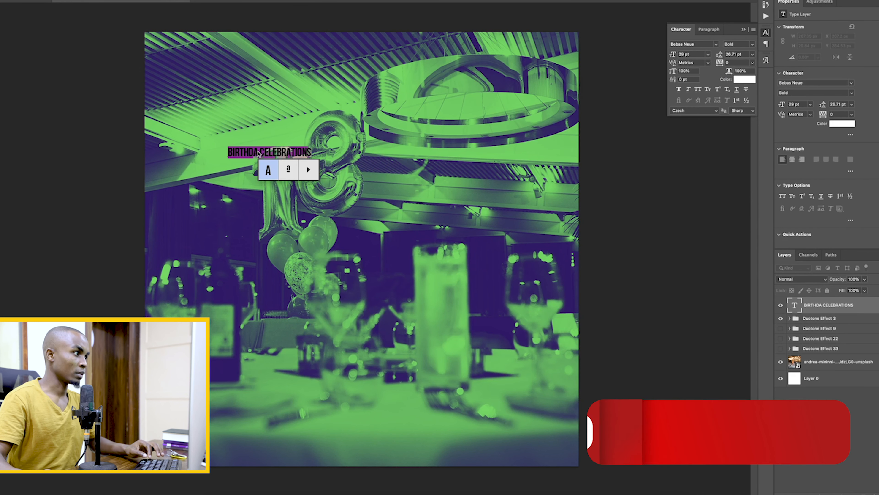
Correct the headline's first word to "BIRTHDAY" and break "CELEBRATIONS" onto a second line.
left_click(270, 153)
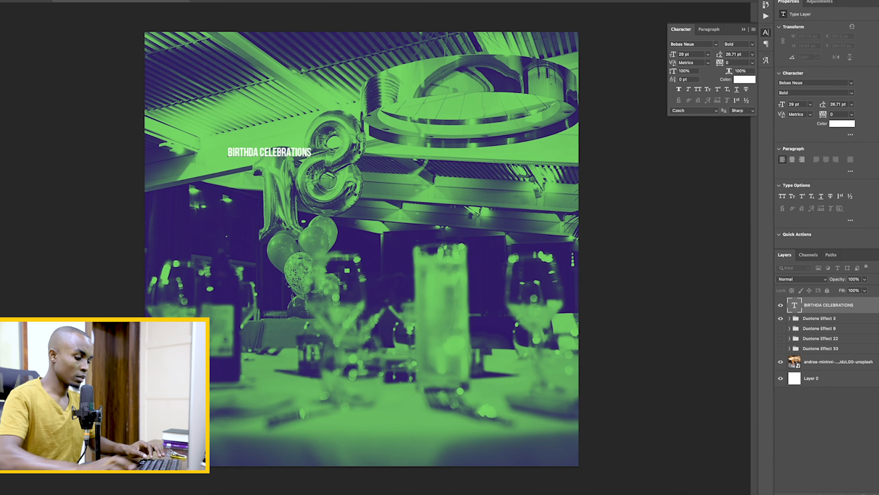
type("Y")
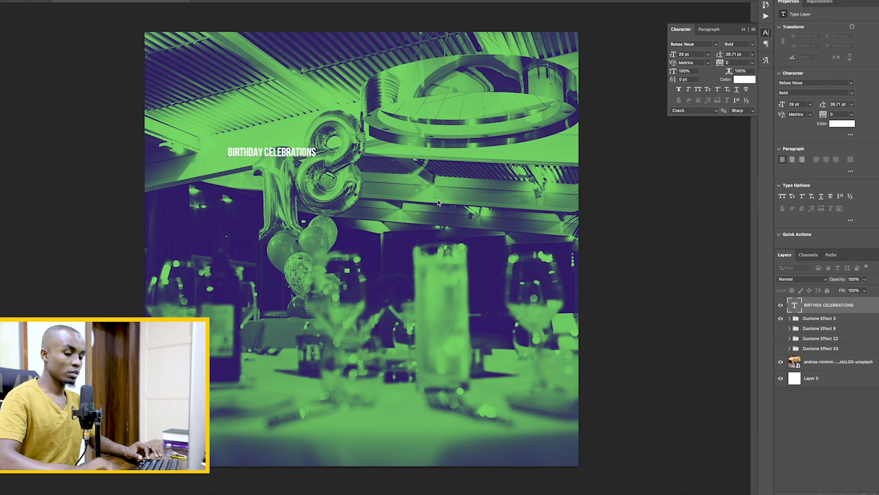
key("Return")
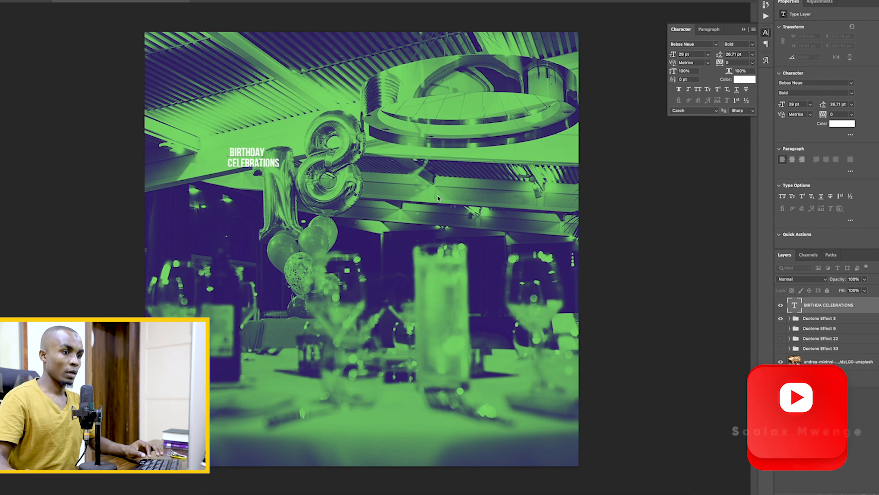
Set the headline's language option to Left-to-Right Character Direction.
key("super+a")
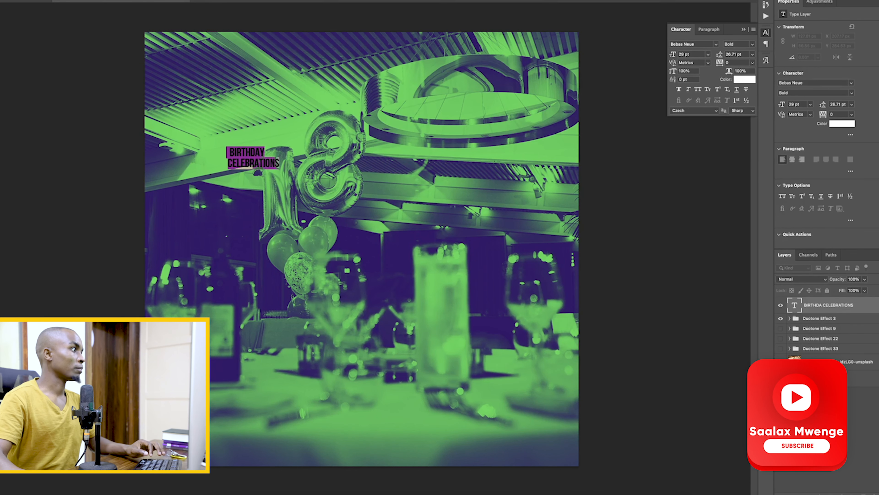
left_click(72, 0)
left_click(107, 145)
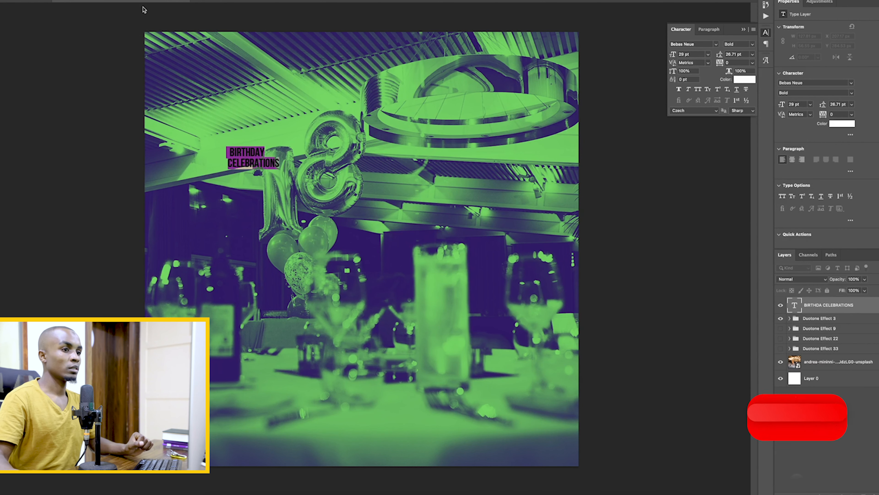
left_click(817, 307)
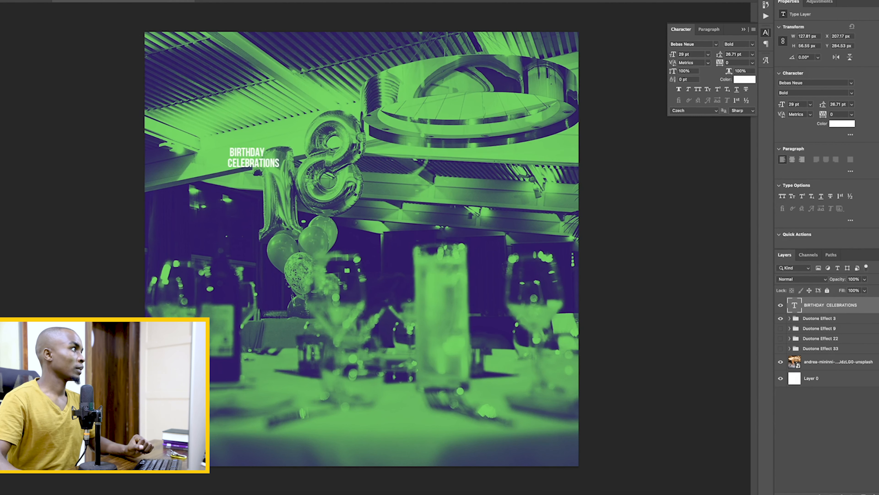
left_click(71, 1)
mouse_move(105, 103)
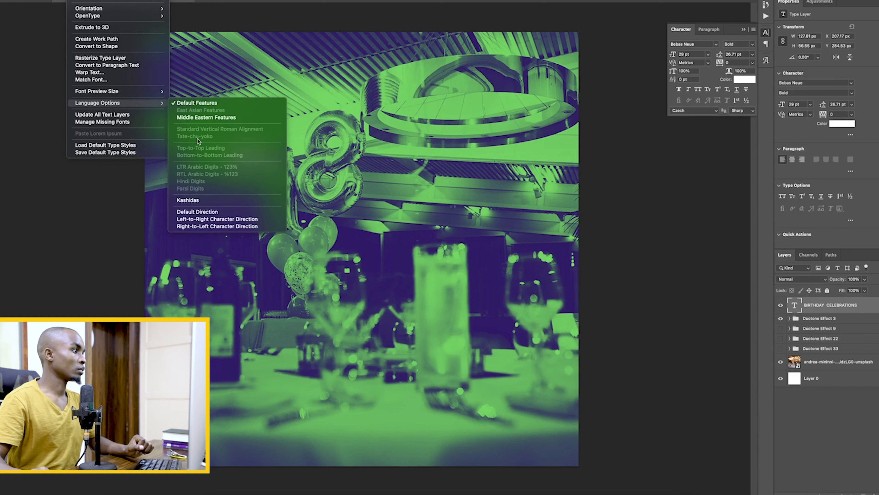
left_click(208, 219)
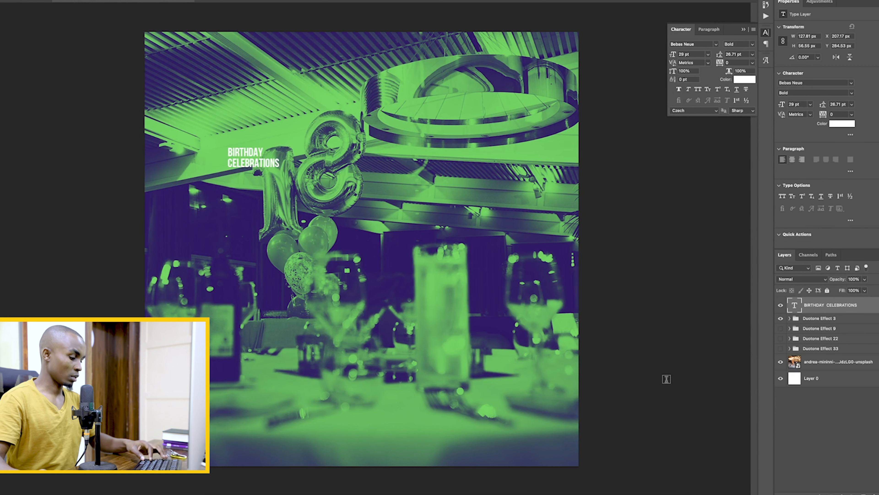
Scale the headline to about 512 px wide and place it in the lower-left part of the photo, near X 94, Y 488 px.
key("super+t")
left_click_drag(280, 169, 434, 238)
left_click_drag(328, 224, 283, 304)
key("Return")
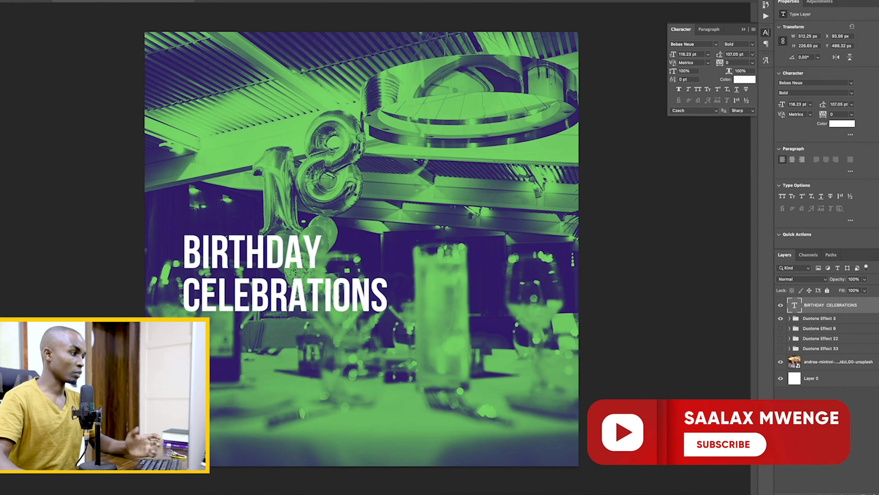
Add a small tagline below the headline reading "CONTACT US IN YOUR FUTURE MEMORABLE".
left_click(225, 332)
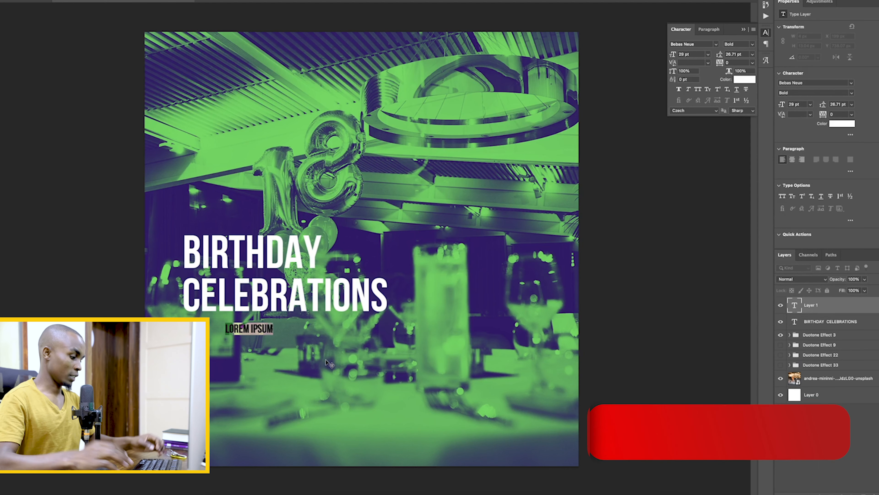
type("CONTACT US")
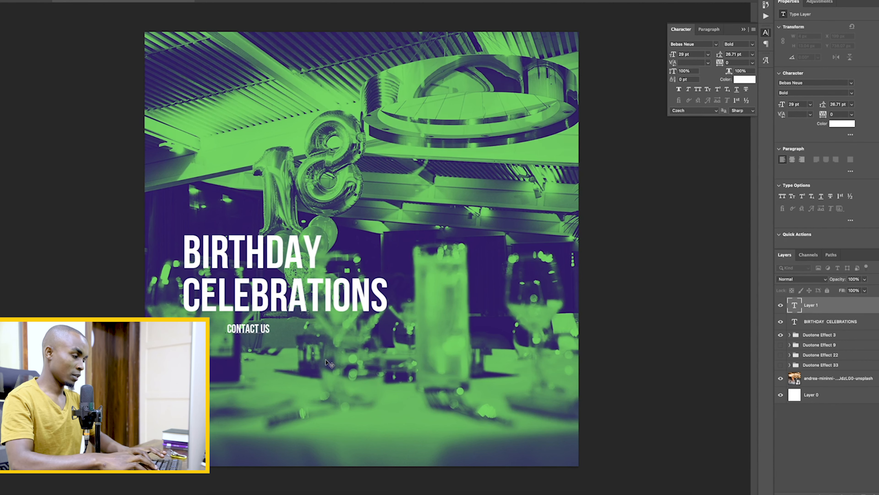
type(" IN YOUR")
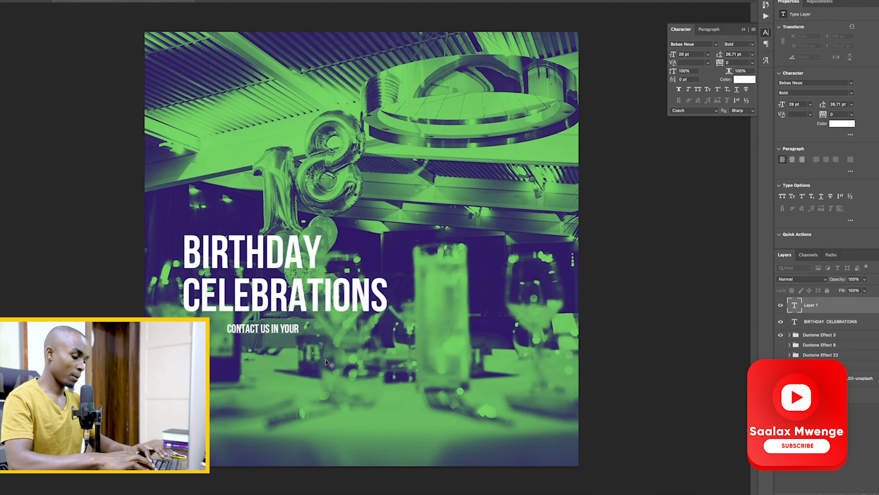
type(" FUTU")
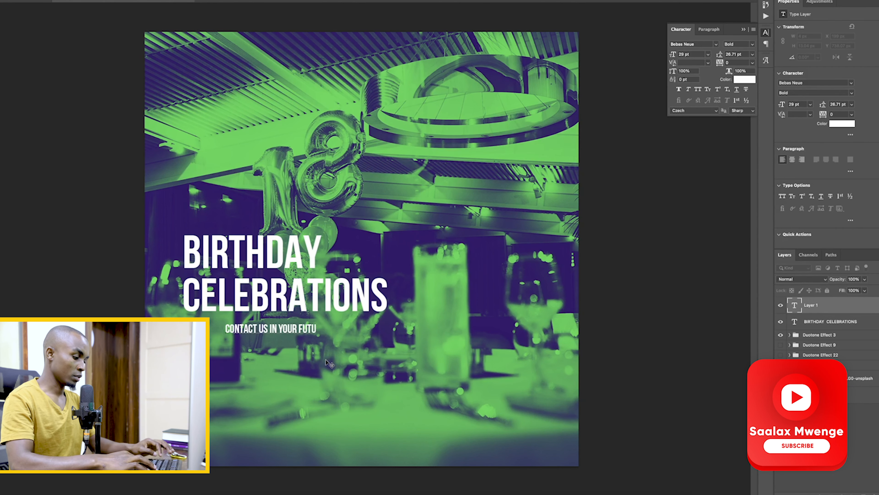
type("RE EVE")
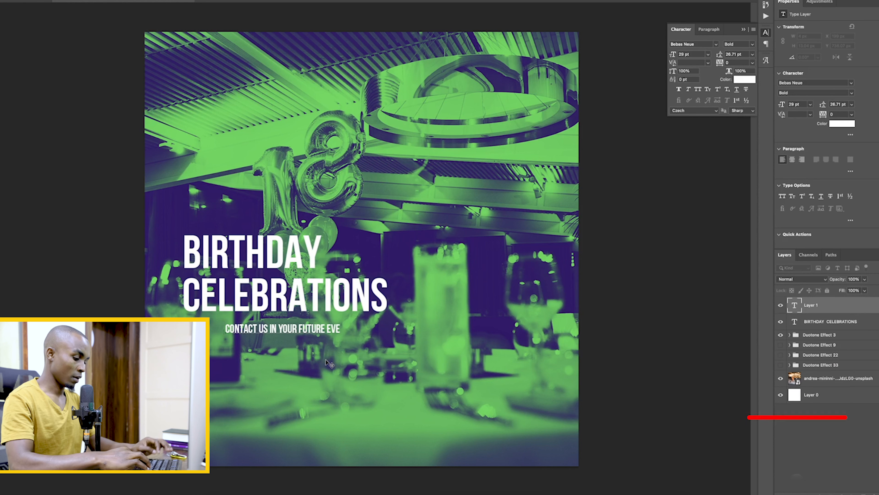
key("BackSpace")
key("BackSpace")
key("BackSpace")
key("BackSpace")
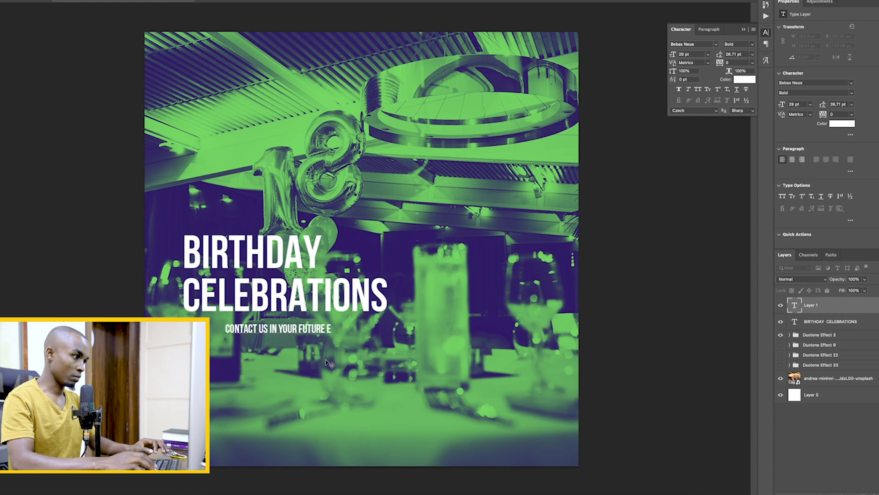
type("MEMO")
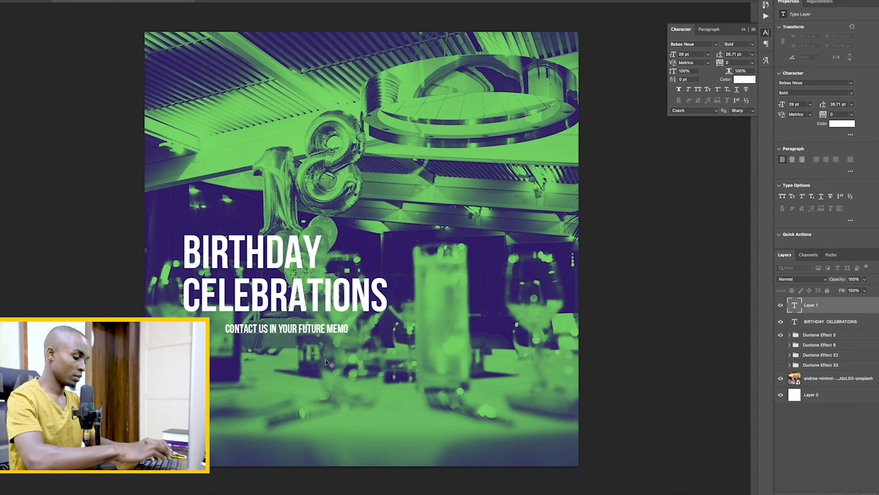
type("RABLE")
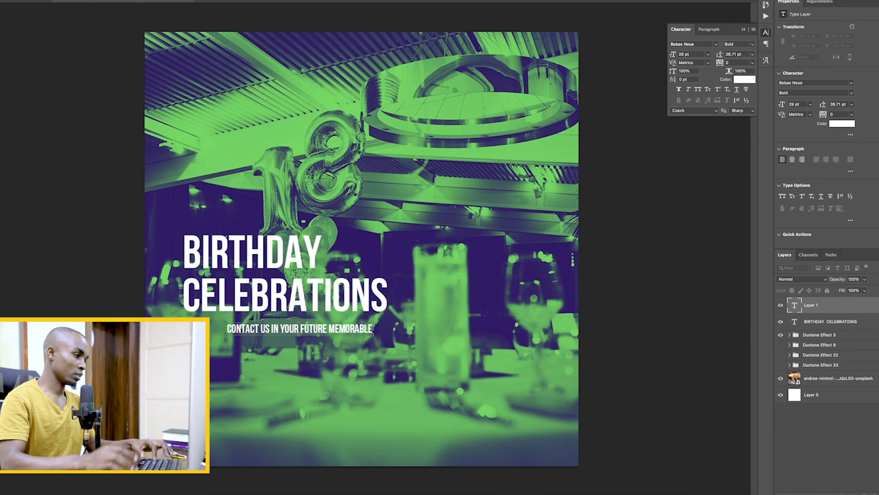
Replace the tagline wording with "WE CAPTURE YOUR MEMORABLE EVENTS".
key("ctrl+a")
type("WE C")
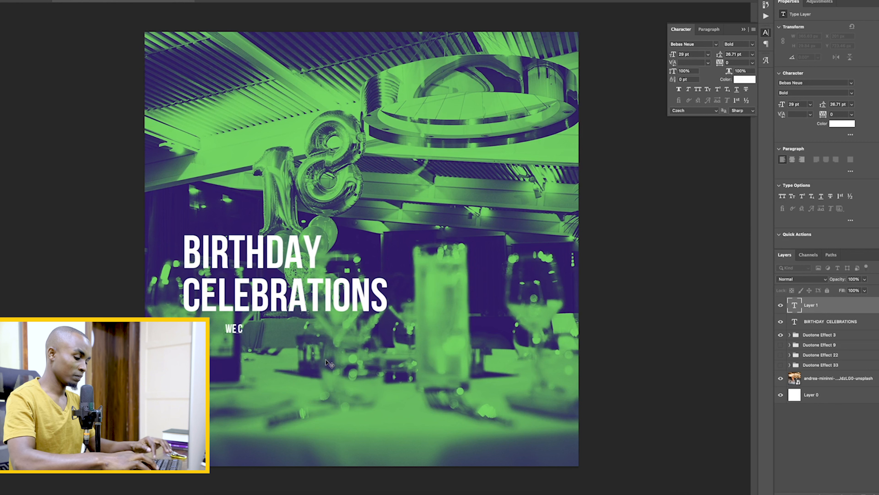
type("APTURE YOUR MEMOR")
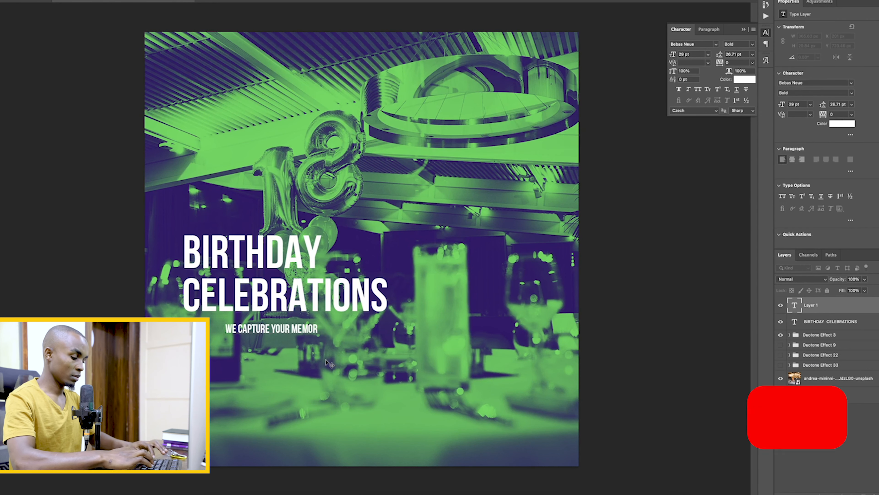
type("ABLE EVENTS")
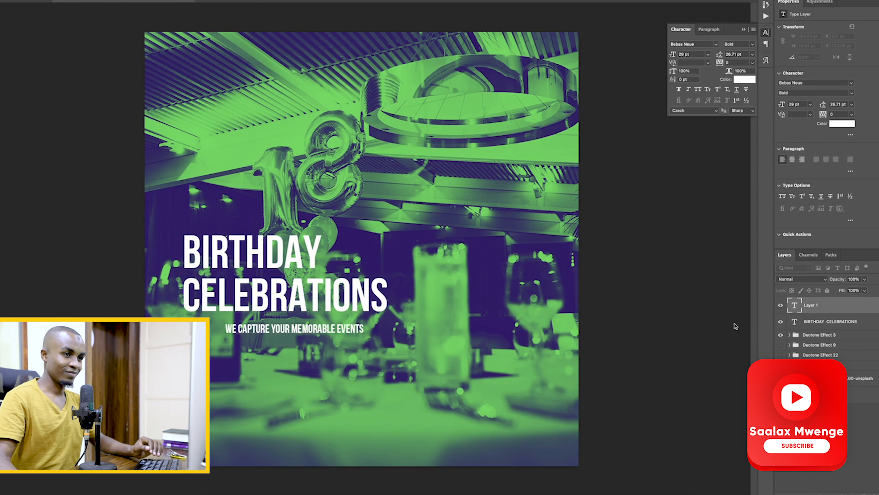
left_click(795, 310)
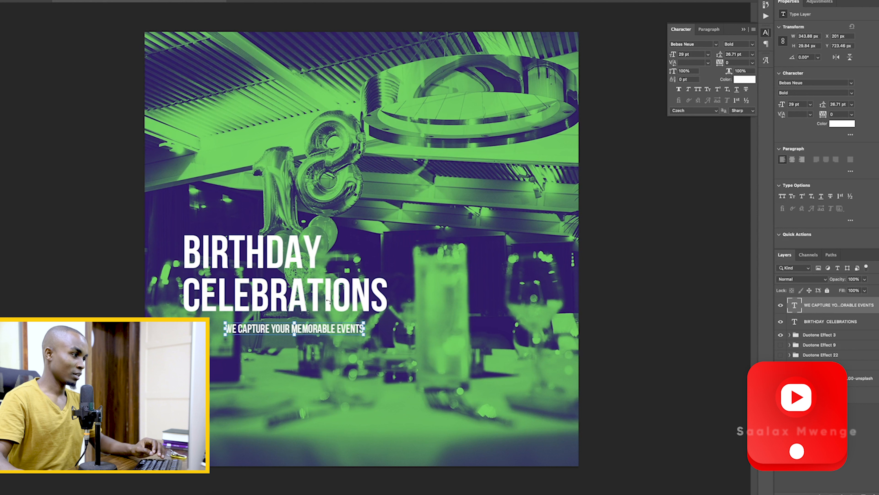
Align the tagline with the headline's left edge and change its font to Raleway.
left_click_drag(313, 337, 271, 330)
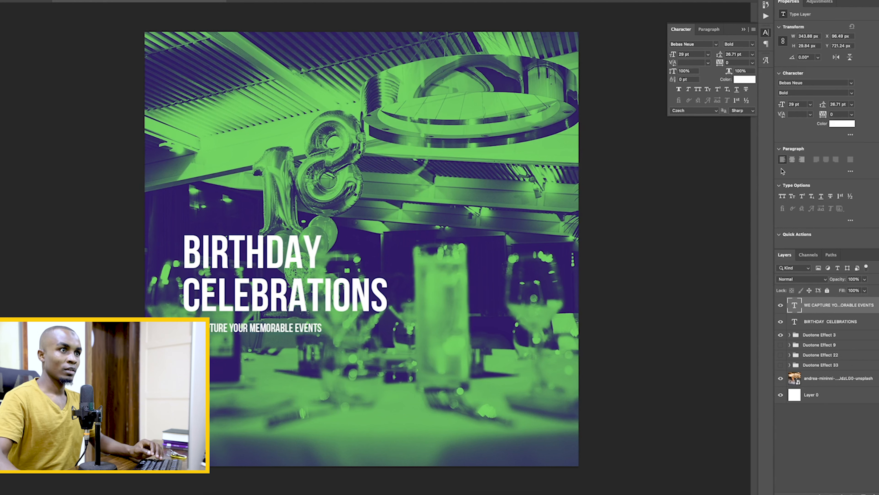
left_click(716, 44)
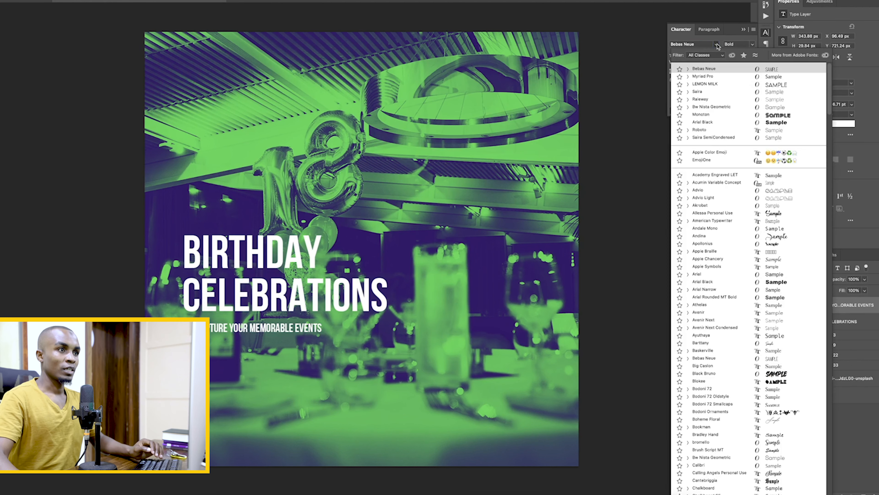
left_click(703, 101)
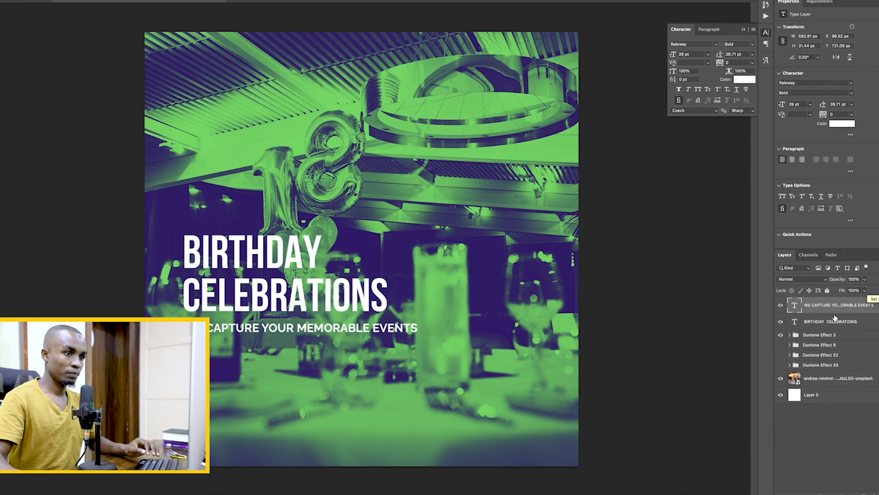
Retype the tagline below the headline in sentence case as "We capture your memorable events.".
double_click(793, 307)
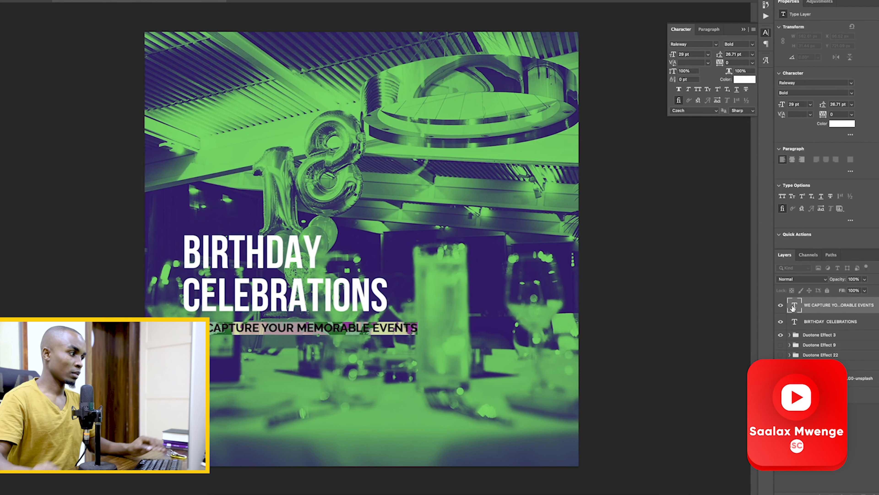
key("BackSpace")
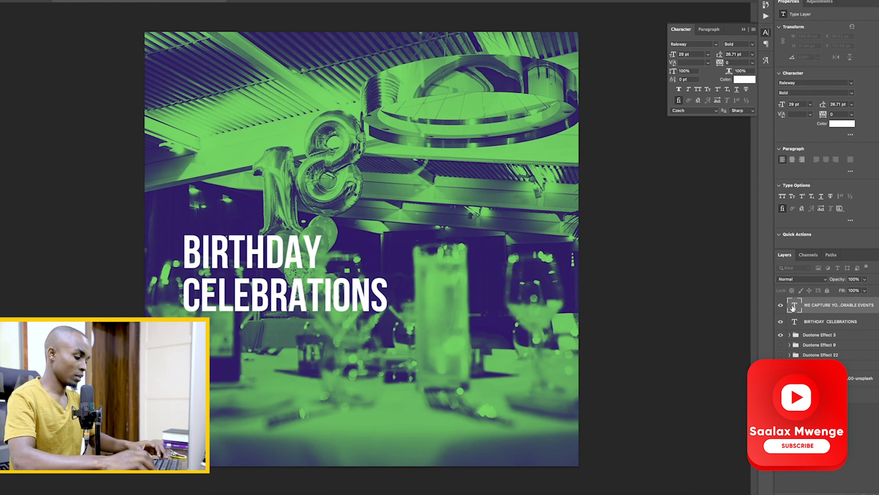
type("We captur")
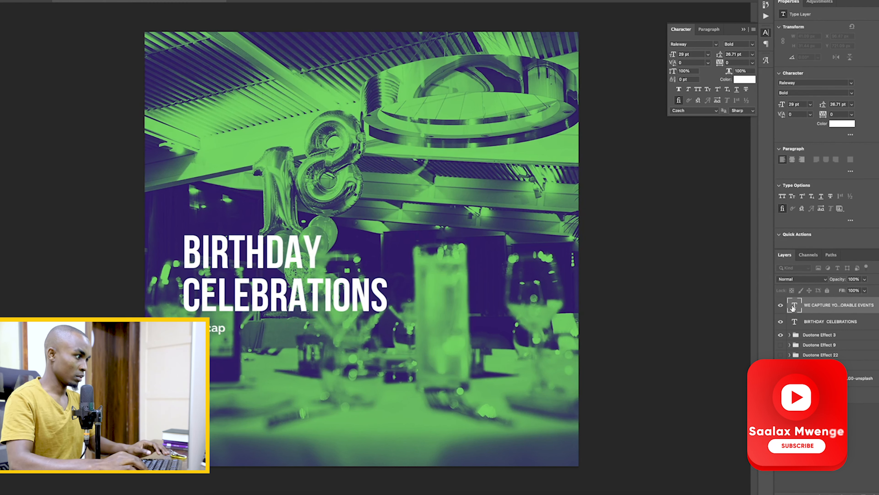
type("e yop")
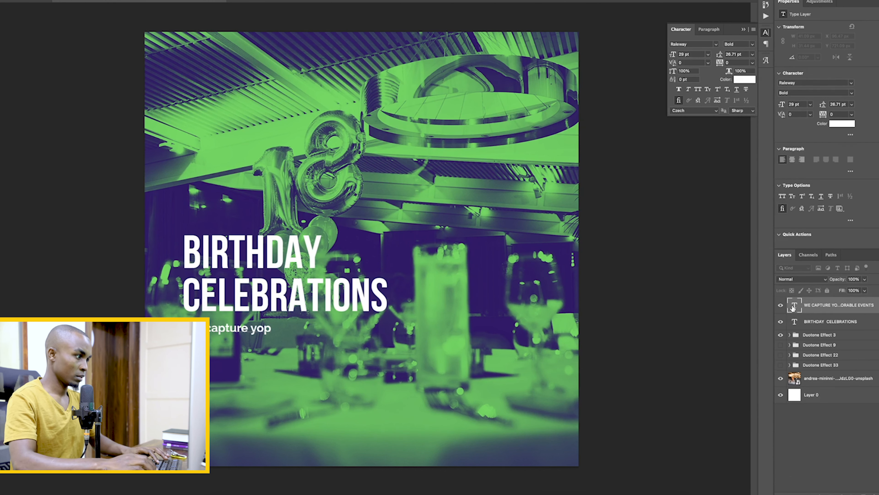
key("BackSpace")
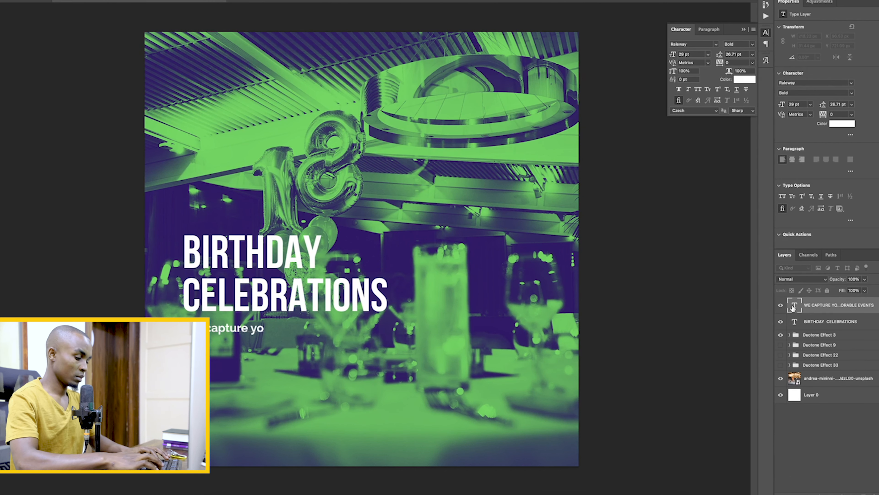
type("ur memorable even")
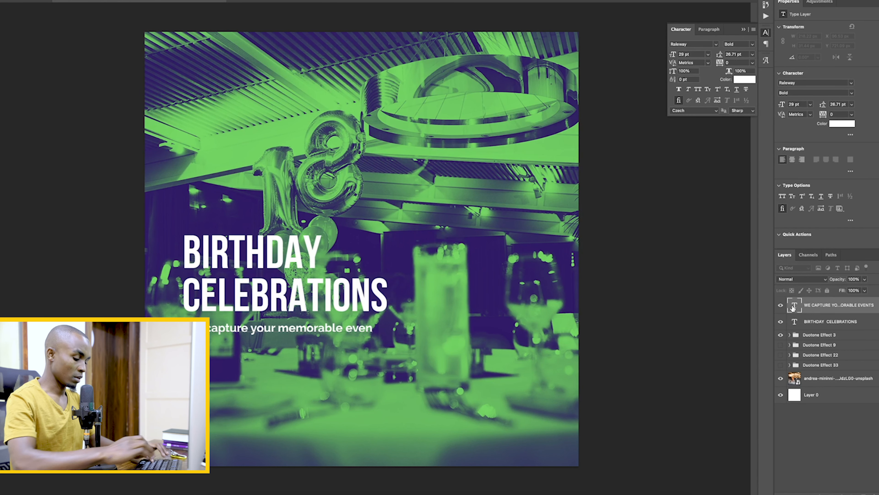
type("W")
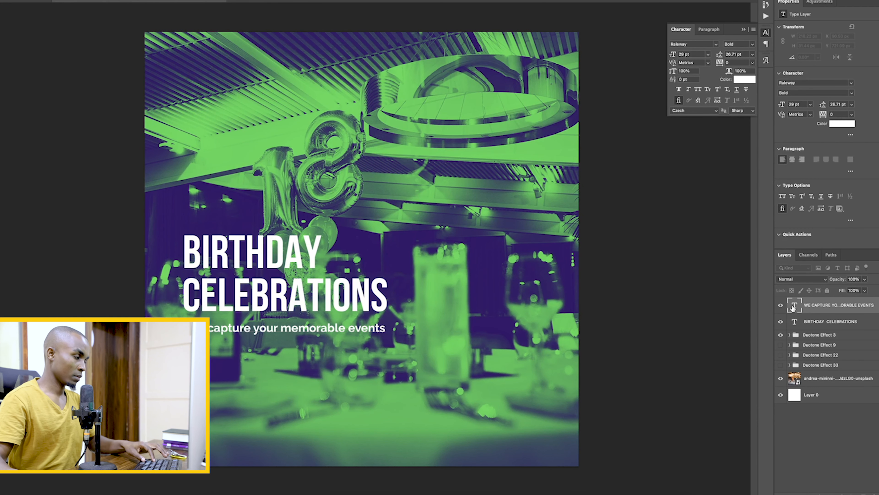
Set the tagline's language option to Left-to-Right Character Direction.
double_click(793, 307)
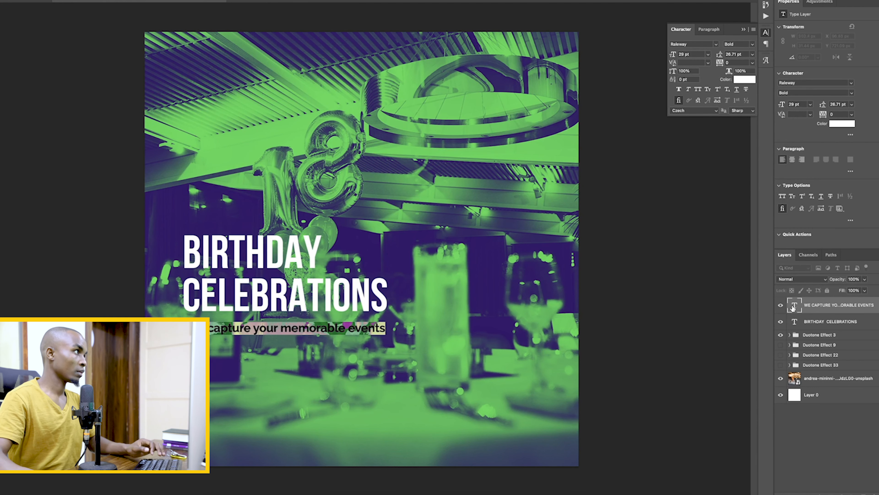
left_click(818, 312)
left_click(76, 0)
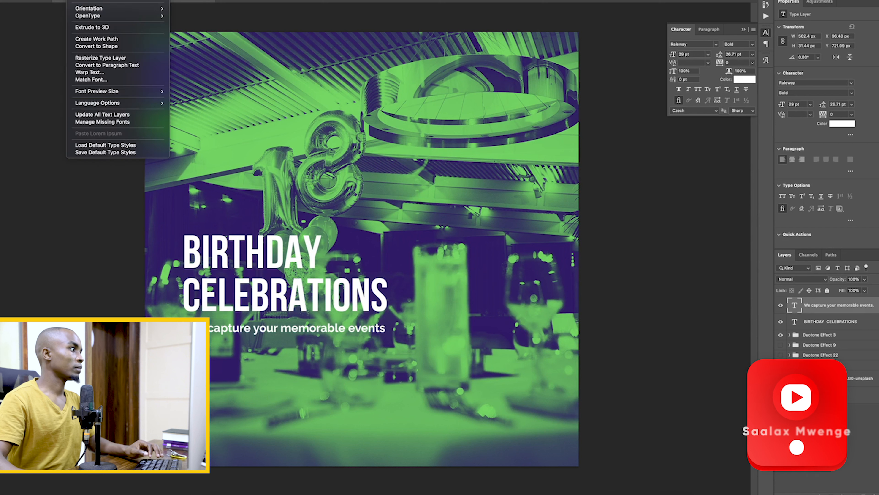
mouse_move(100, 103)
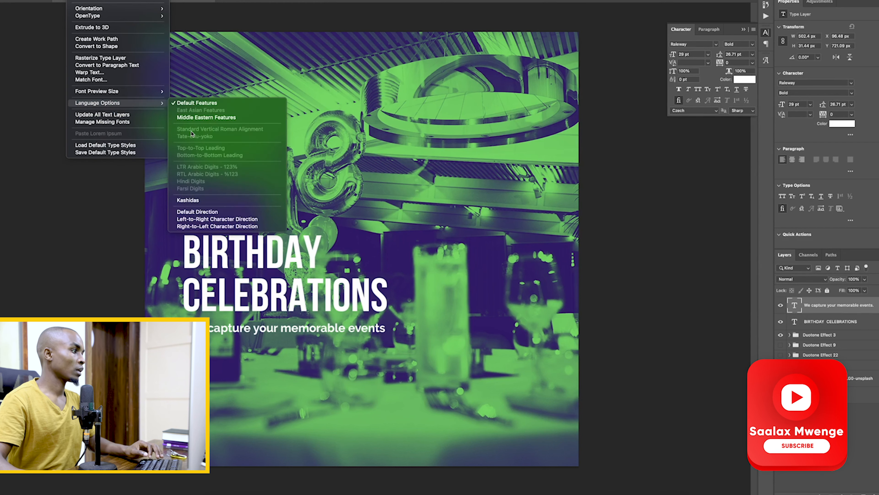
left_click(217, 219)
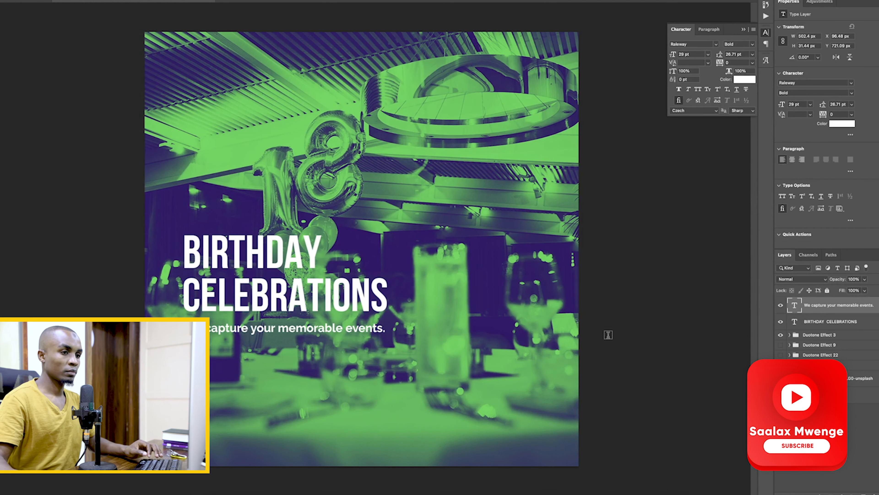
Change the tagline's font style to Medium and enlarge it to about 615 px wide just beneath the headline.
left_click(753, 45)
left_click(736, 85)
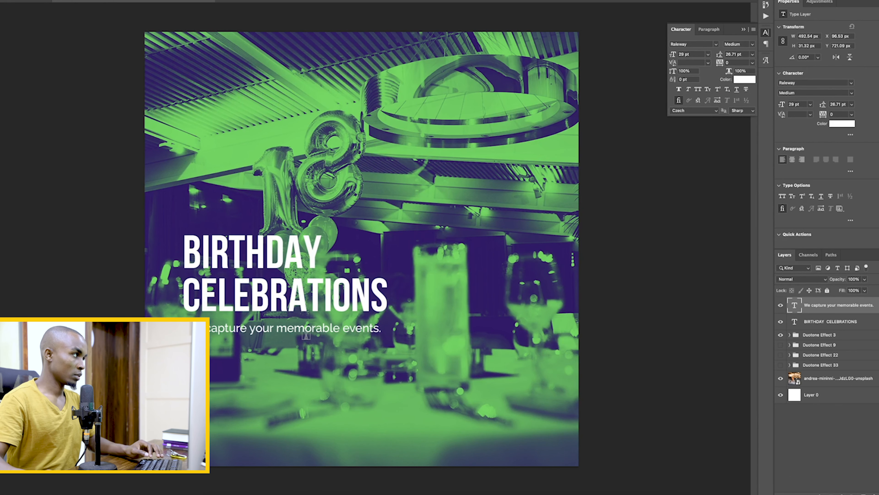
left_click_drag(286, 323, 270, 324)
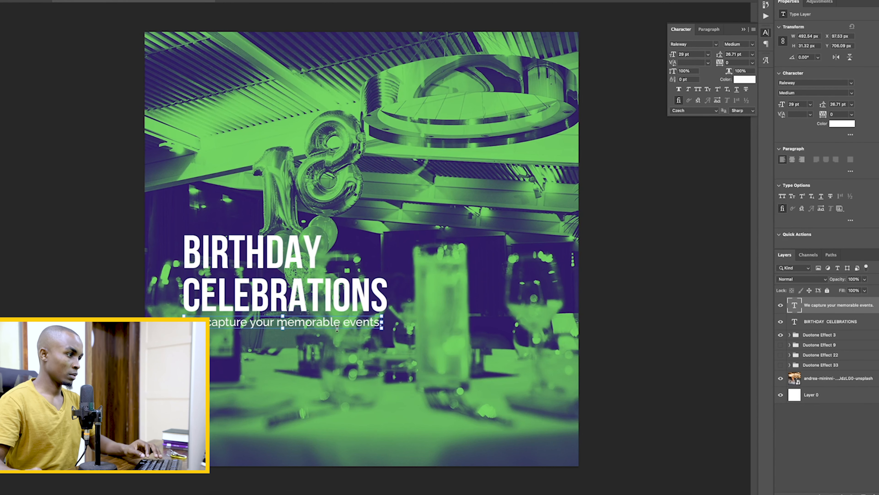
left_click_drag(383, 323, 431, 322)
key("Return")
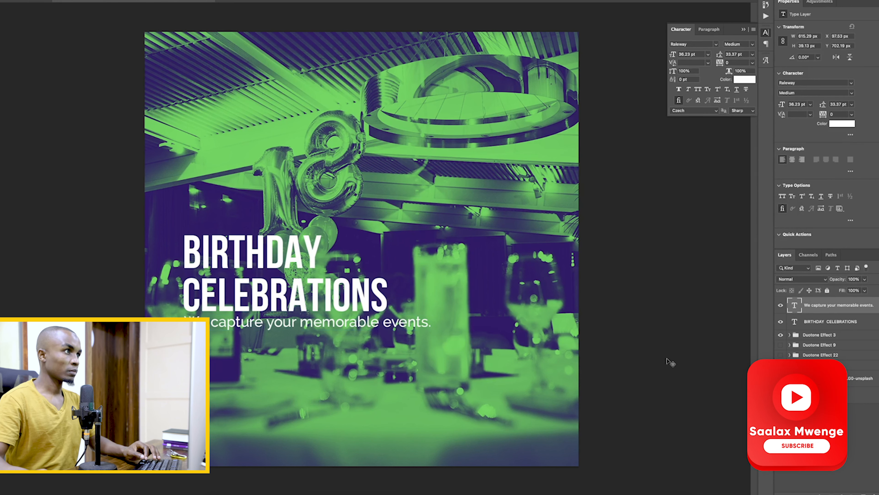
Copy the Mwenge2 logo from the first MEGA LLC post and paste it into the birthday post.
left_click(272, 490)
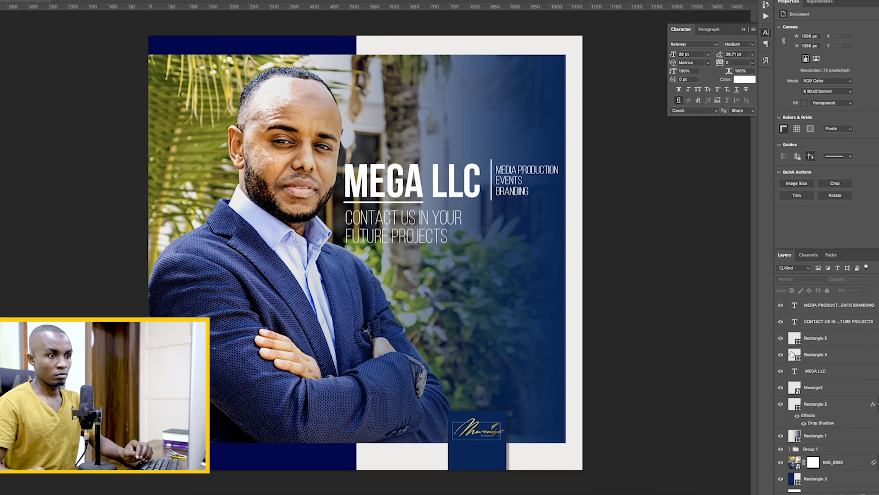
left_click(808, 388)
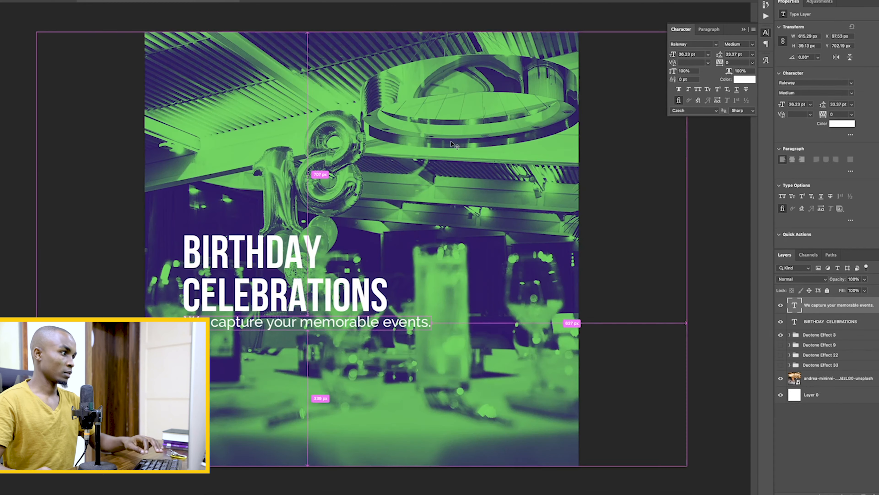
key("ctrl+v")
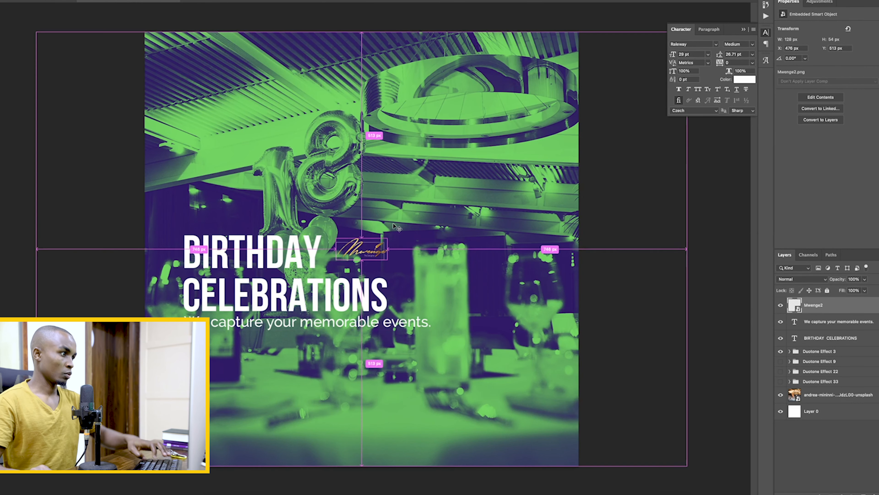